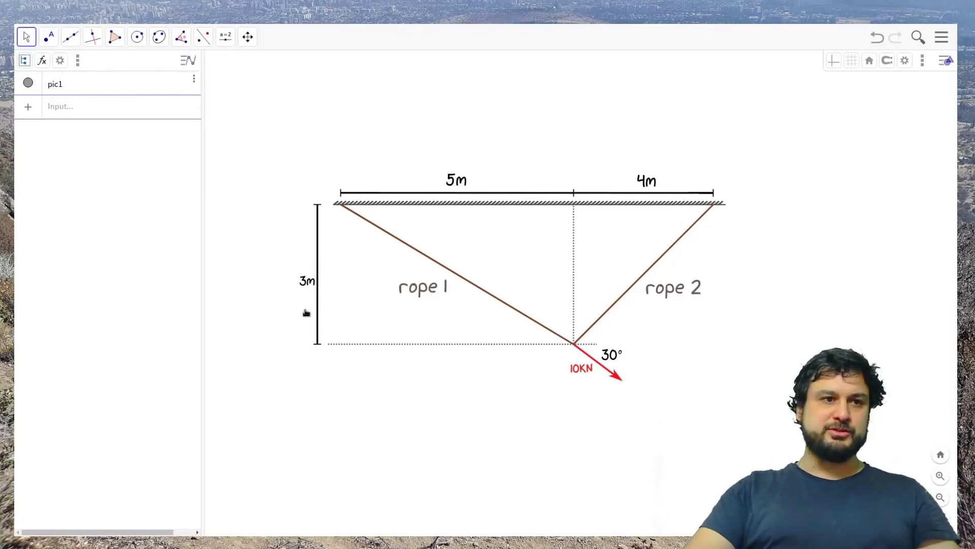
# Step: Show the coordinate axes over the rope diagram to check its scale, and hide them again
pyautogui.click(834, 62)
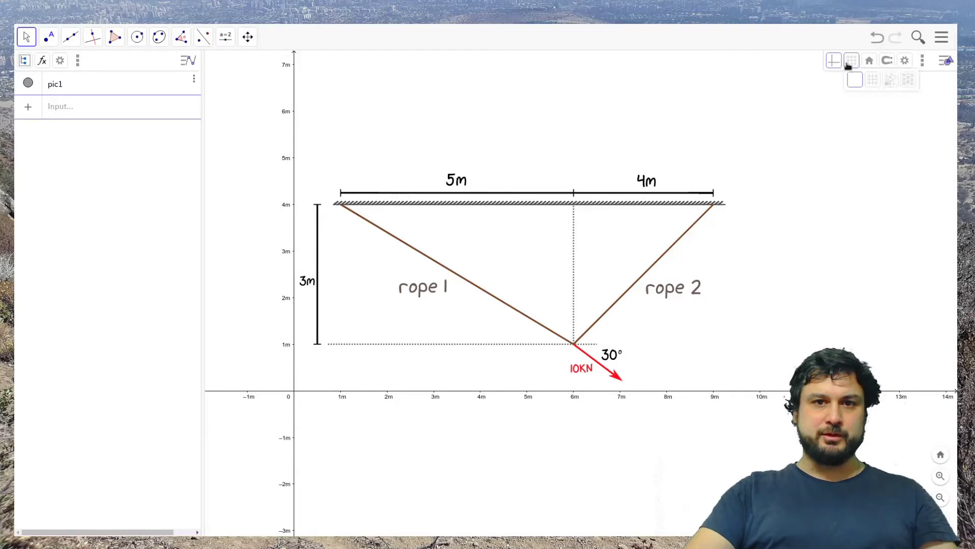
pyautogui.click(833, 61)
pyautogui.click(833, 61)
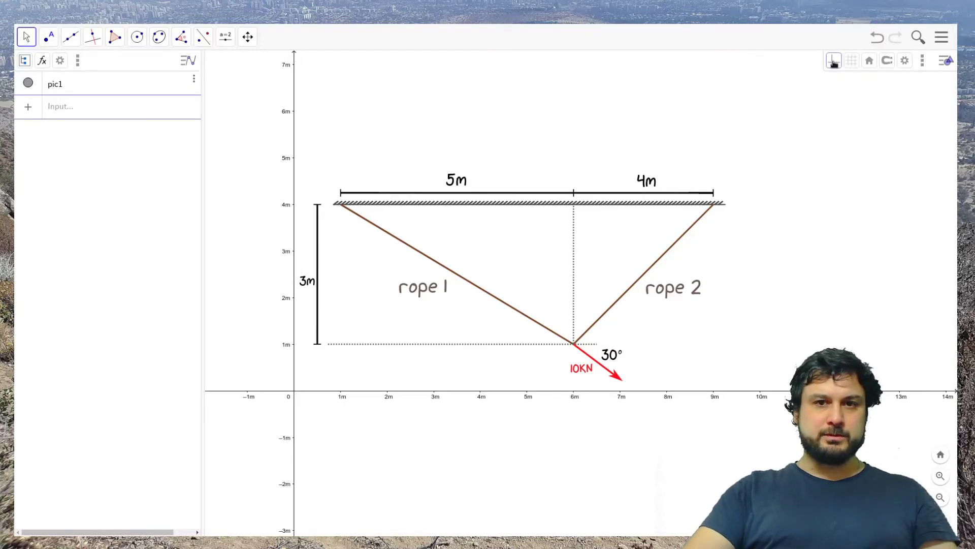
pyautogui.click(834, 61)
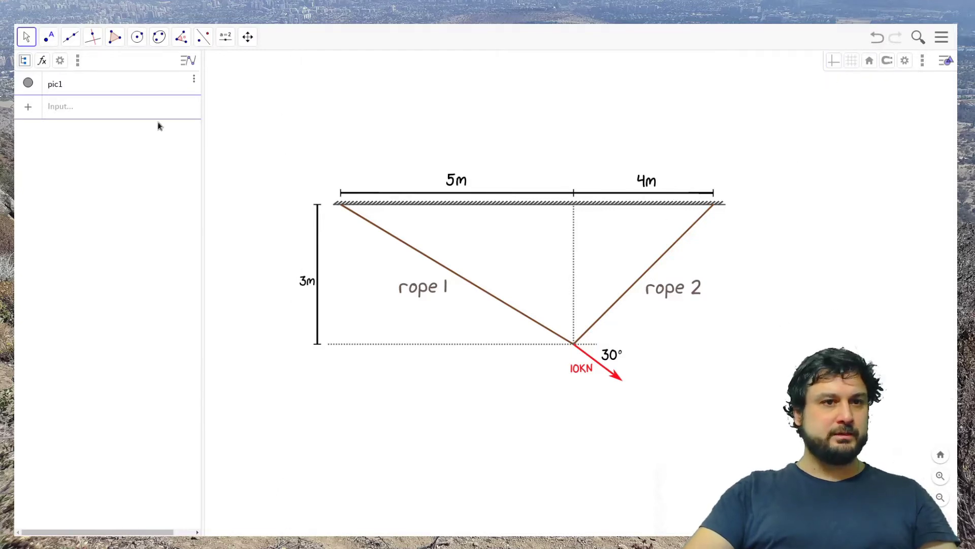
# Step: Place points A, B and C on the rope ends at (1, 4), (6, 1) and (9, 4)
pyautogui.click(48, 38)
pyautogui.click(61, 65)
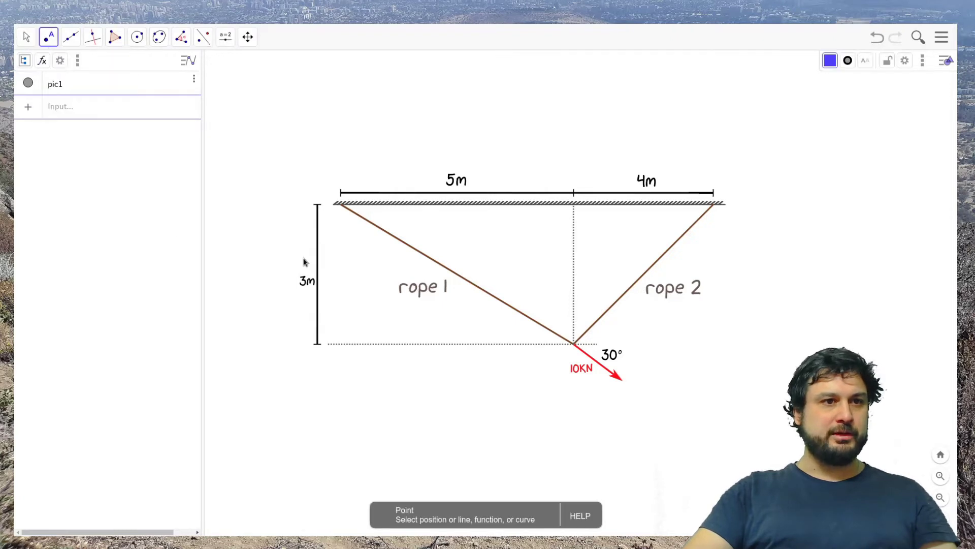
pyautogui.click(341, 204)
pyautogui.click(574, 344)
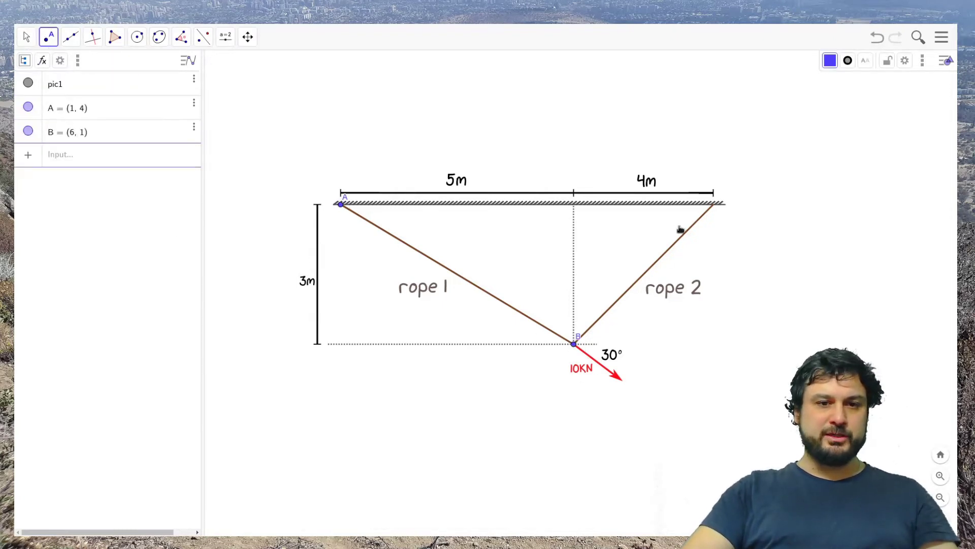
pyautogui.click(712, 206)
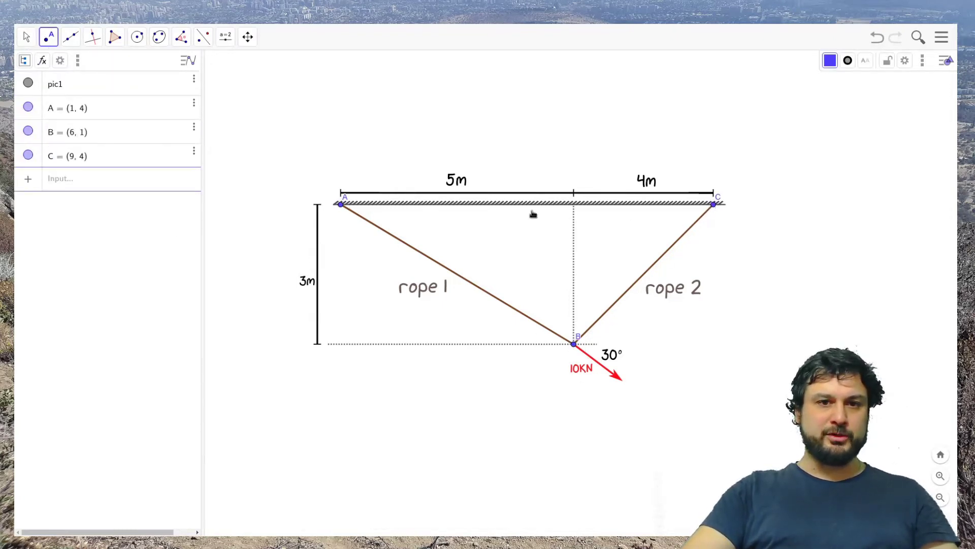
pyautogui.click(26, 37)
pyautogui.click(53, 66)
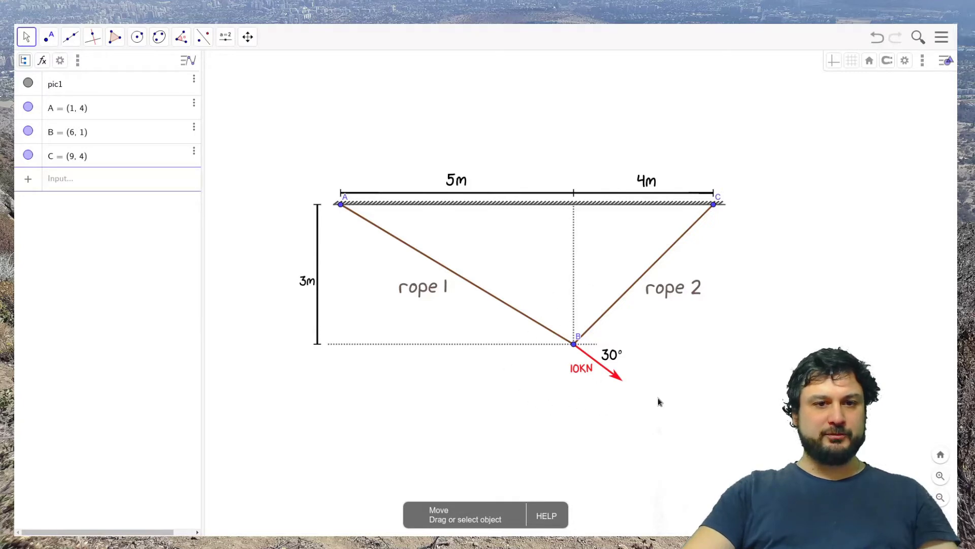
# Step: Begin a new definition F = Vector( ) with its point argument left empty
pyautogui.click(72, 182)
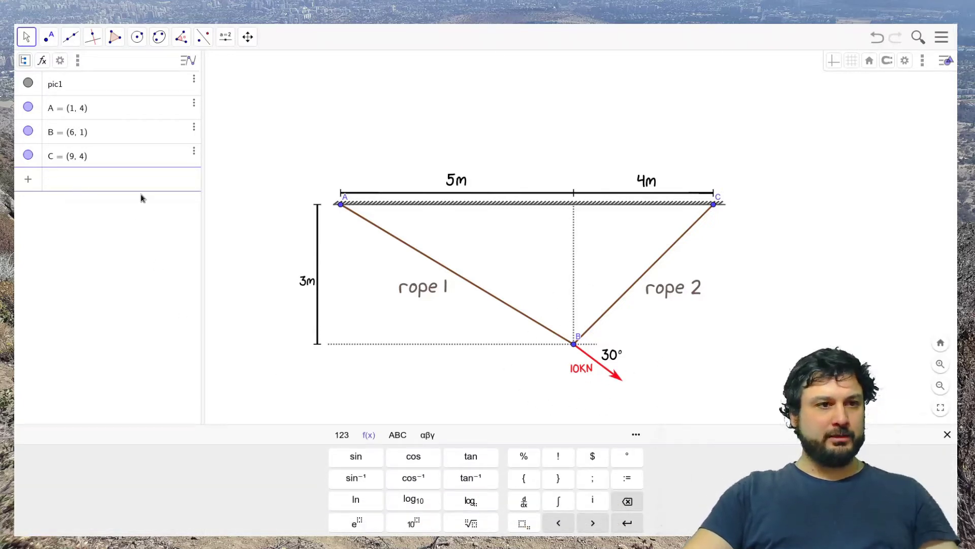
pyautogui.write('f=')
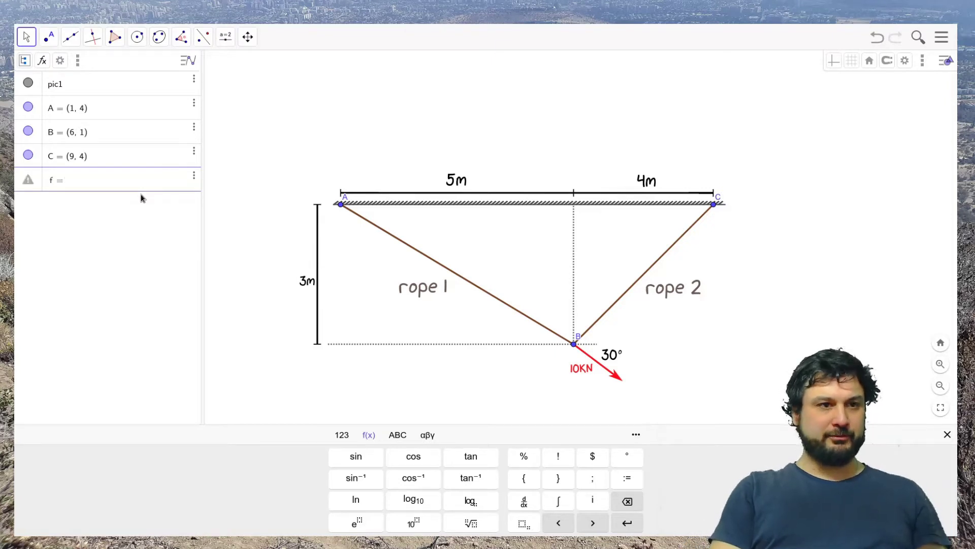
pyautogui.press('BackSpace')
pyautogui.press('BackSpace')
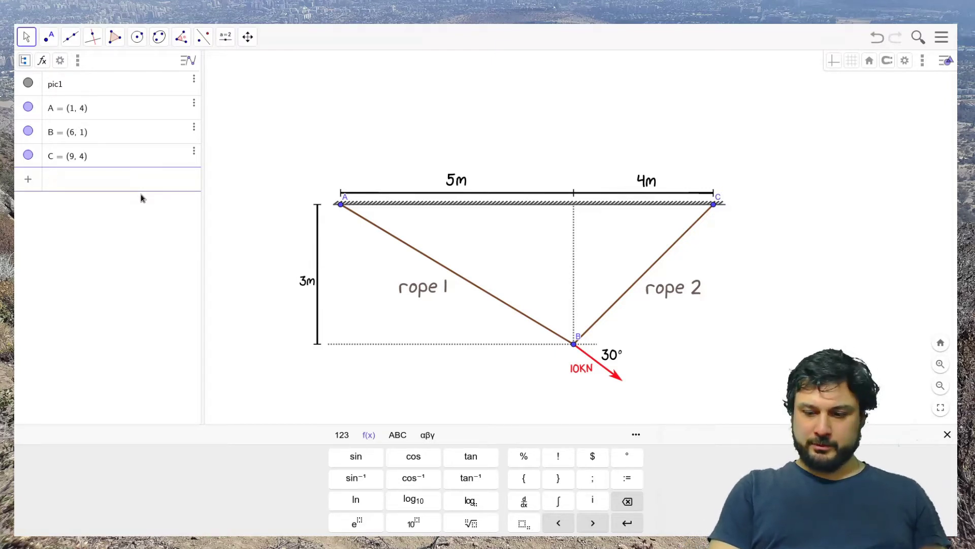
pyautogui.write('F = ')
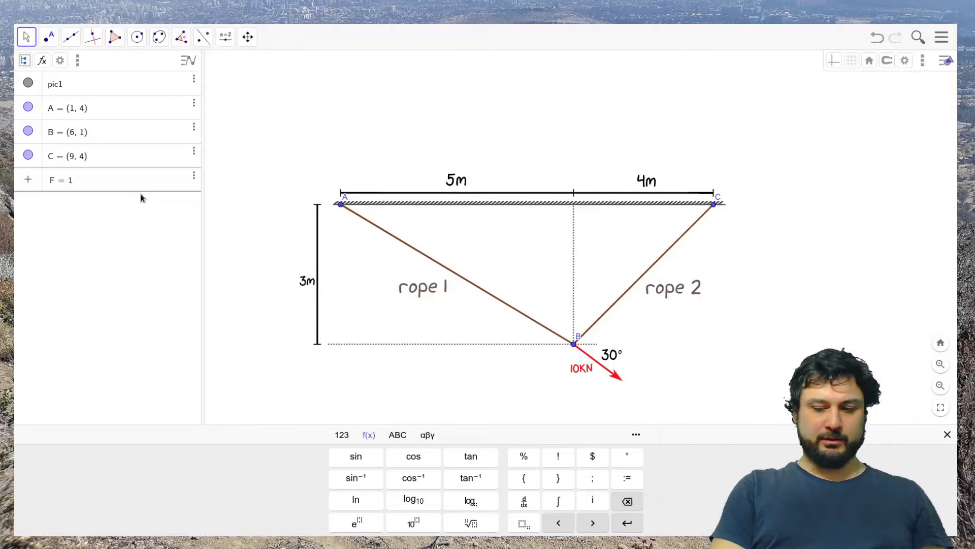
pyautogui.write('Vec')
pyautogui.click(142, 198)
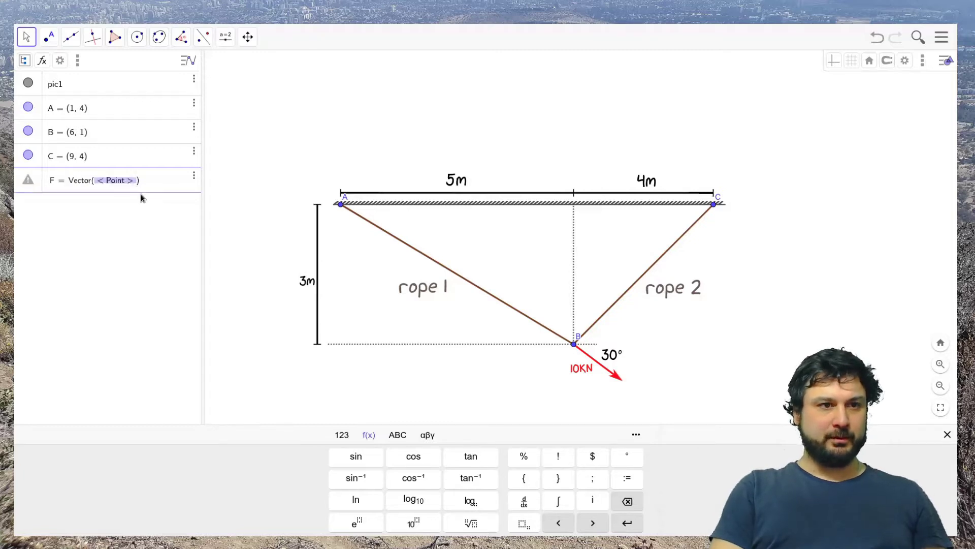
pyautogui.press('BackSpace')
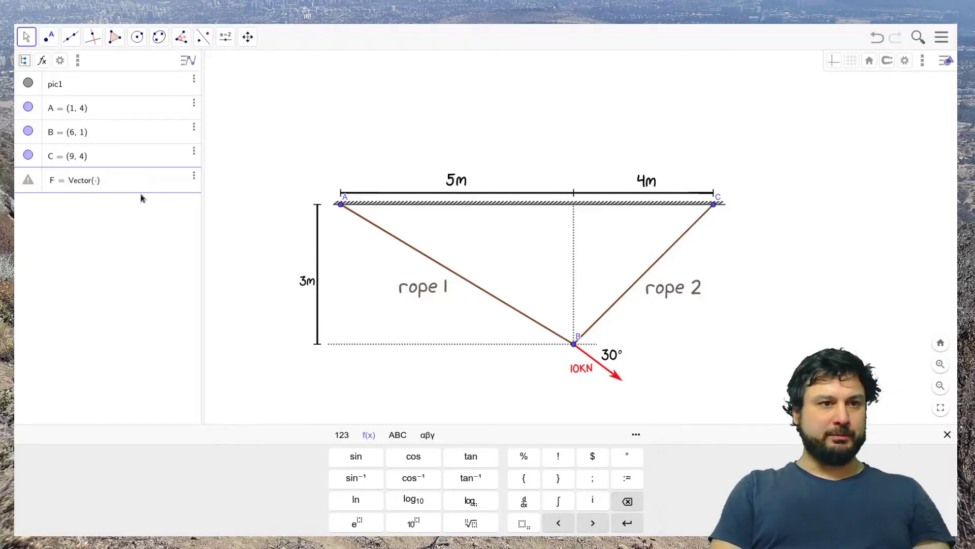
# Step: Enter 10·cos(30°) as the x-component inside the vector F definition
pyautogui.write('(10')
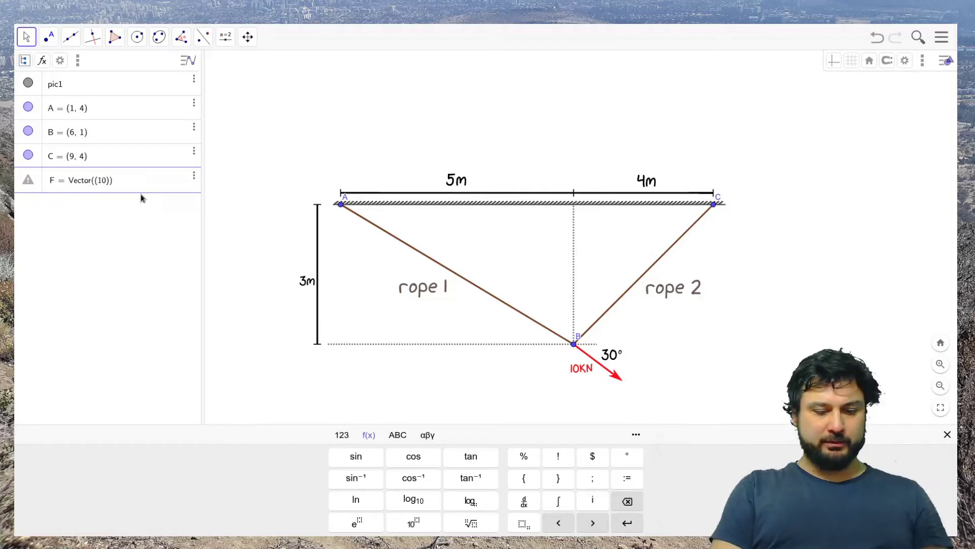
pyautogui.write('*')
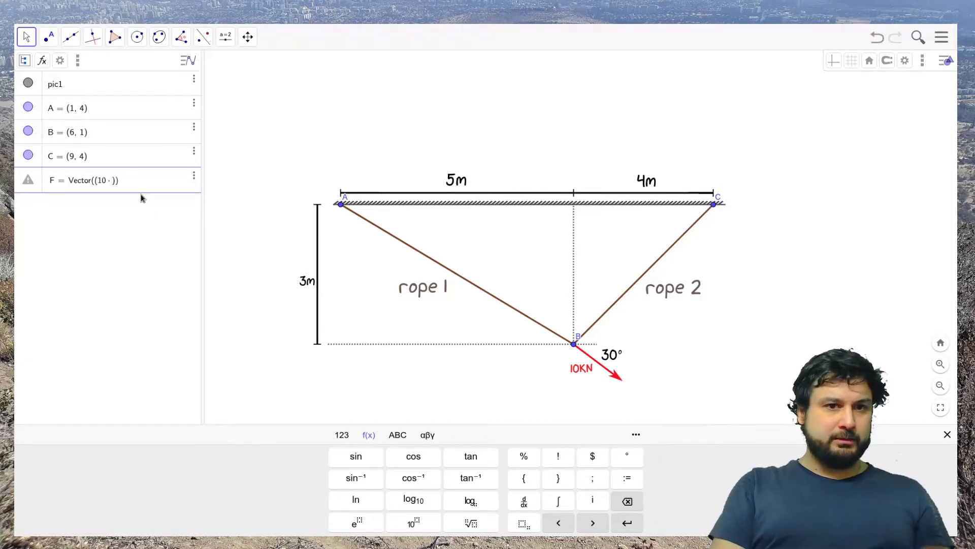
pyautogui.write('cos')
pyautogui.press('Return')
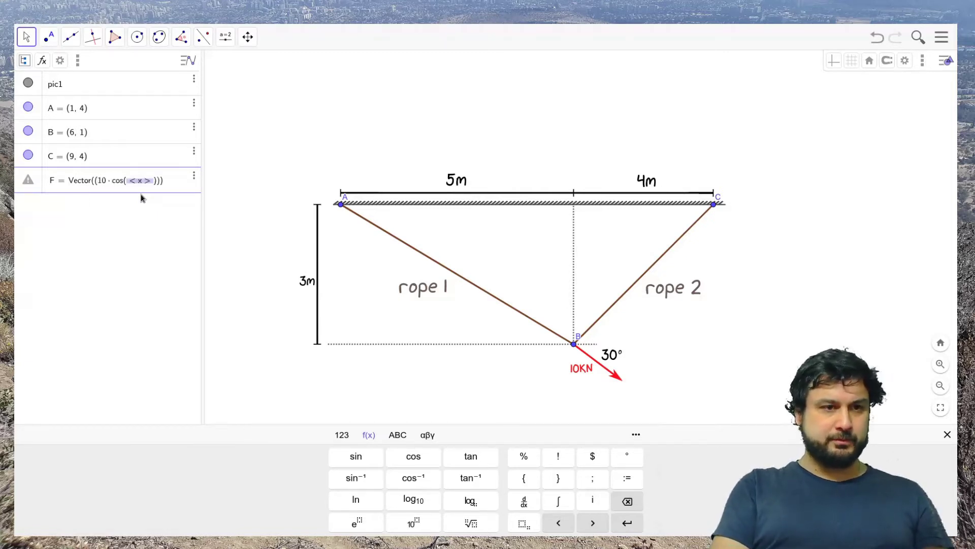
pyautogui.write('30')
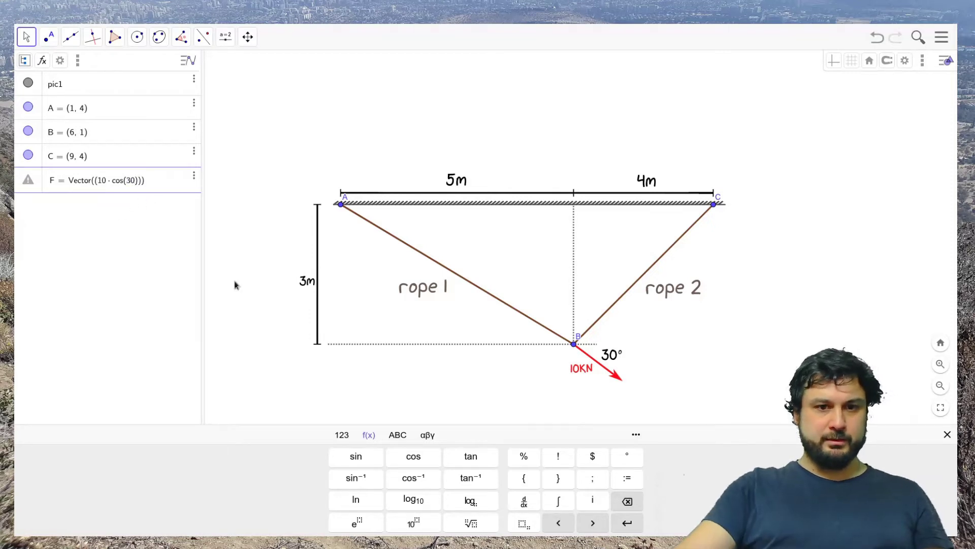
pyautogui.click(628, 456)
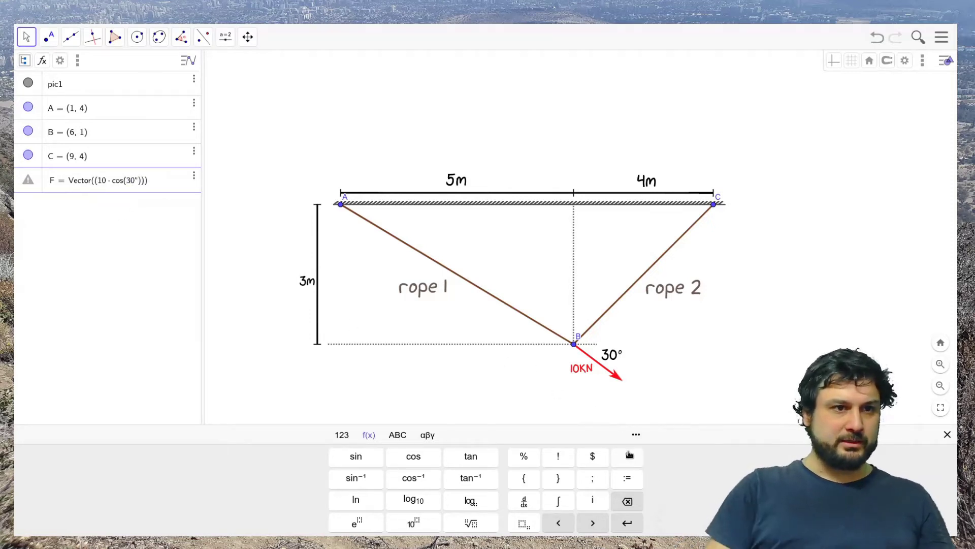
pyautogui.press('Right')
pyautogui.press('Right')
# Step: Enter −10·sin(30°) as the y-component of F and create the vector
pyautogui.write(',')
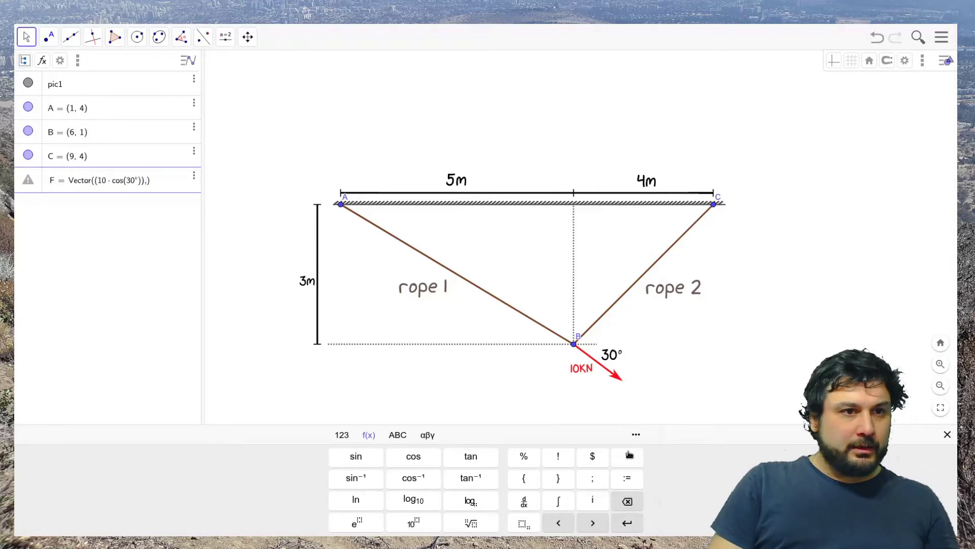
pyautogui.write('-')
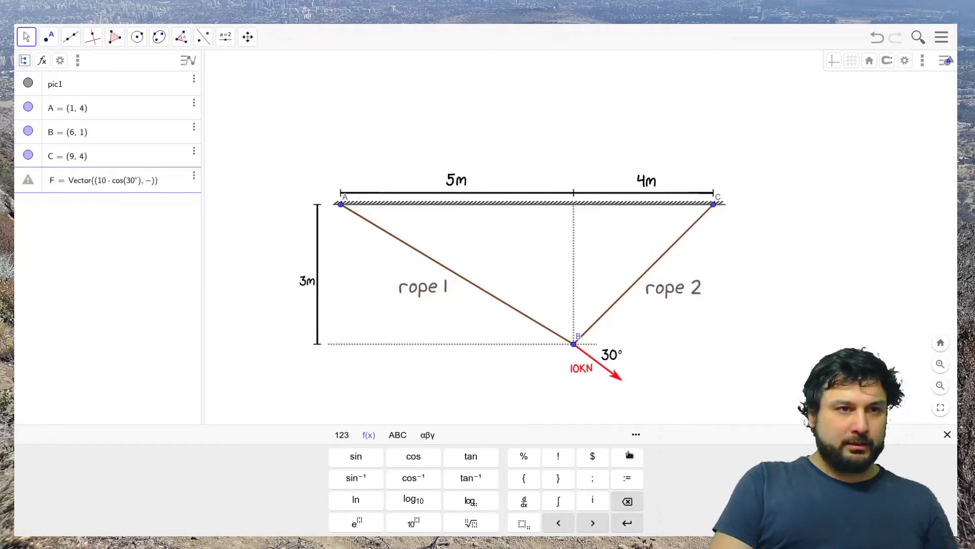
pyautogui.write('10')
pyautogui.write('*sin')
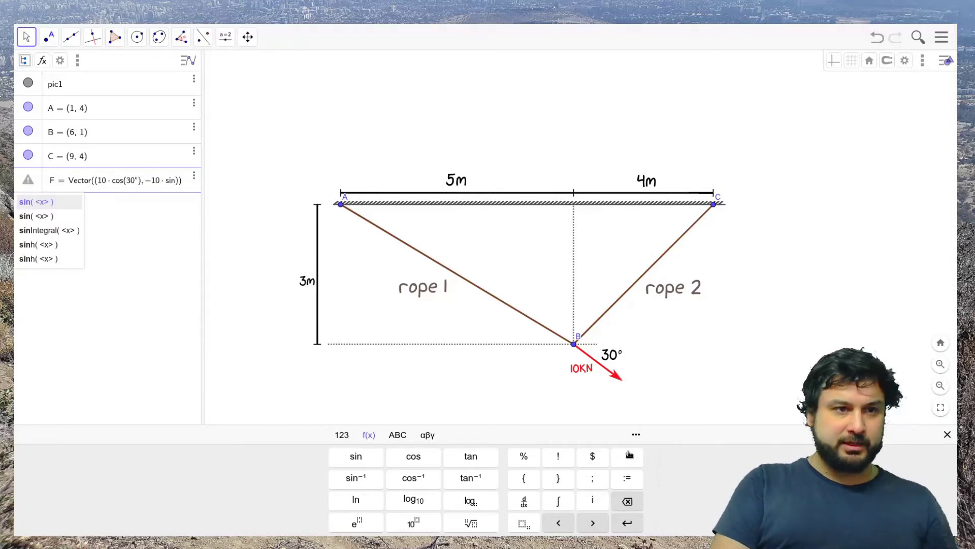
pyautogui.press('Return')
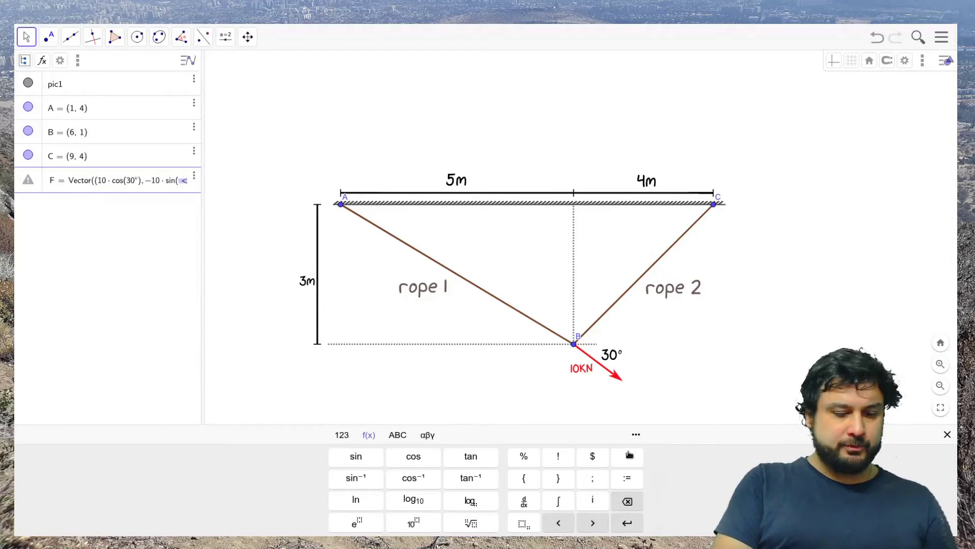
pyautogui.write('30')
pyautogui.click(629, 453)
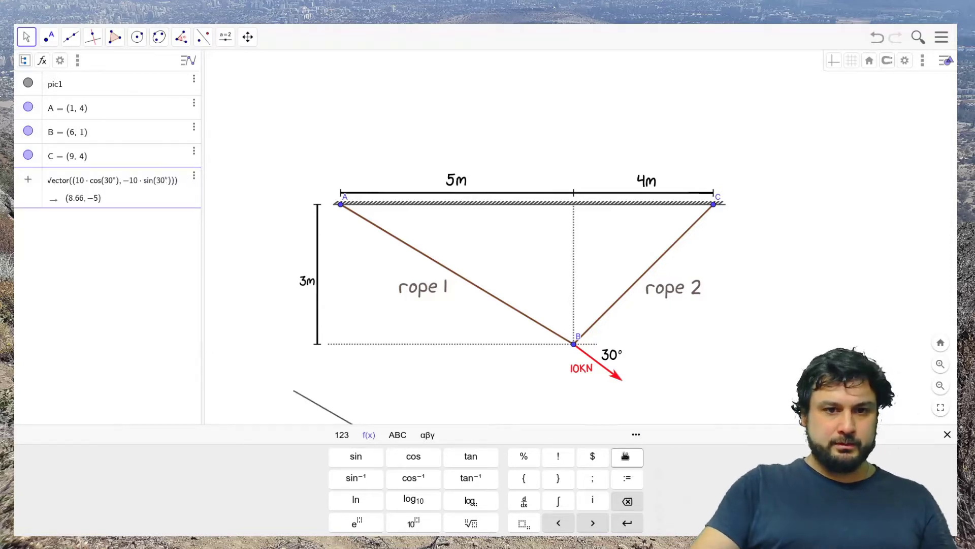
pyautogui.click(627, 523)
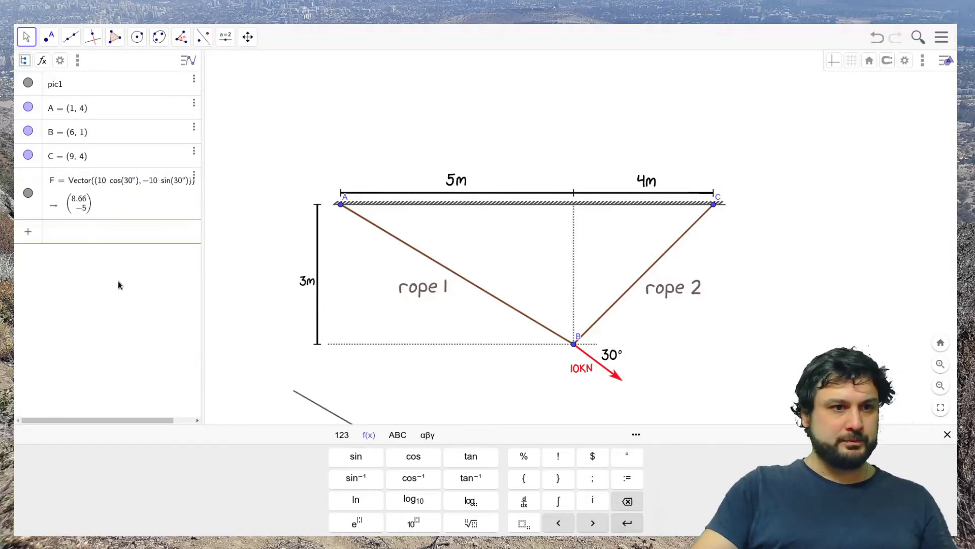
# Step: Colour the force vector F red
pyautogui.moveTo(322, 407); pyautogui.dragTo(321, 406)
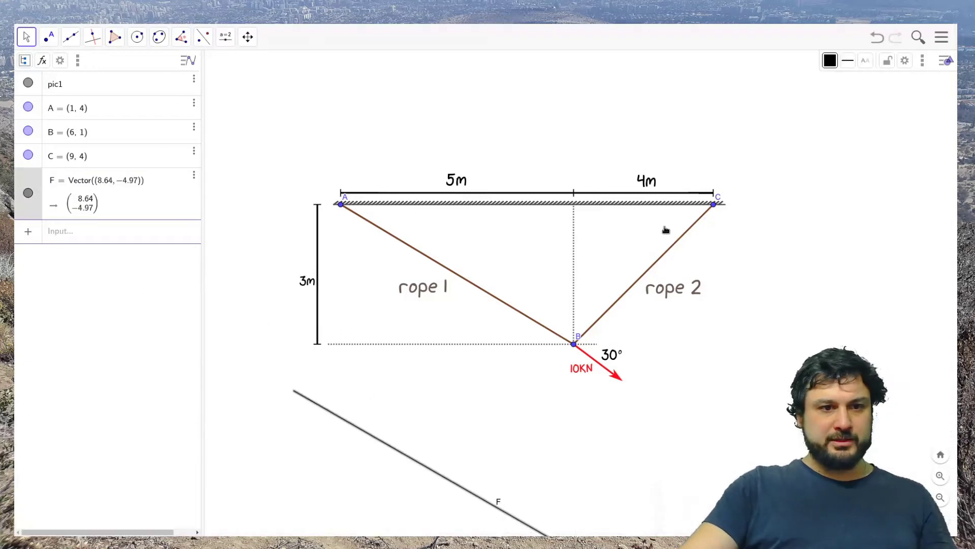
pyautogui.click(838, 62)
pyautogui.click(905, 81)
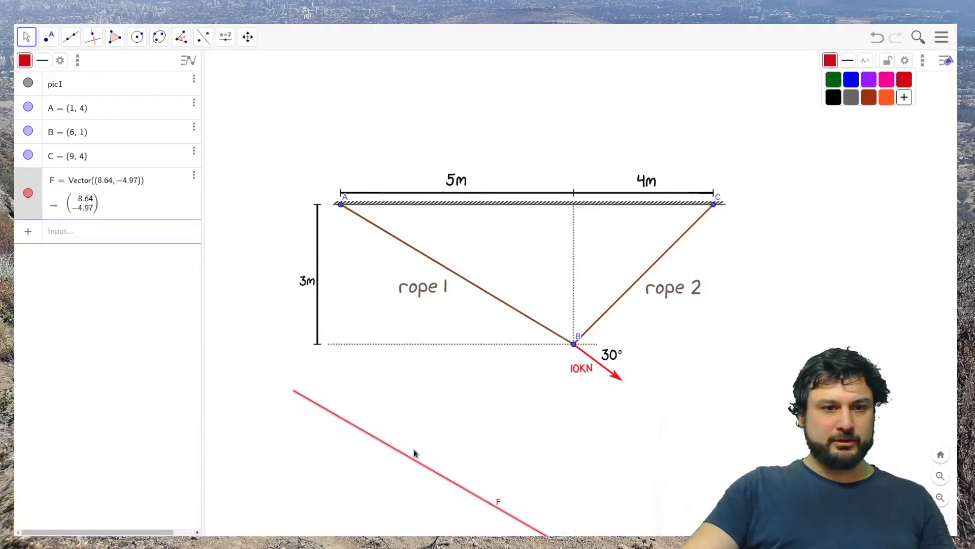
# Step: Bring the whole of vector F into view and show the coordinate axes to examine its starting point
pyautogui.scroll(-3, 414, 452)
pyautogui.moveTo(718, 422); pyautogui.dragTo(660, 309)
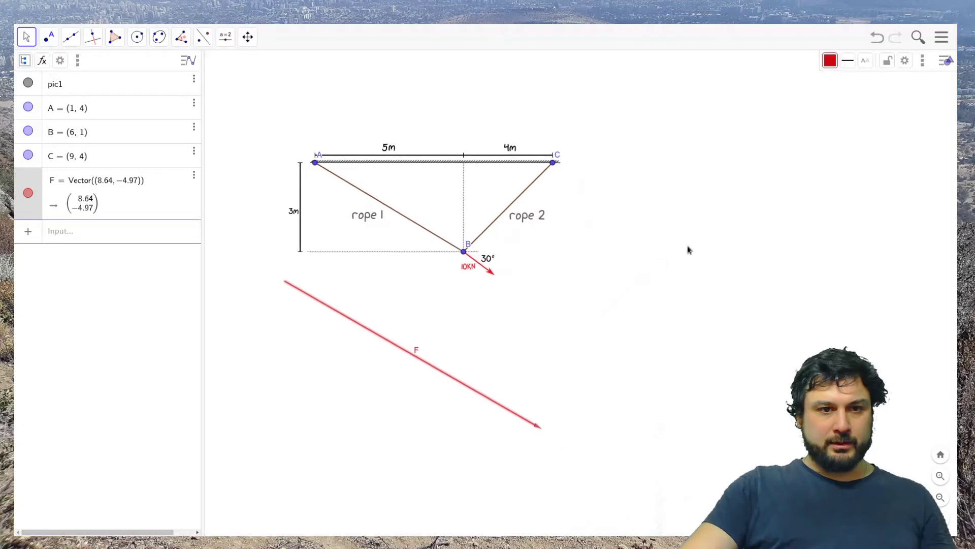
pyautogui.click(811, 111)
pyautogui.click(832, 61)
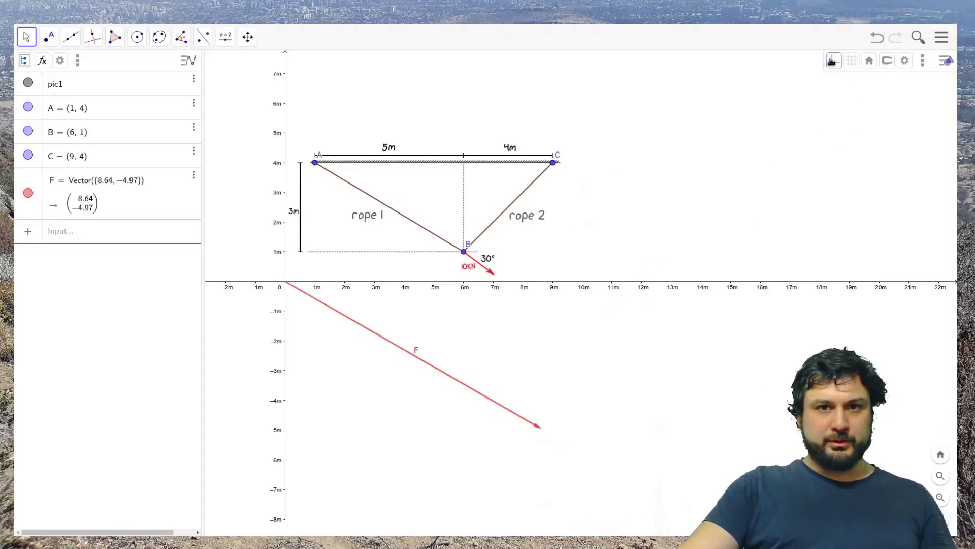
# Step: Try to reposition vector F freehand in the drawing, and undo the changes
pyautogui.moveTo(513, 417); pyautogui.dragTo(517, 418)
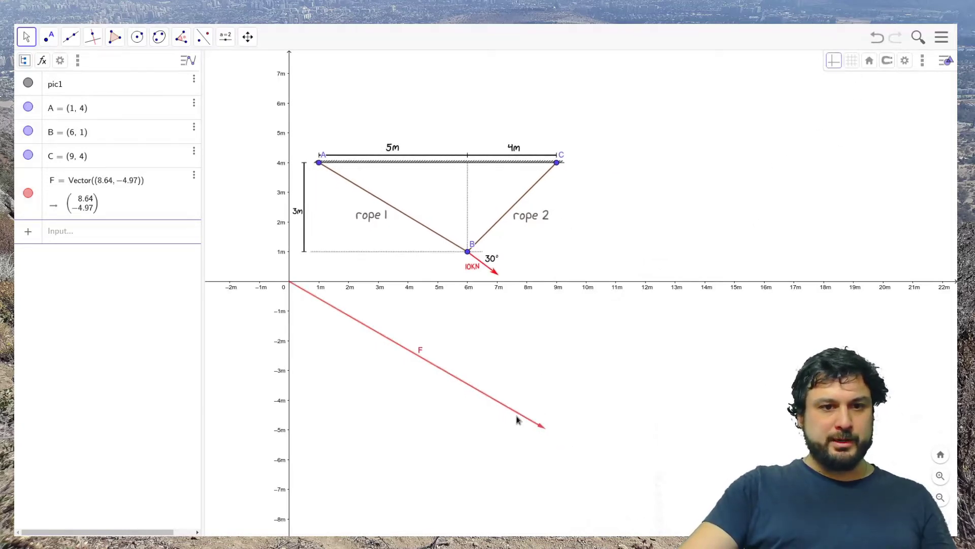
pyautogui.click(519, 415)
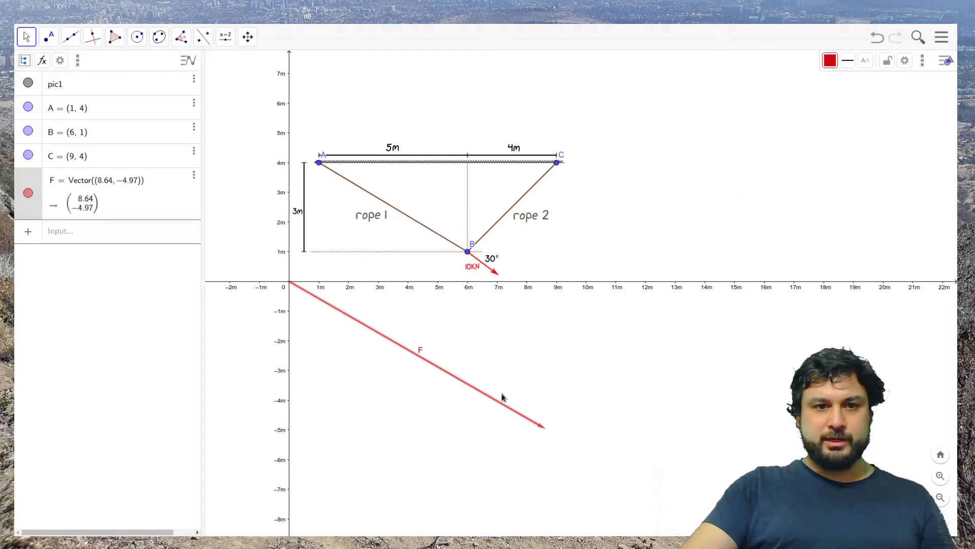
pyautogui.moveTo(500, 398); pyautogui.dragTo(489, 403)
pyautogui.rightClick(503, 402)
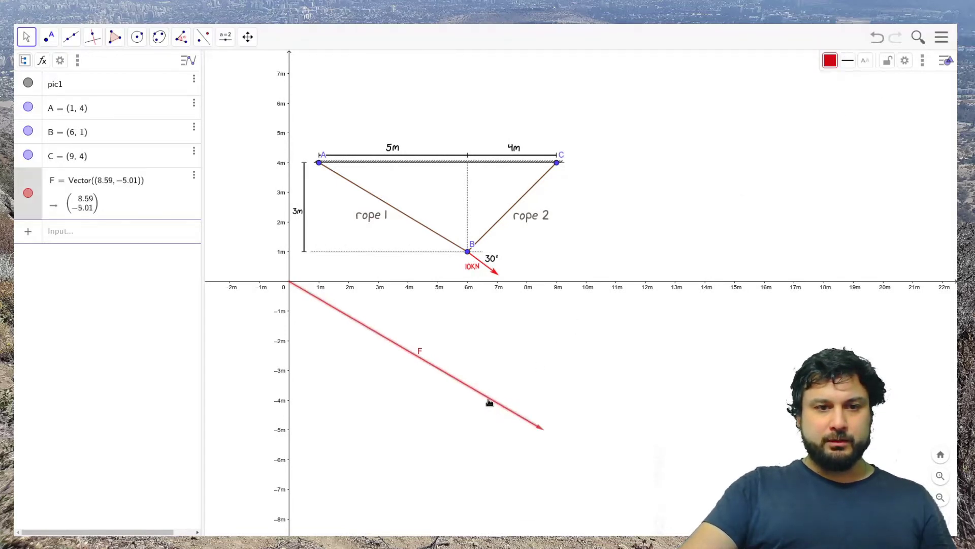
pyautogui.hotkey('ctrl', 'z')
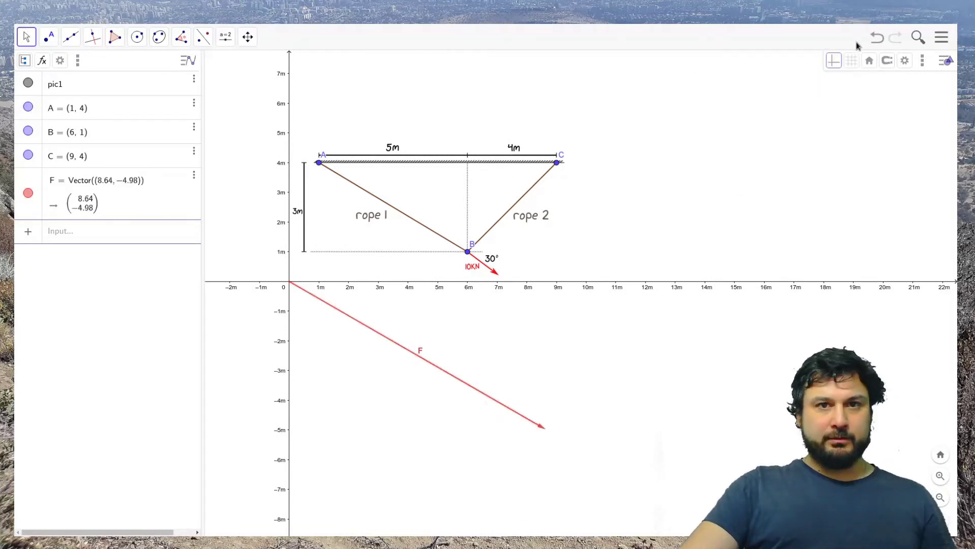
pyautogui.click(877, 37)
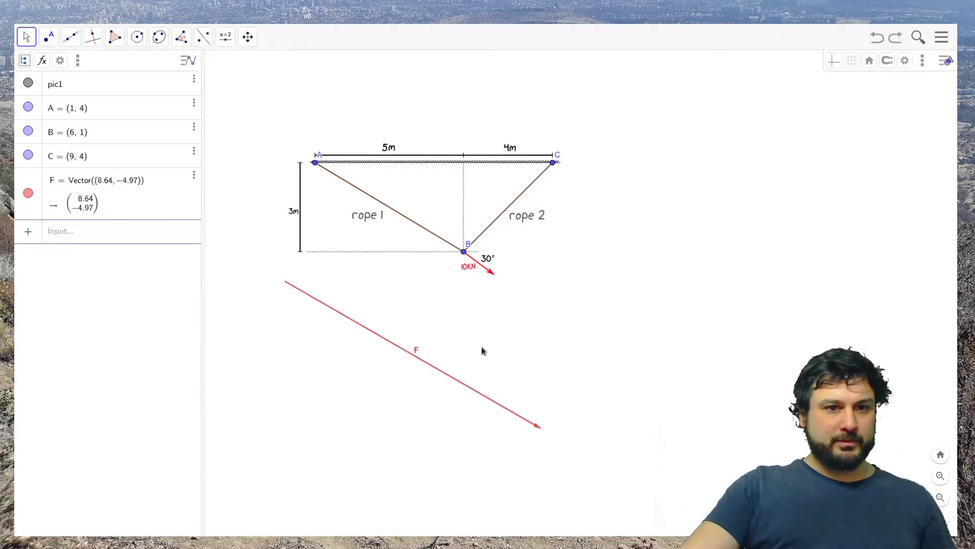
# Step: Set the starting point of vector F to (6, 1), at the rope junction
pyautogui.click(462, 382)
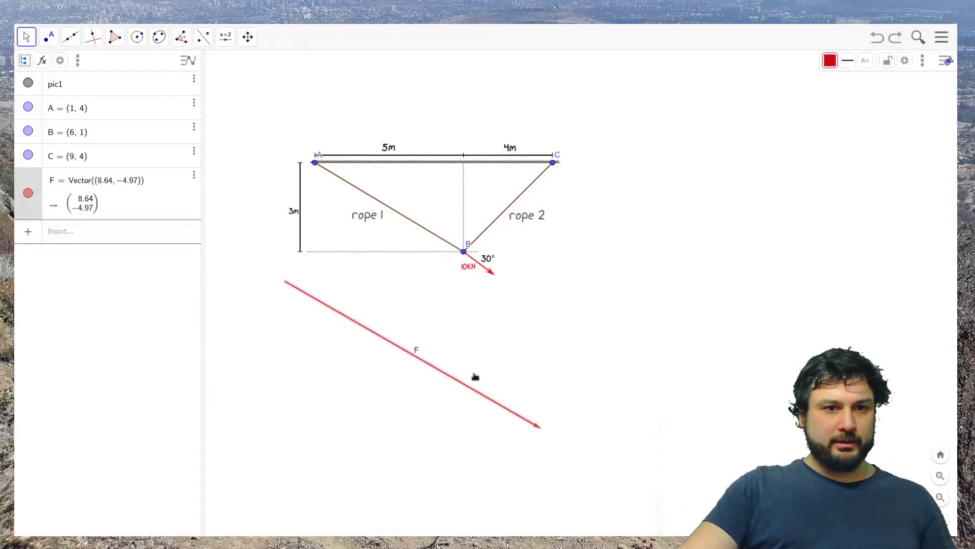
pyautogui.click(906, 63)
pyautogui.click(824, 57)
pyautogui.click(812, 91)
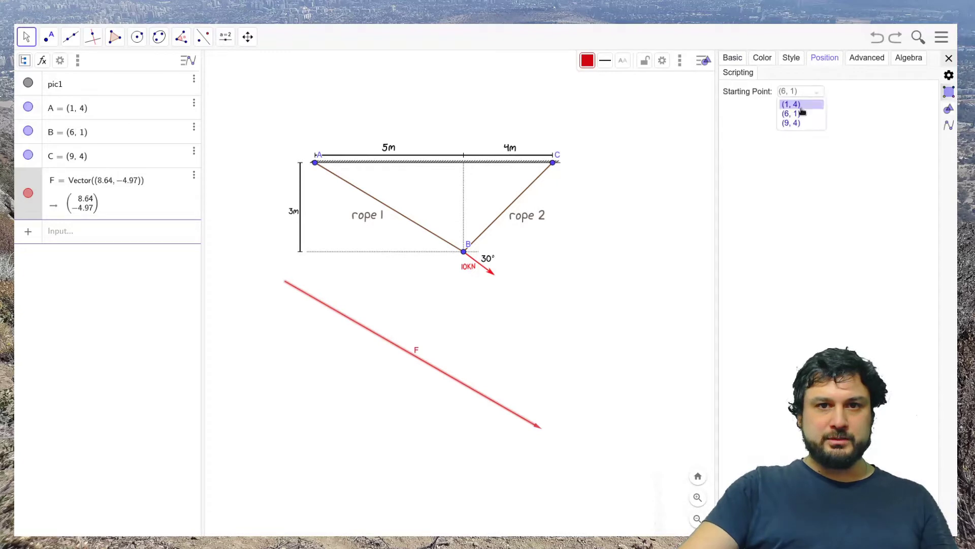
pyautogui.click(801, 113)
pyautogui.click(948, 58)
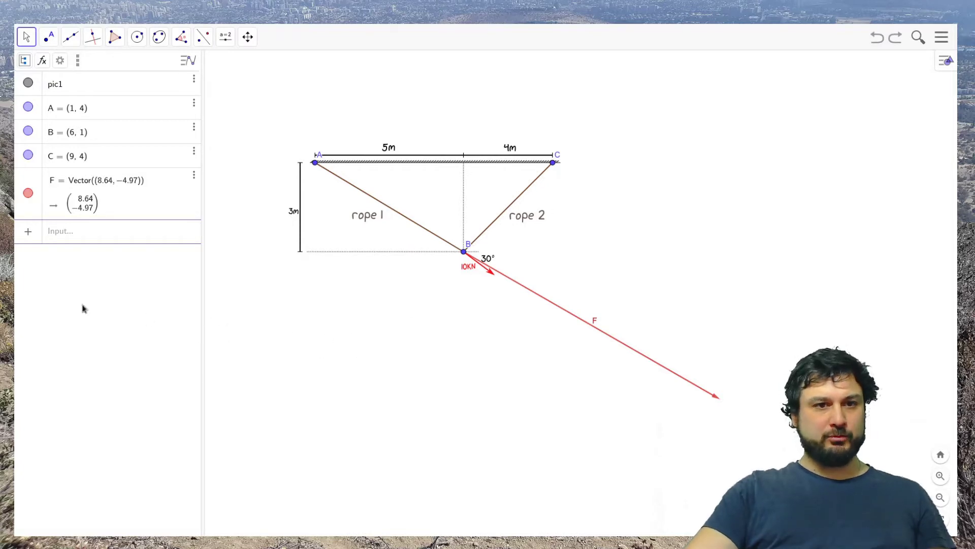
# Step: Define n_1 as UnitVector(A − B), the unit vector from B along rope 1
pyautogui.click(149, 239)
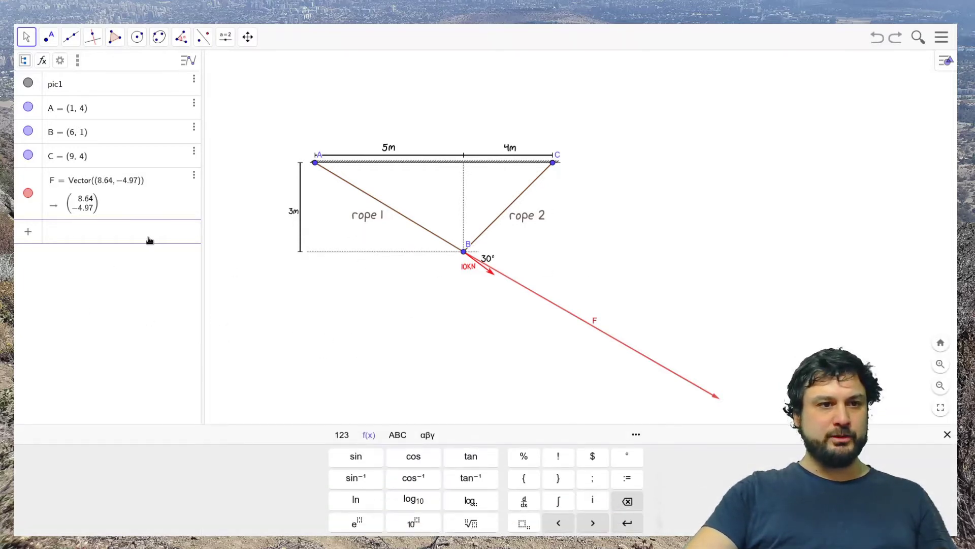
pyautogui.write('n_1')
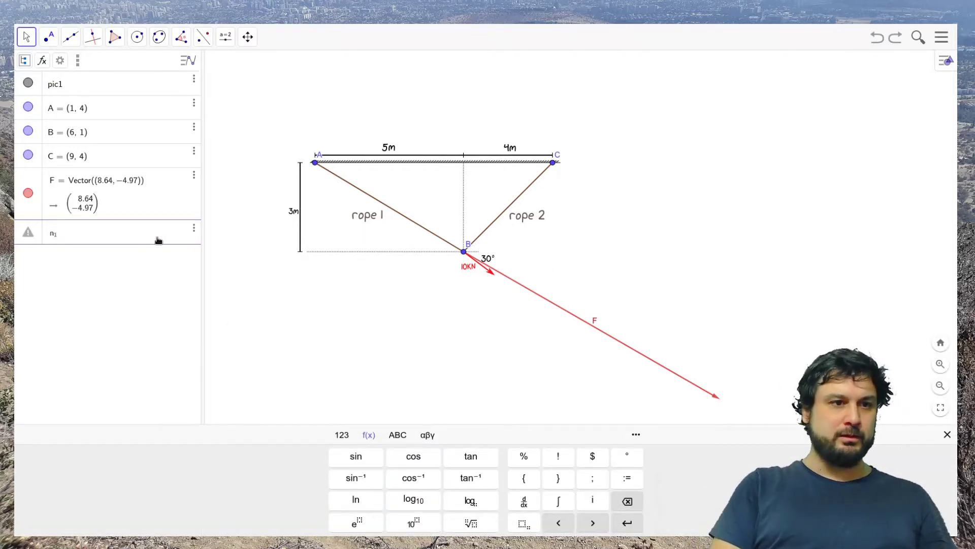
pyautogui.write('=')
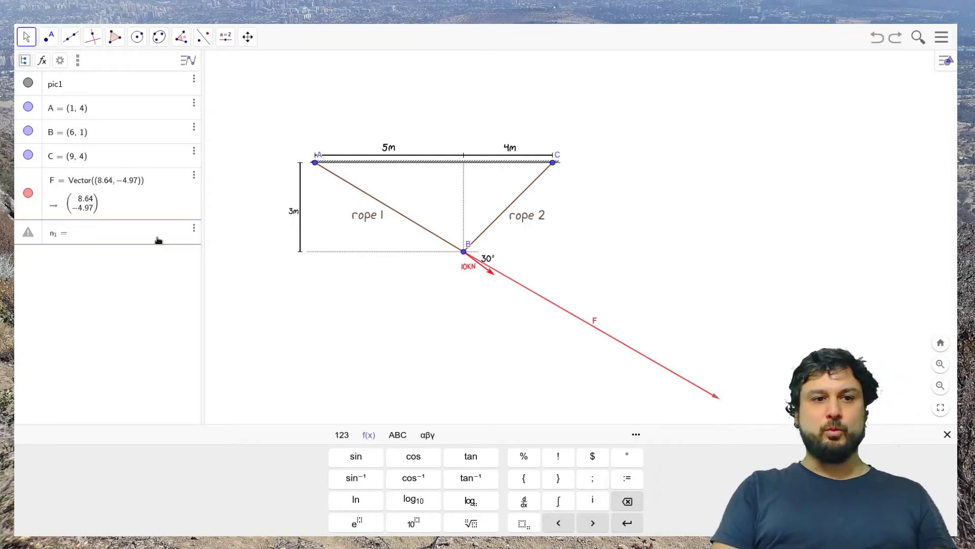
pyautogui.write('Uni')
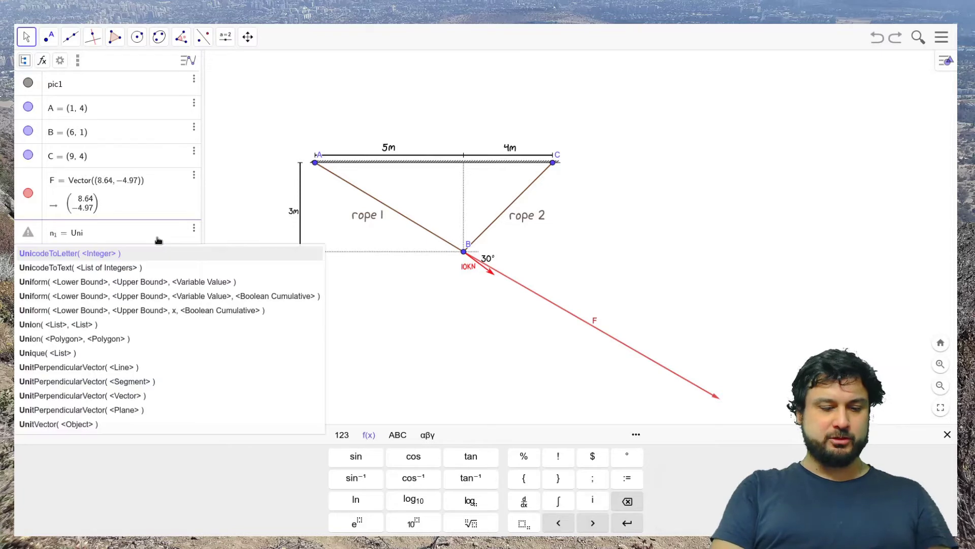
pyautogui.press('Down')
pyautogui.press('Down')
pyautogui.press('Down')
pyautogui.press('Down')
pyautogui.press('Down')
pyautogui.press('Down')
pyautogui.press('Down')
pyautogui.press('Down')
pyautogui.press('Down')
pyautogui.press('Down')
pyautogui.press('Down')
pyautogui.press('Down')
pyautogui.press('Down')
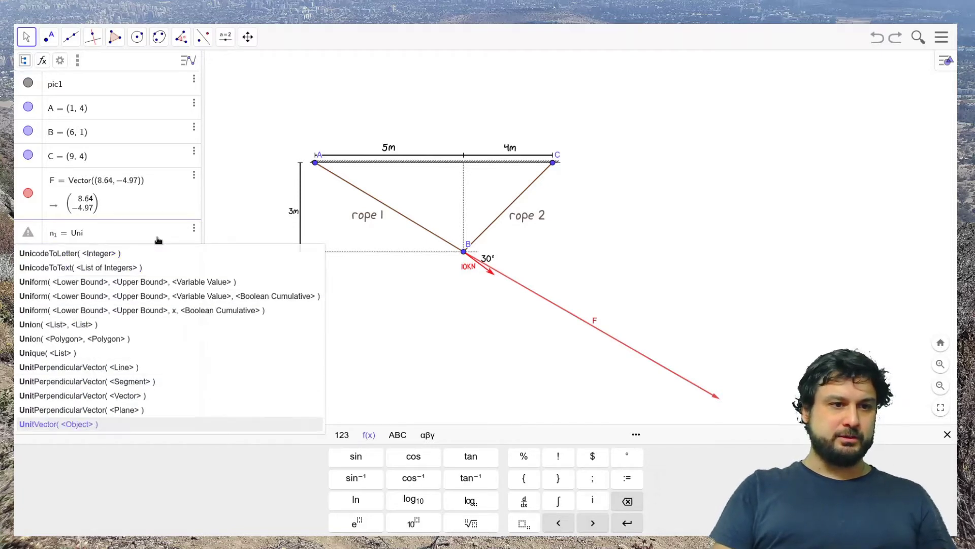
pyautogui.press('Return')
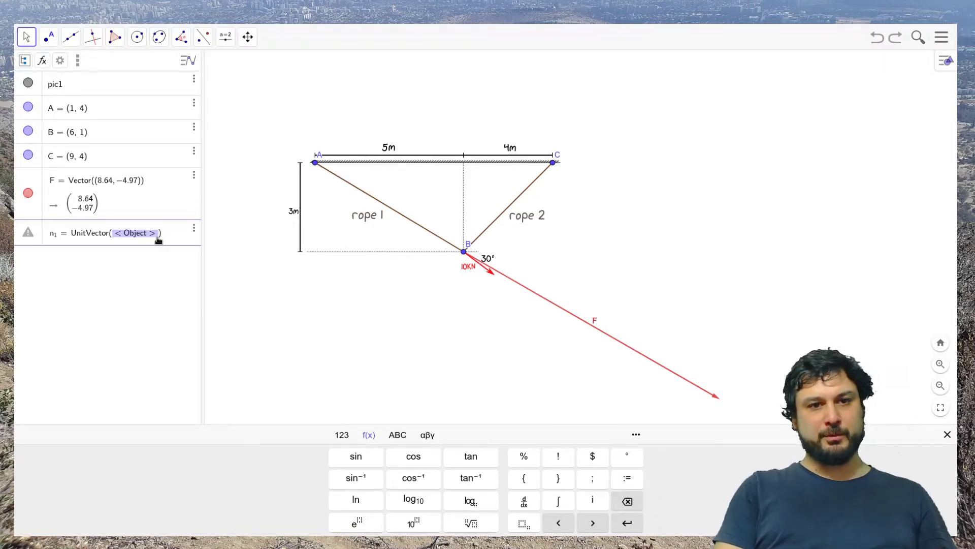
pyautogui.write('A-')
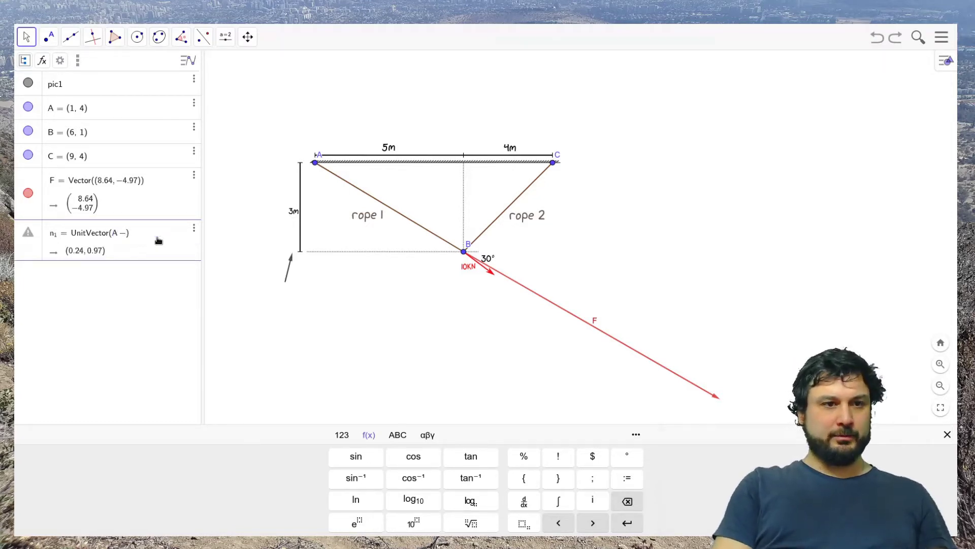
pyautogui.write('B')
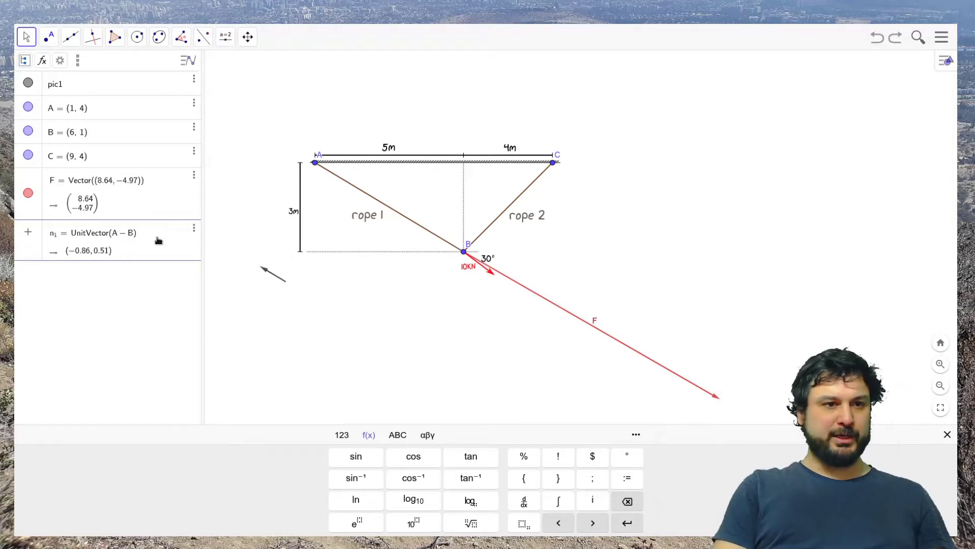
pyautogui.press('Return')
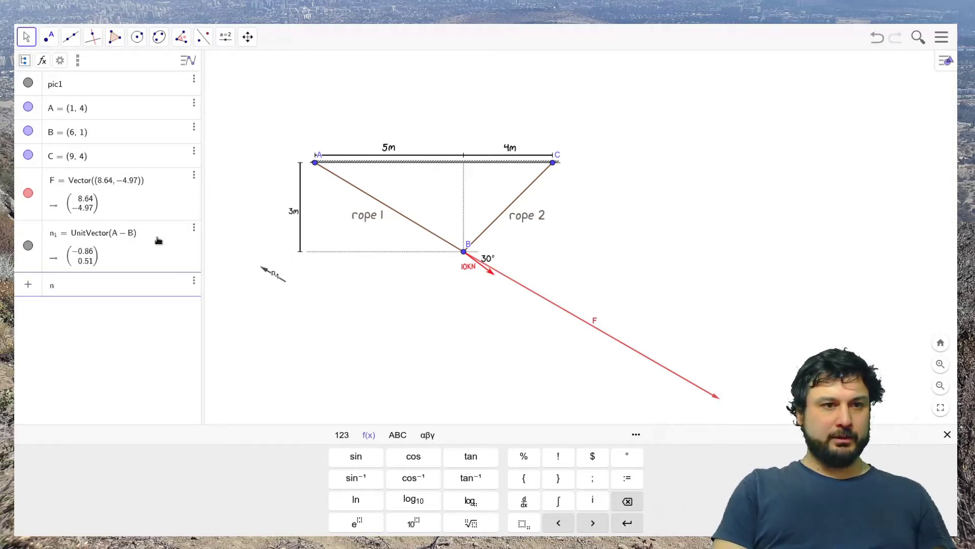
# Step: Define n_2 as UnitVector(C − B), the unit vector from B along rope 2
pyautogui.write('n_2')
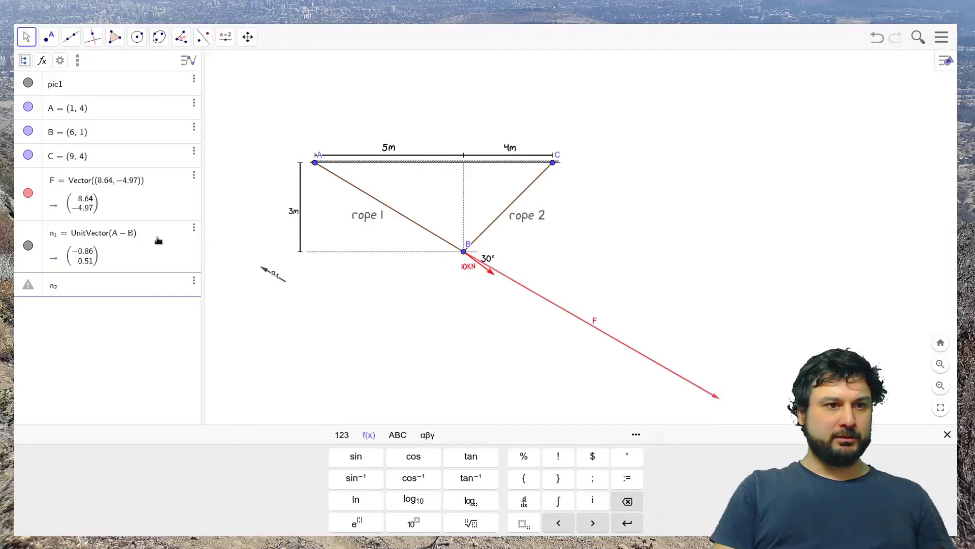
pyautogui.write('=')
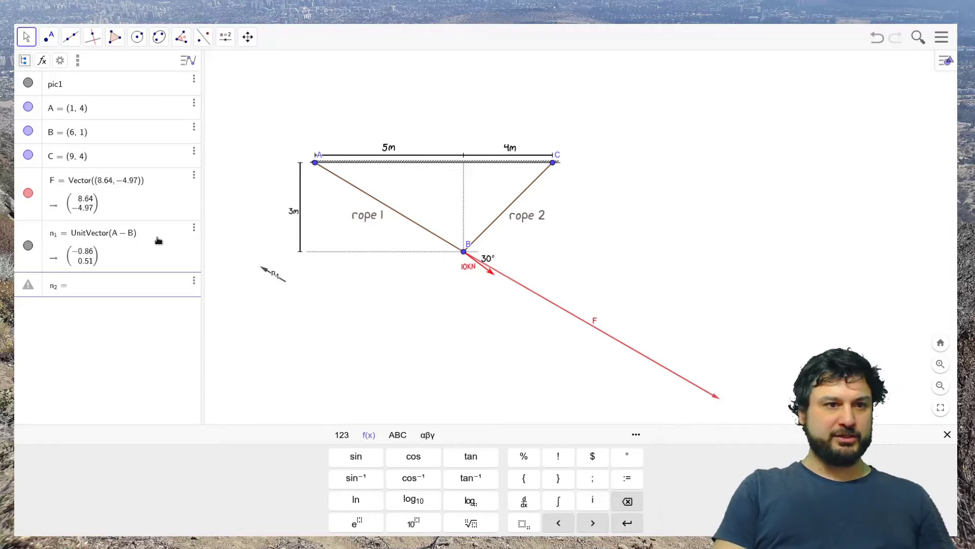
pyautogui.write('UnitV')
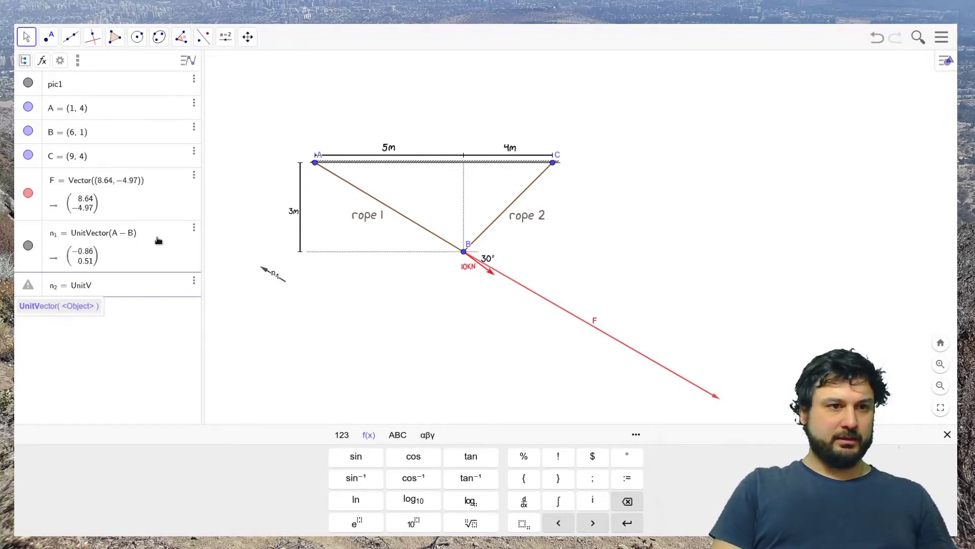
pyautogui.press('Return')
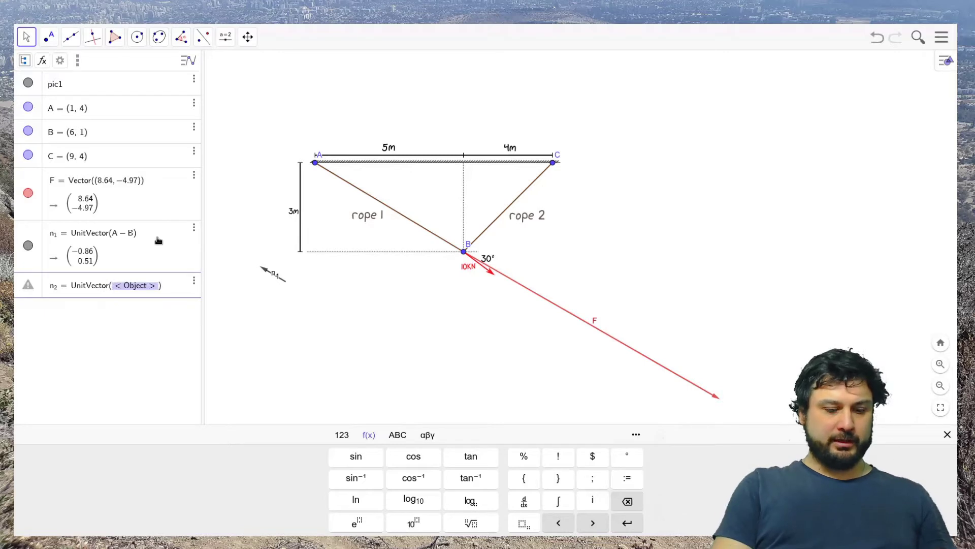
pyautogui.write('C-B')
pyautogui.press('Return')
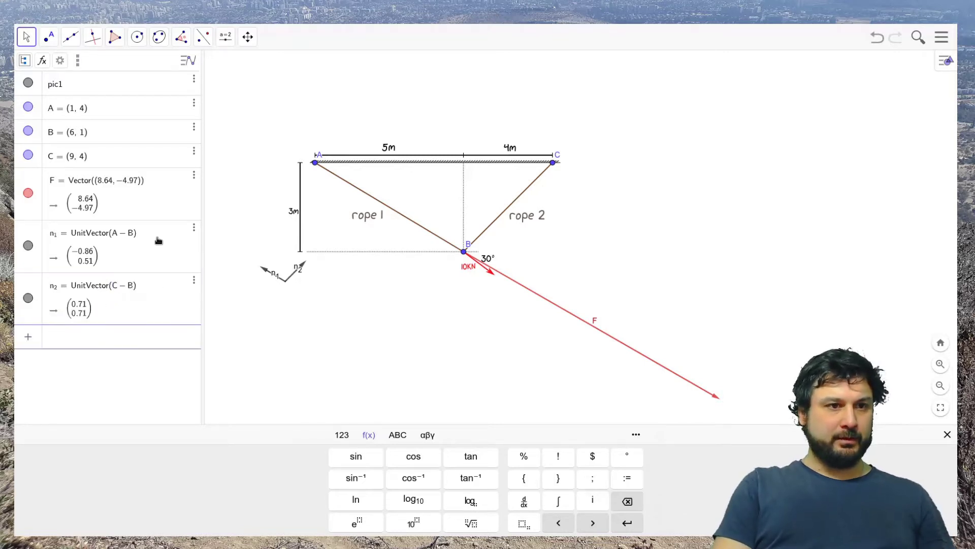
# Step: Colour both unit vectors n_1 and n_2 dark green
pyautogui.click(26, 264)
pyautogui.keyDown('ctrl'); pyautogui.click(43, 315); pyautogui.keyUp('ctrl')
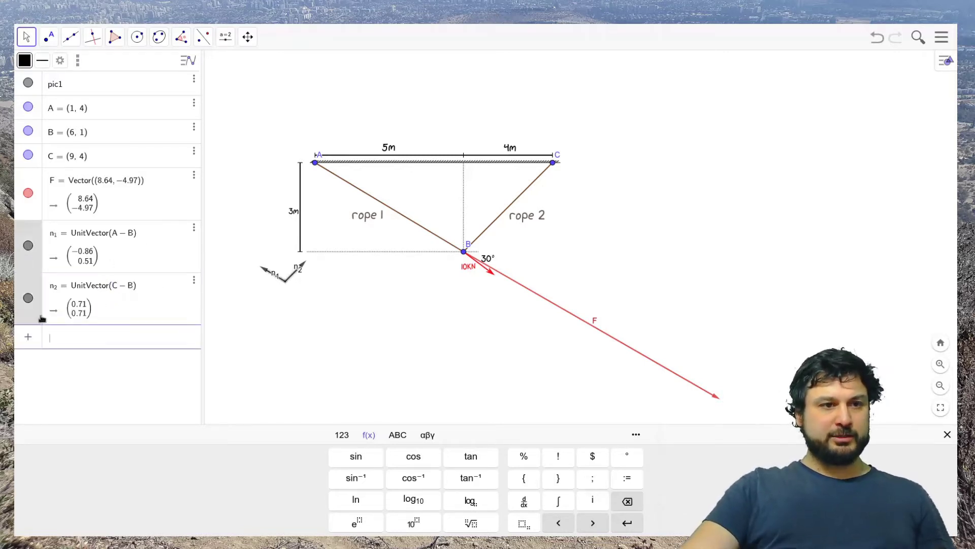
pyautogui.click(944, 61)
pyautogui.click(830, 60)
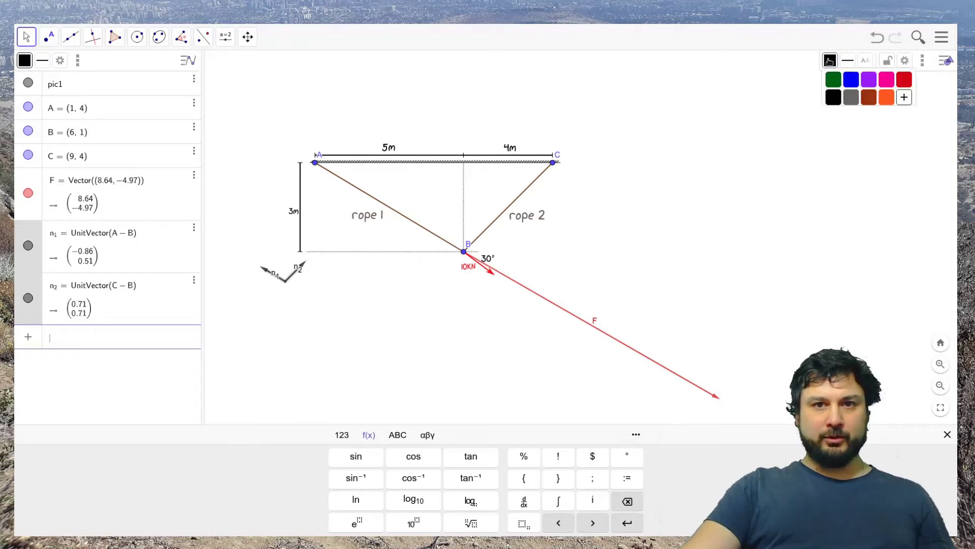
pyautogui.click(833, 83)
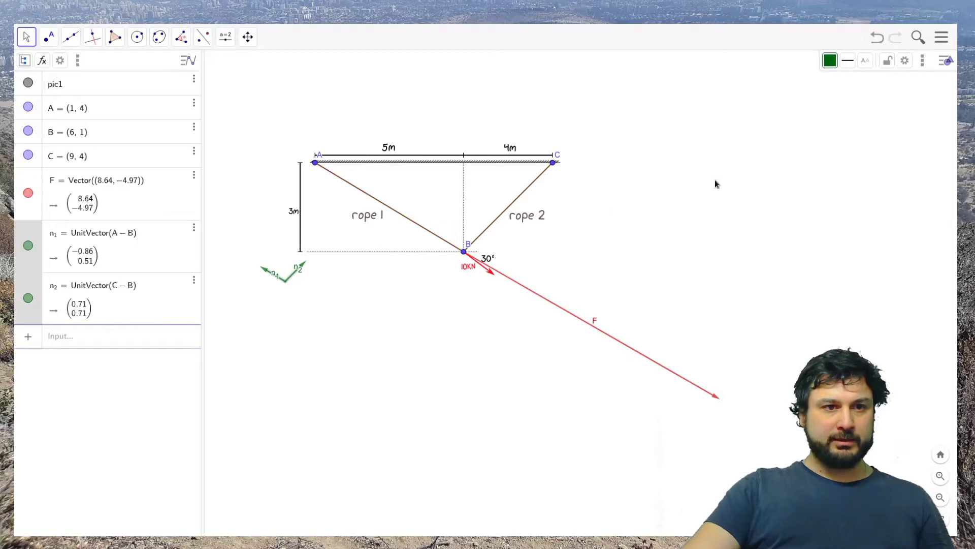
# Step: Set the starting point of both n_1 and n_2 to (6, 1) and deselect them
pyautogui.click(904, 61)
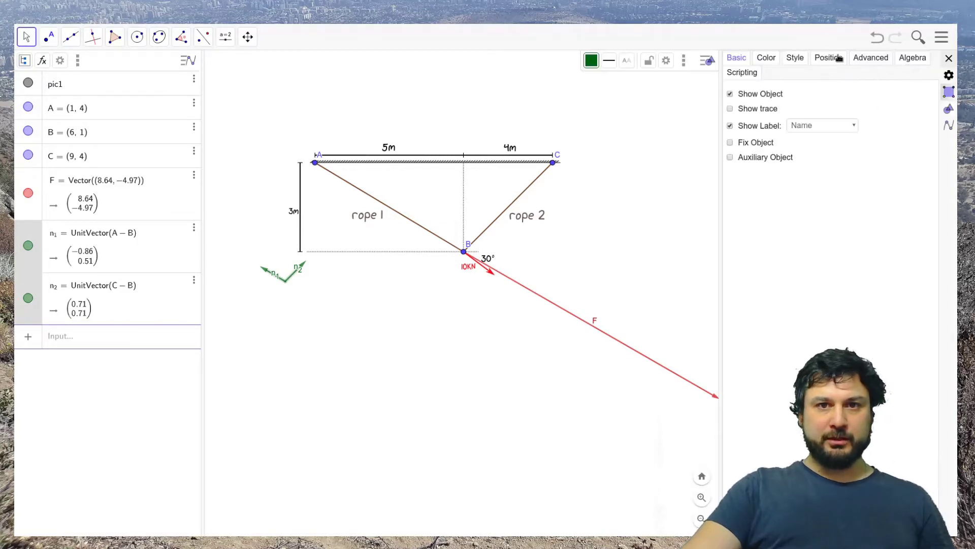
pyautogui.click(837, 57)
pyautogui.click(809, 93)
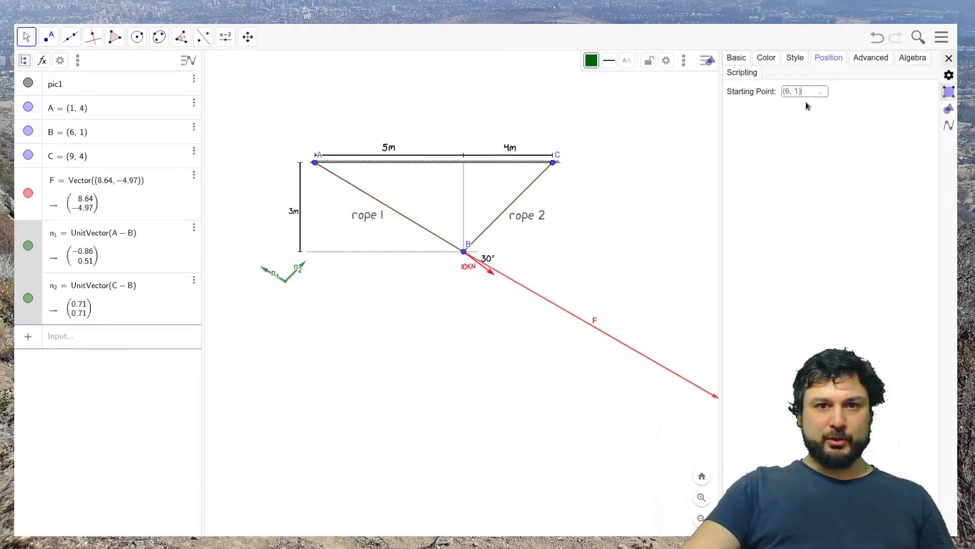
pyautogui.press('Return')
pyautogui.click(26, 37)
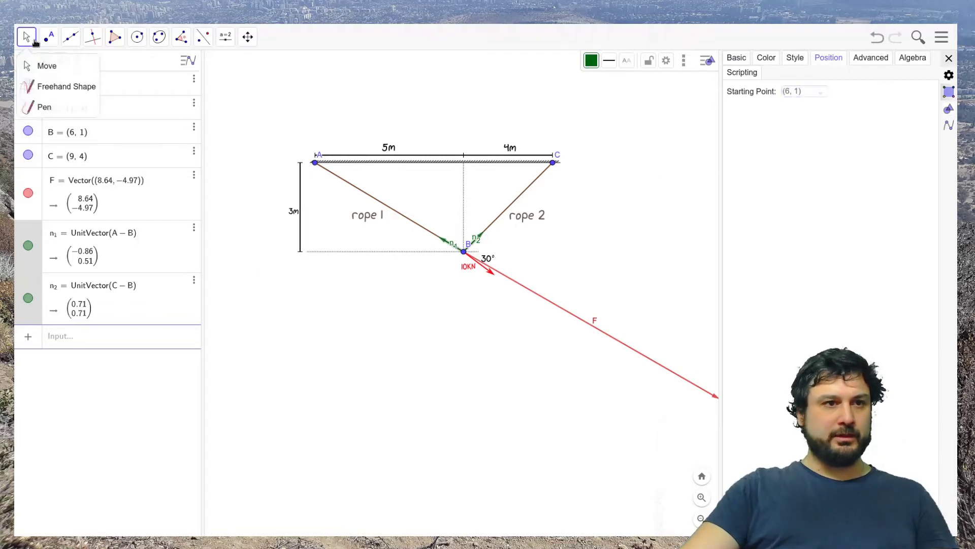
pyautogui.click(428, 107)
# Step: Fade the background rope picture pic1 to an opacity of 10 and close its properties
pyautogui.scroll(5, 481, 241)
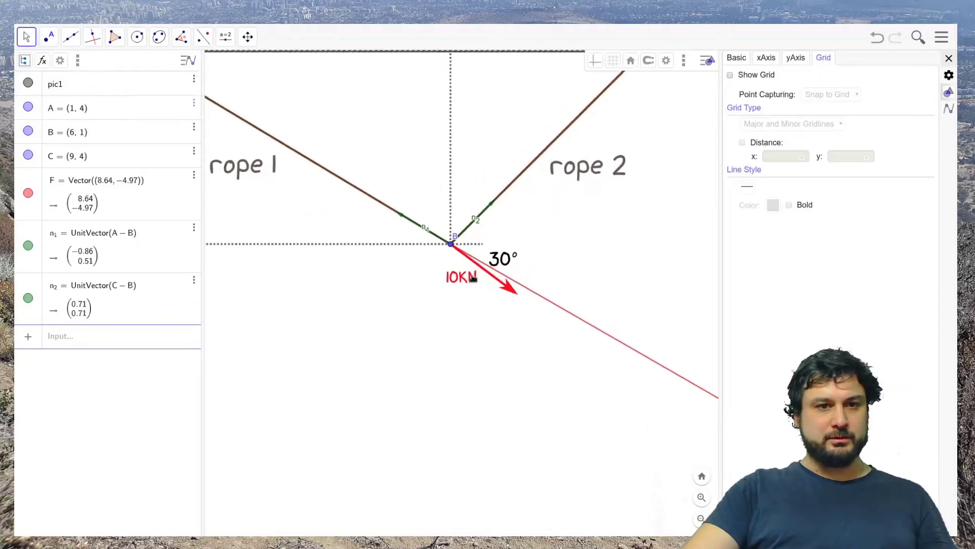
pyautogui.click(610, 155)
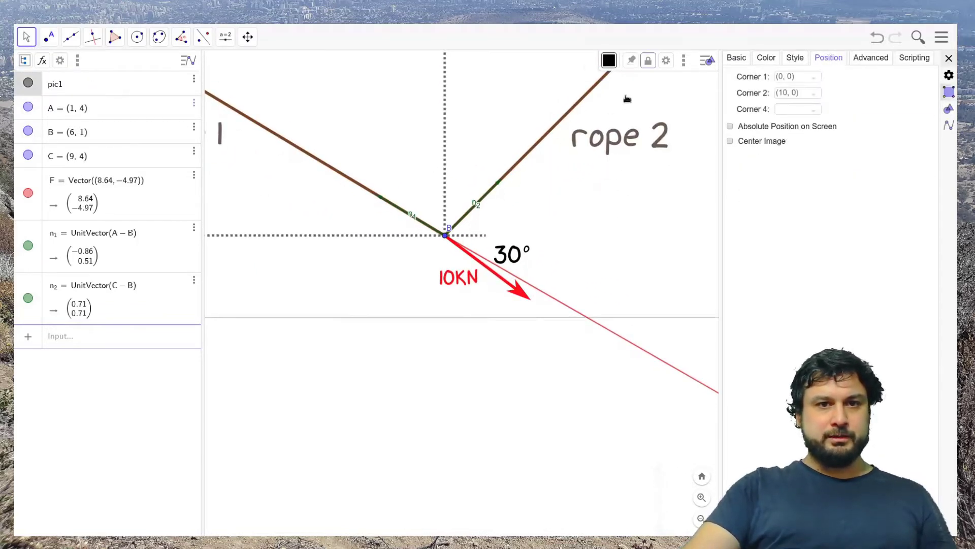
pyautogui.scroll(-5, 498, 234)
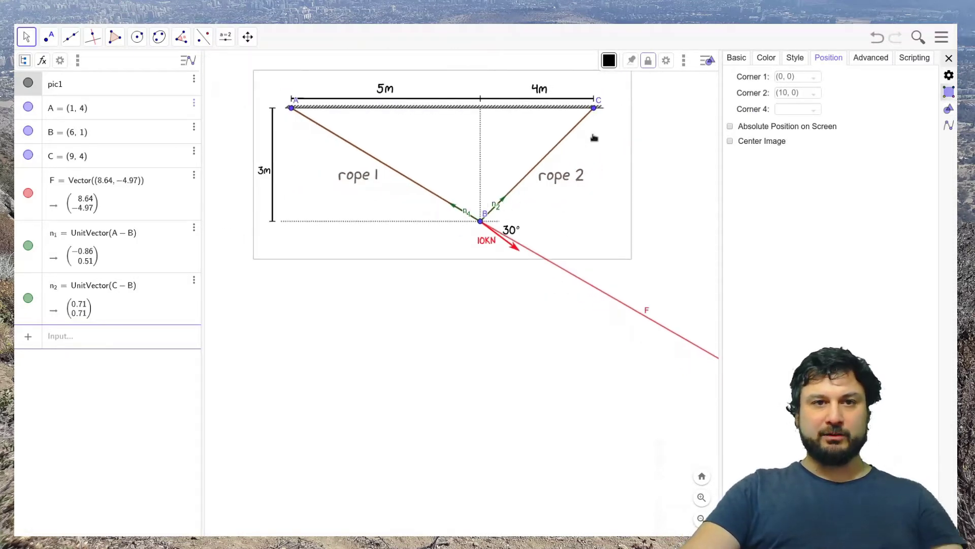
pyautogui.click(614, 65)
pyautogui.moveTo(647, 76); pyautogui.dragTo(620, 80)
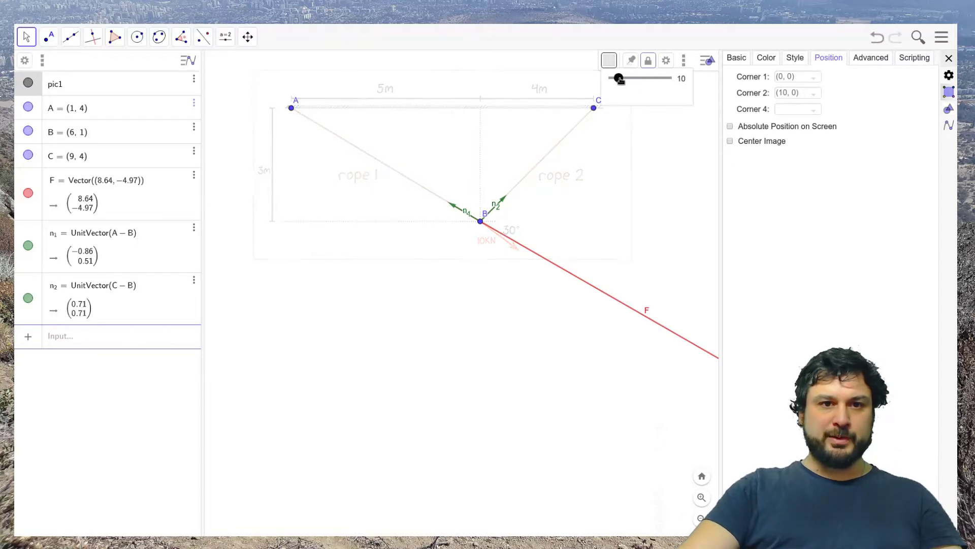
pyautogui.click(625, 196)
pyautogui.click(949, 58)
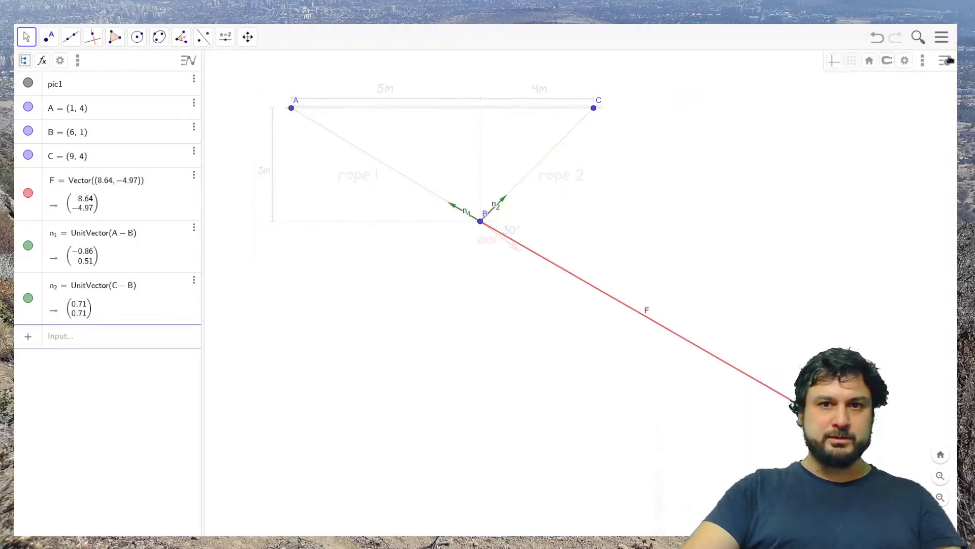
# Step: Create the rope 1 tension as a number T_1 = 10
pyautogui.scroll(4, 529, 203)
pyautogui.scroll(-3, 578, 208)
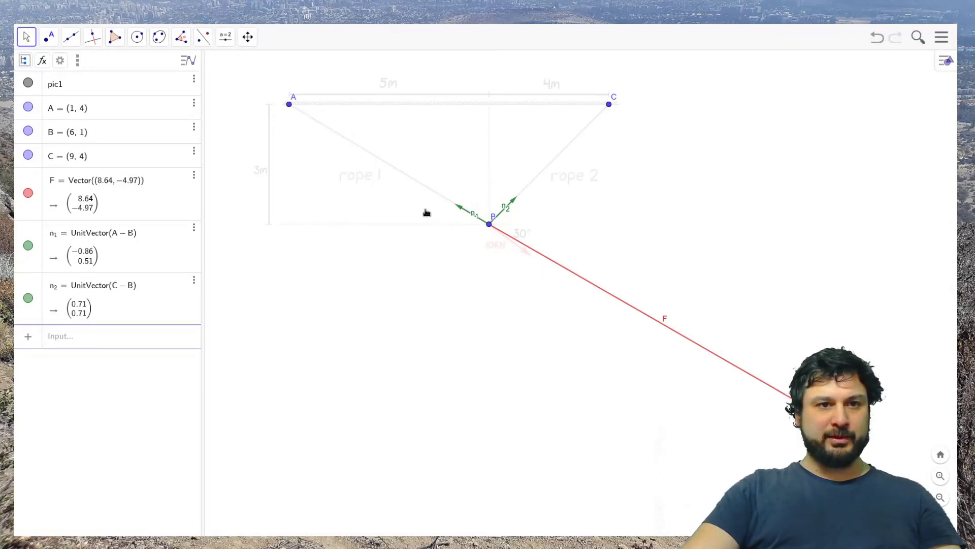
pyautogui.click(169, 338)
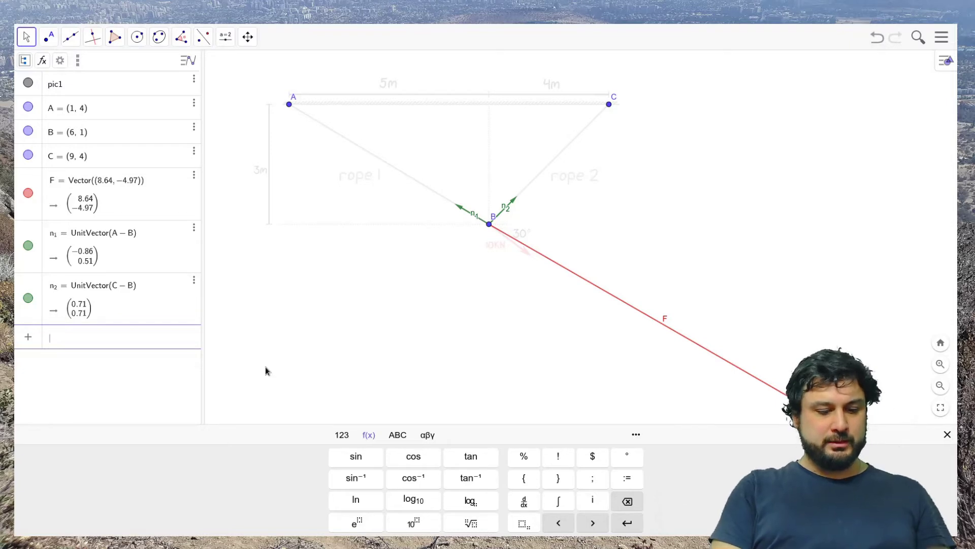
pyautogui.write('T_1 ')
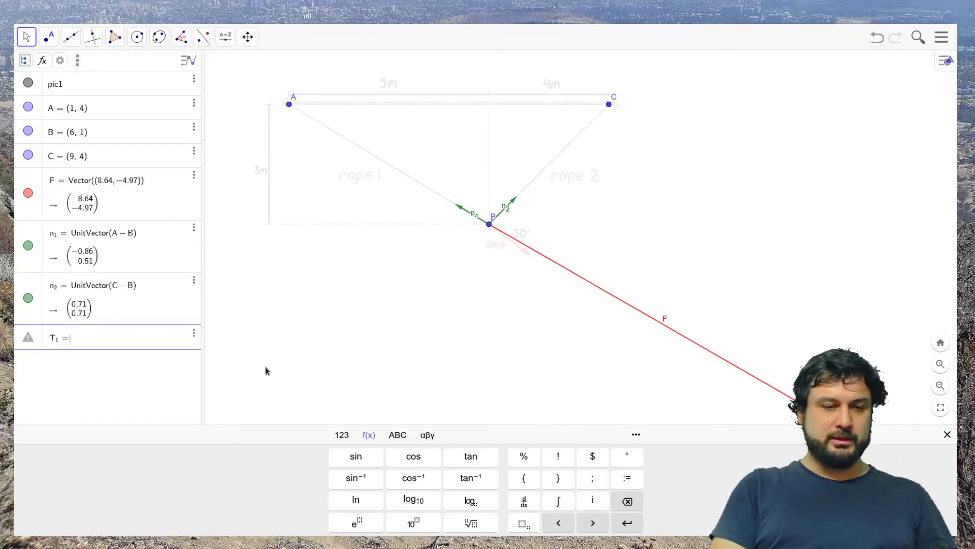
pyautogui.write('= 10')
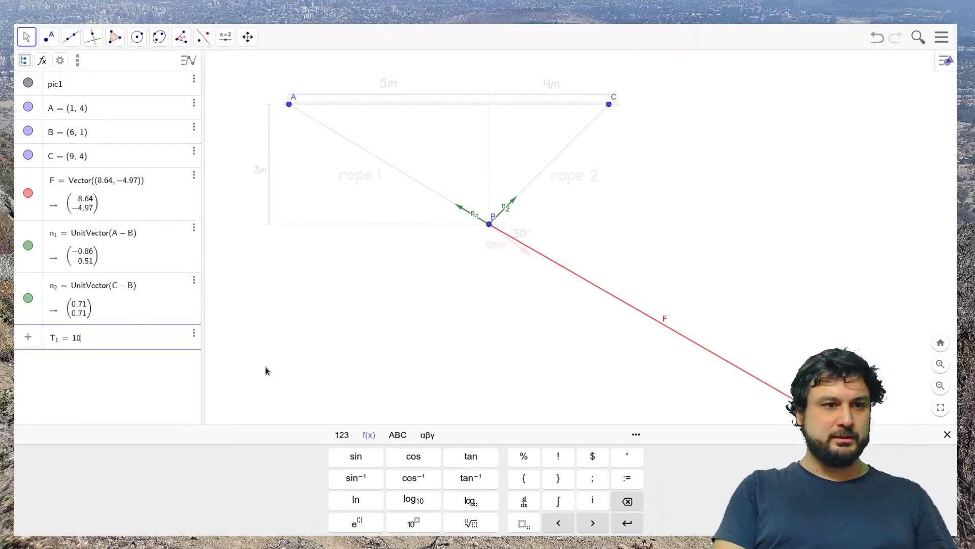
pyautogui.press('Return')
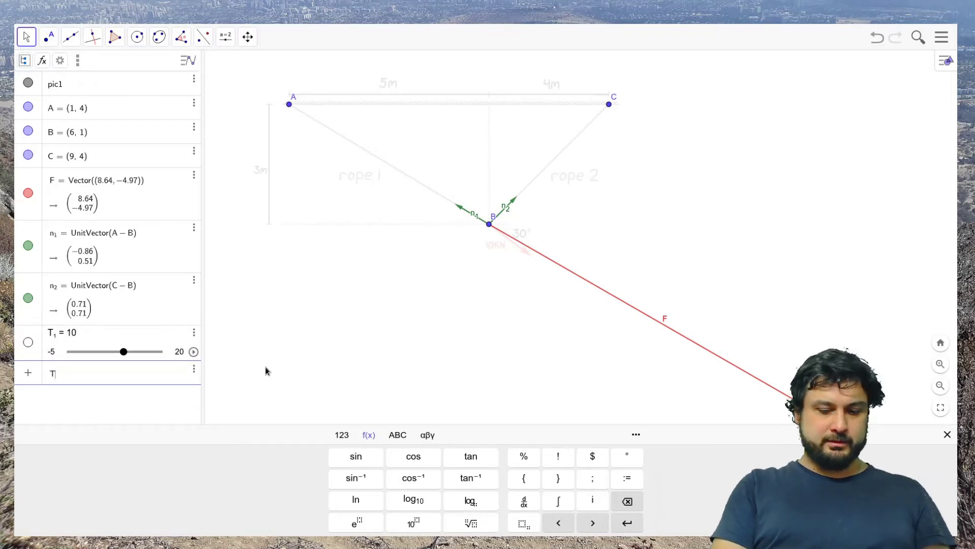
# Step: Create the rope 2 tension as a number T_2 = 8
pyautogui.write('T_2=')
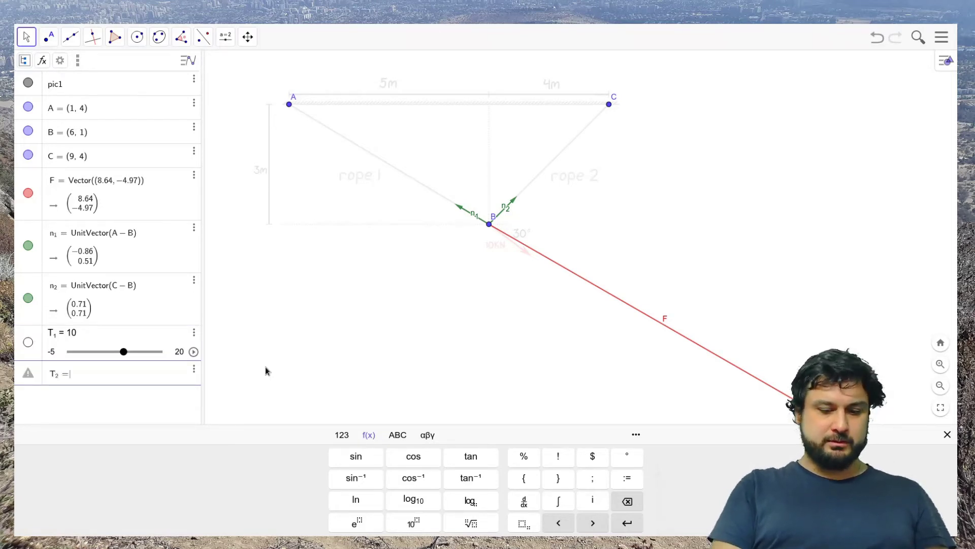
pyautogui.write('8')
pyautogui.press('Return')
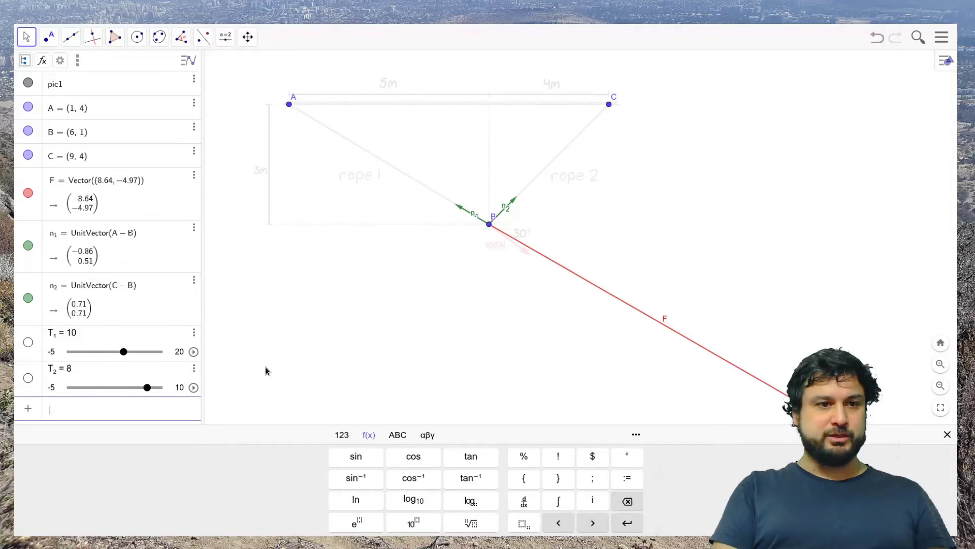
# Step: Define the rope 1 tension vector as t_1 = T_1 n_1
pyautogui.scroll(-1, 244, 337)
pyautogui.scroll(2, 258, 378)
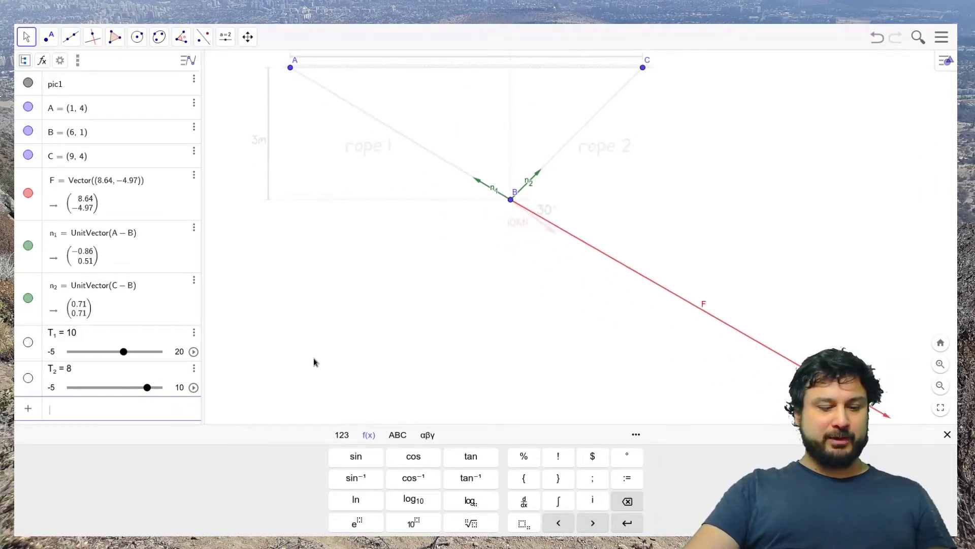
pyautogui.write('t_1')
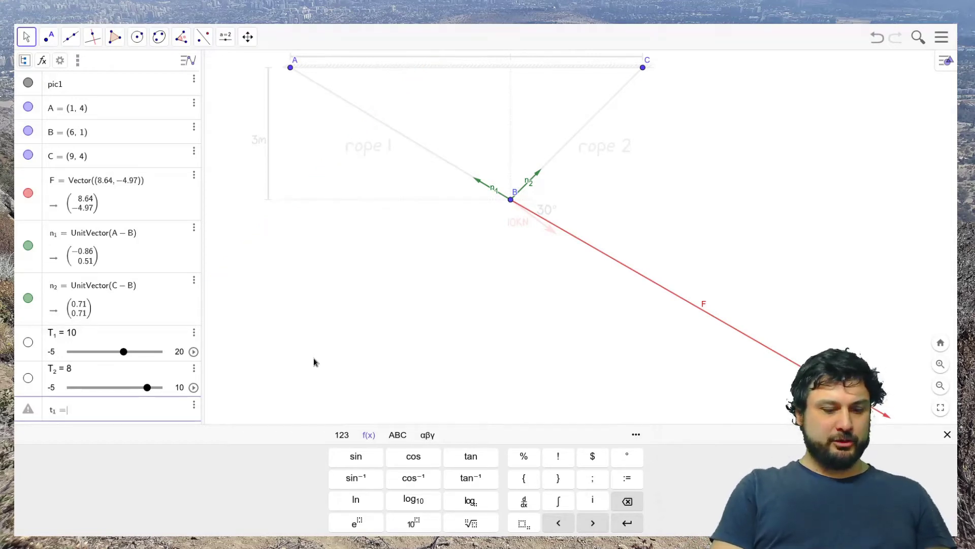
pyautogui.write('=T_1')
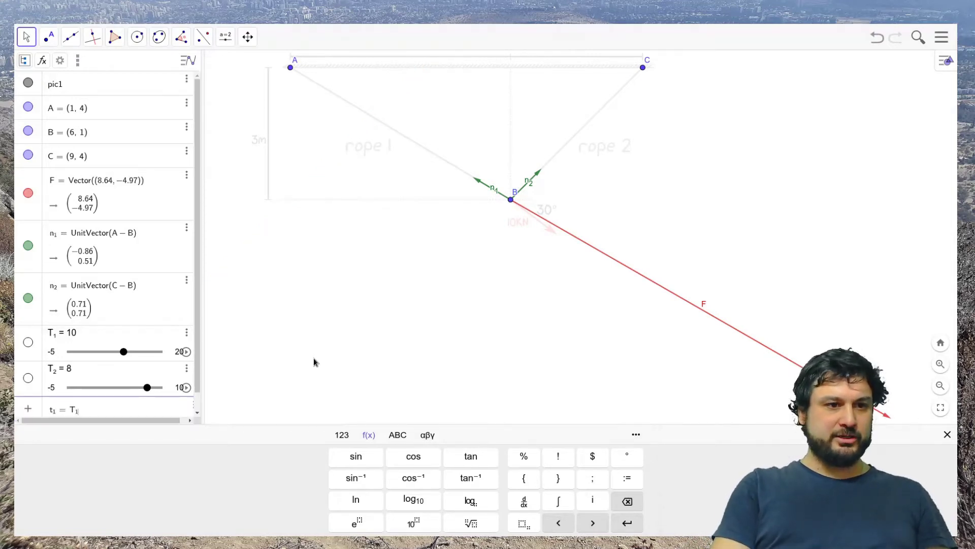
pyautogui.write('*n')
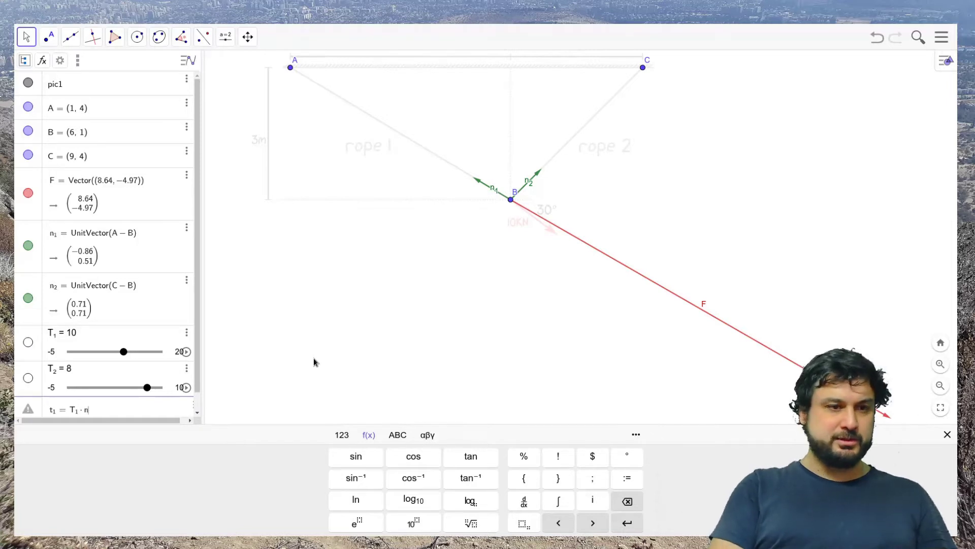
pyautogui.write('_1')
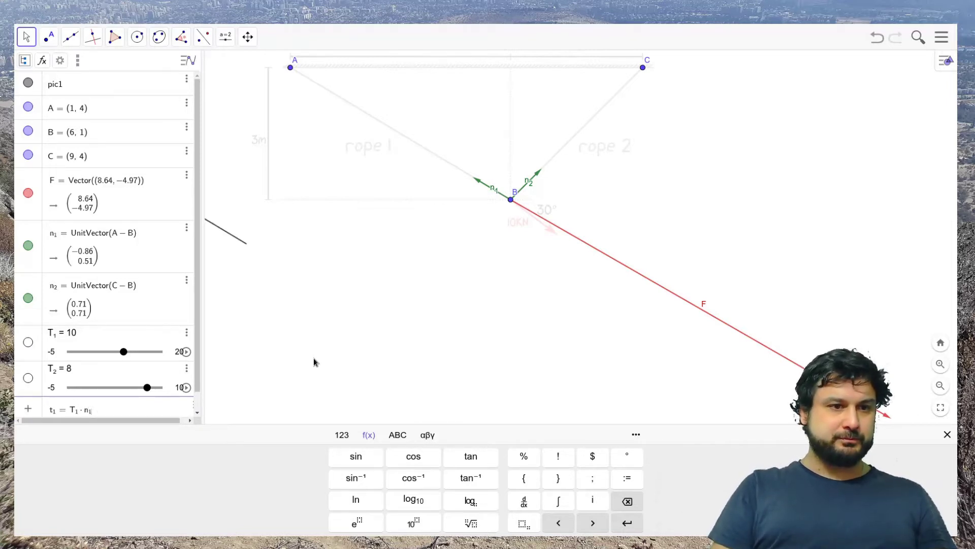
pyautogui.press('Return')
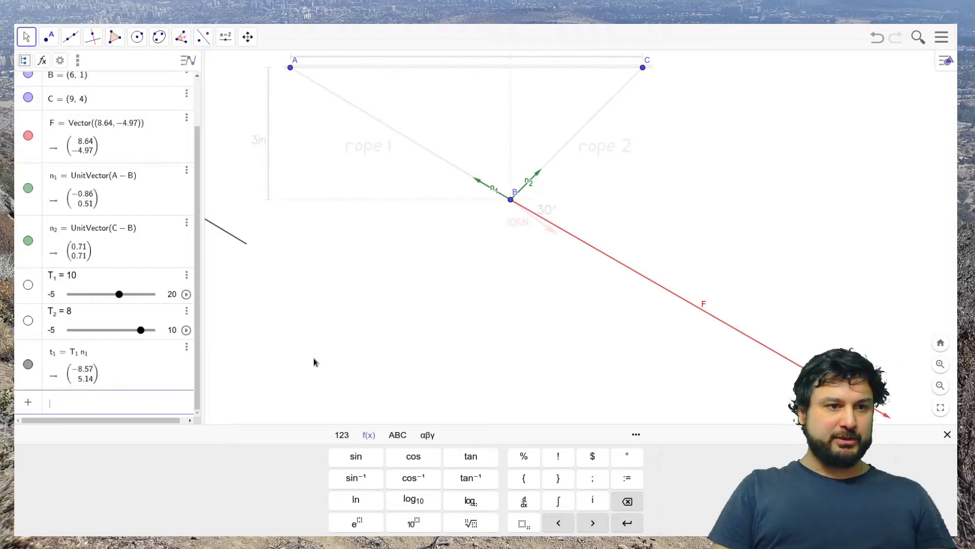
# Step: Define the rope 2 tension vector as t_2 = T_2 n_2
pyautogui.write('t_2')
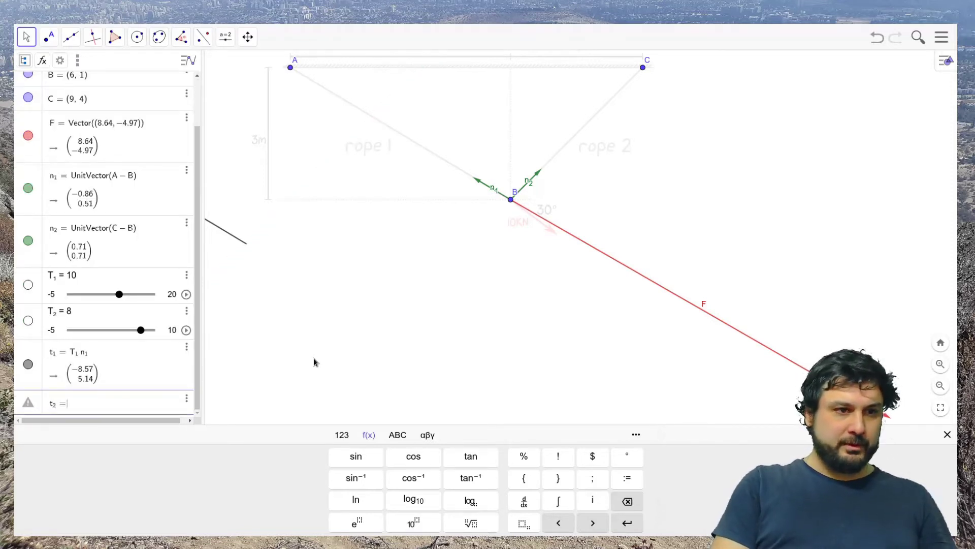
pyautogui.write('=T_2')
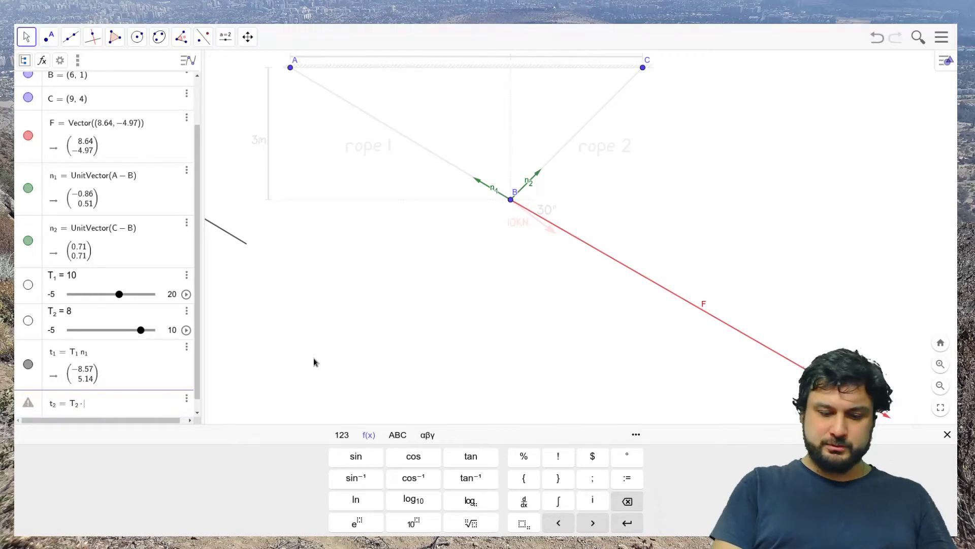
pyautogui.write('*n_2')
pyautogui.press('Return')
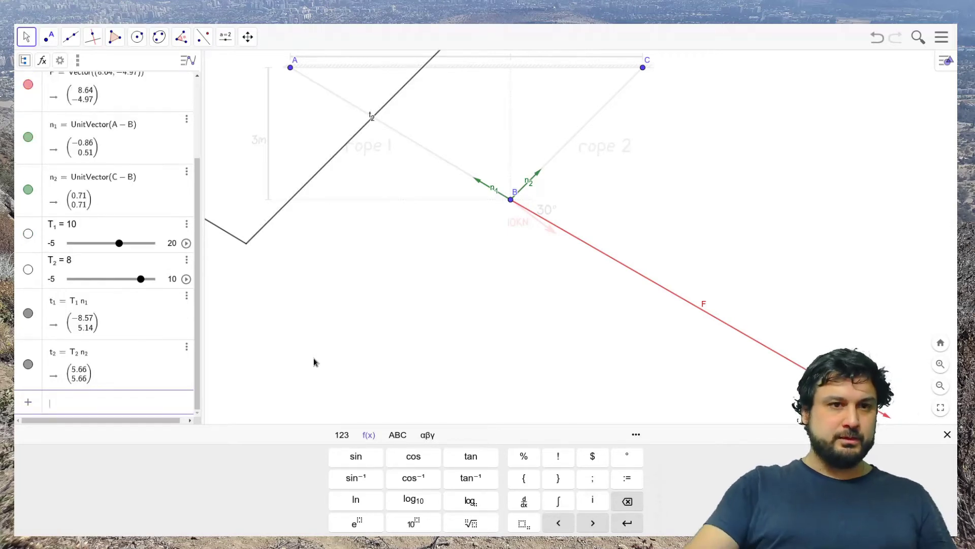
# Step: Select both tension vectors t_1 and t_2 and colour them blue
pyautogui.scroll(-1, 287, 331)
pyautogui.click(254, 260)
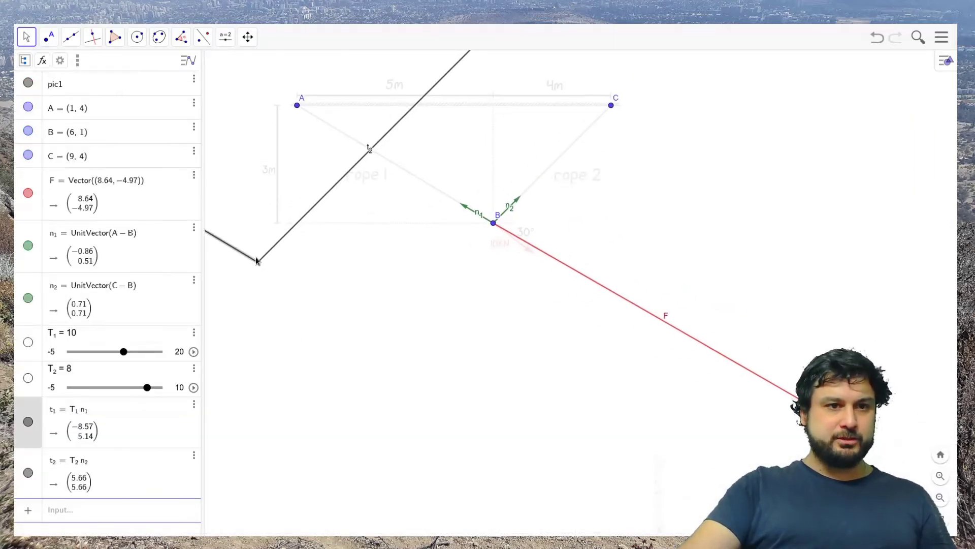
pyautogui.click(265, 259)
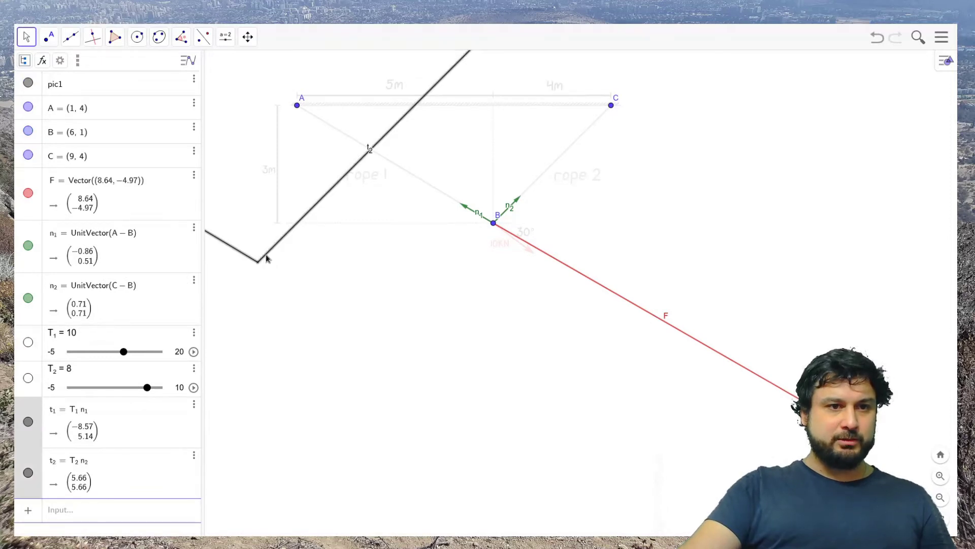
pyautogui.click(944, 61)
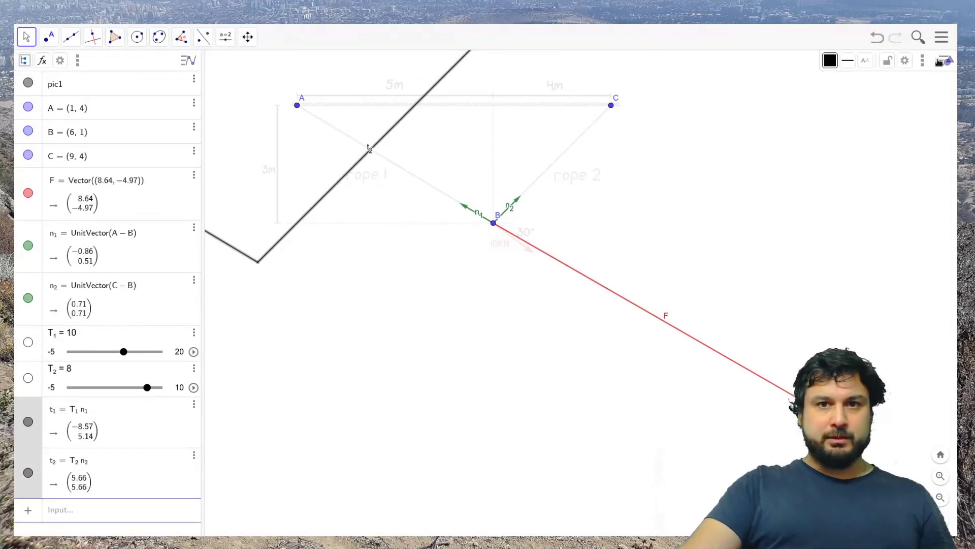
pyautogui.click(833, 65)
pyautogui.click(851, 80)
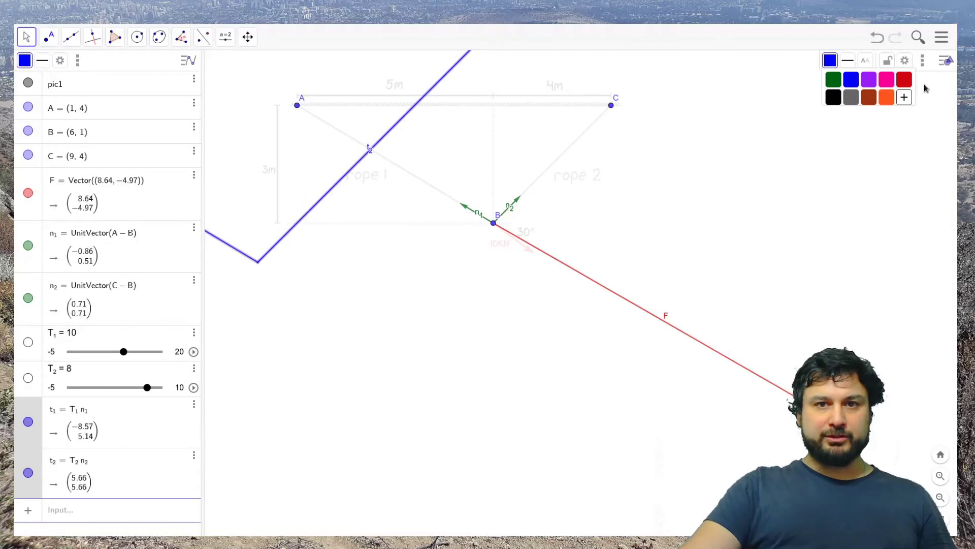
# Step: Set the starting point of both t_1 and t_2 to (6, 1), then close the properties and deselect everything
pyautogui.click(904, 61)
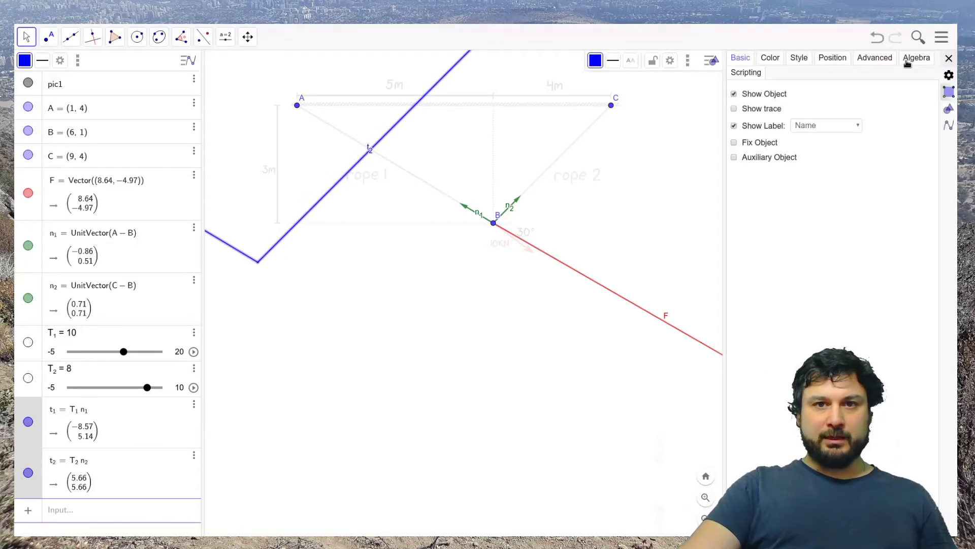
pyautogui.click(836, 58)
pyautogui.click(824, 91)
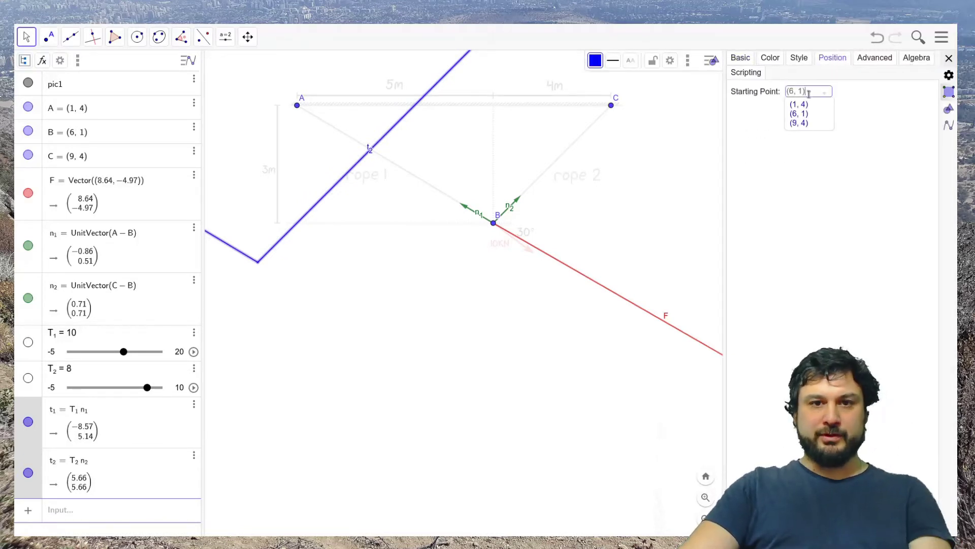
pyautogui.click(797, 111)
pyautogui.click(646, 202)
pyautogui.click(948, 57)
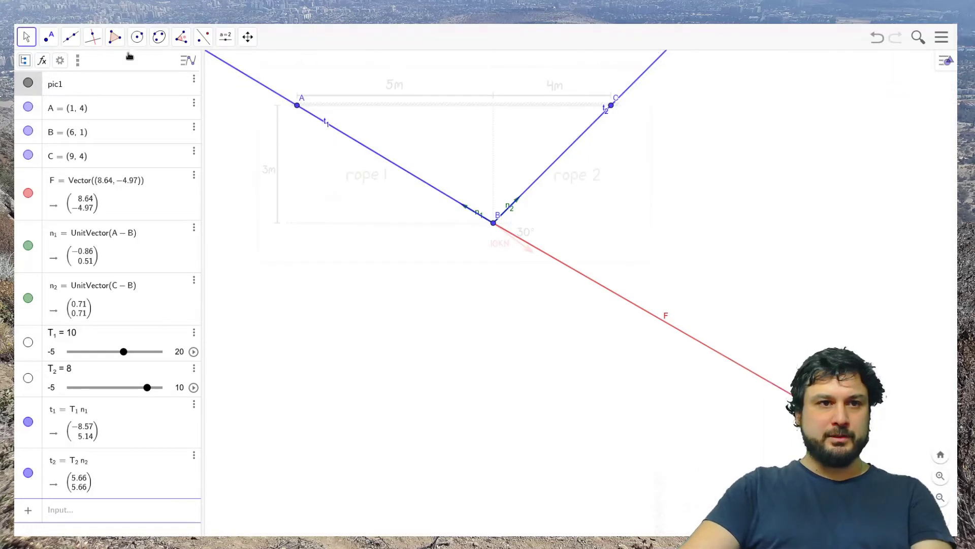
pyautogui.click(27, 40)
# Step: Hide the unit vectors n_1 and n_2 and move the labels of t_1 and t_2 clear of their arrows
pyautogui.scroll(-5, 458, 322)
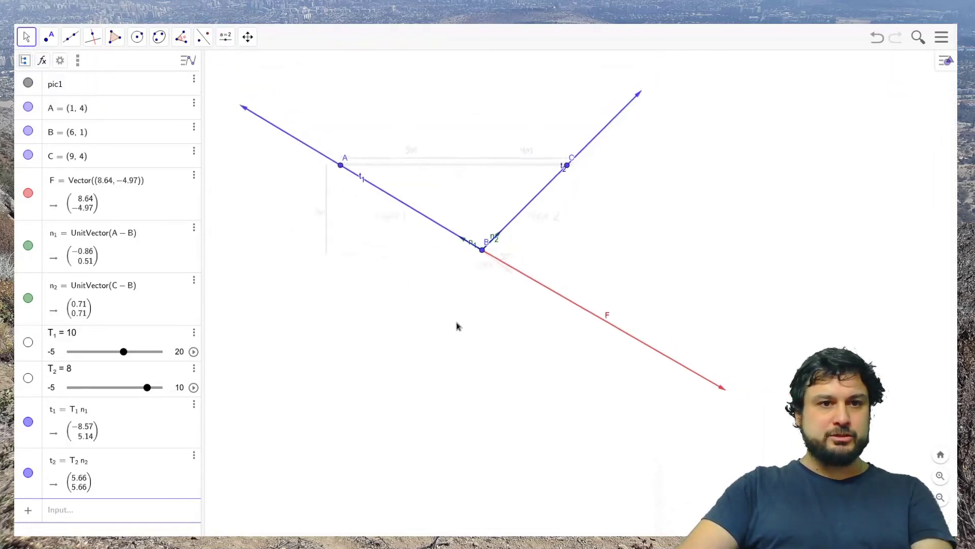
pyautogui.scroll(1, 471, 334)
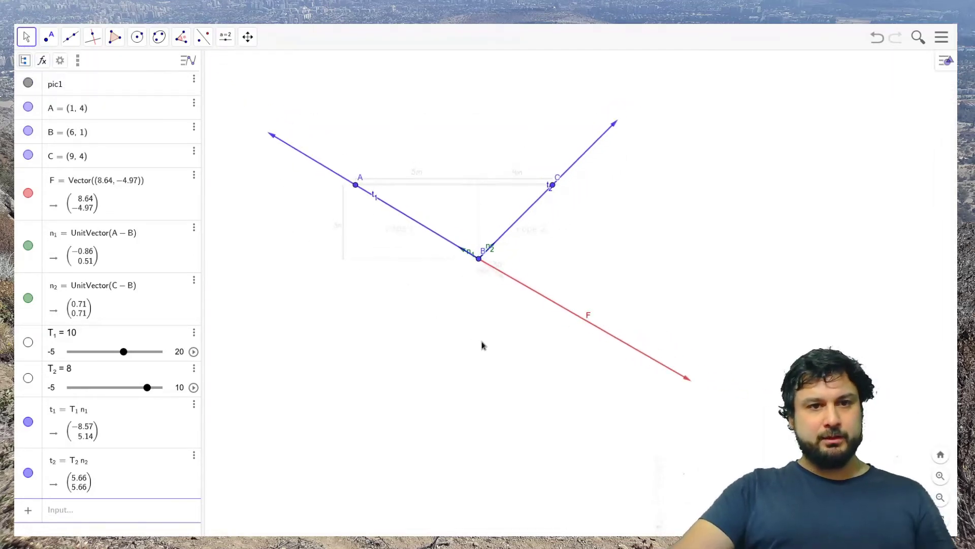
pyautogui.scroll(-2, 481, 344)
pyautogui.click(28, 298)
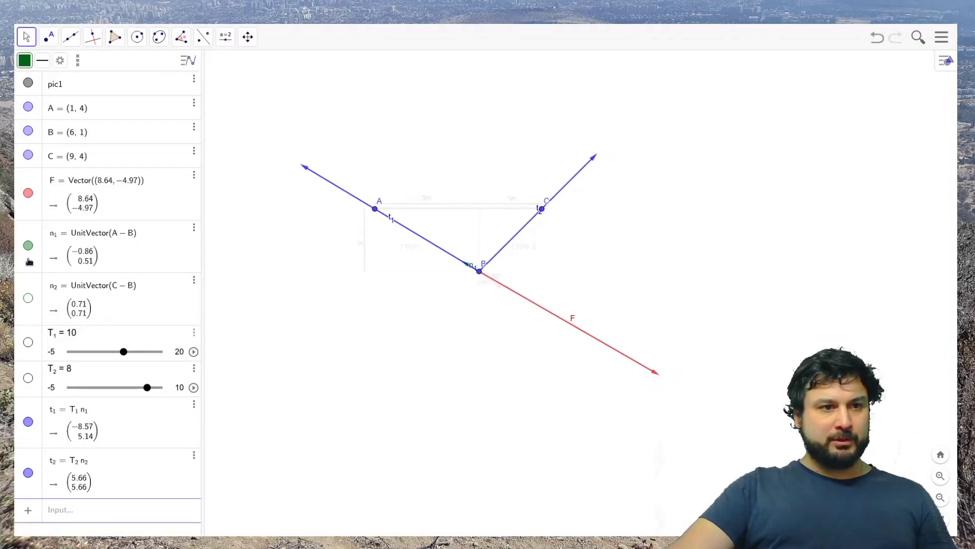
pyautogui.click(28, 245)
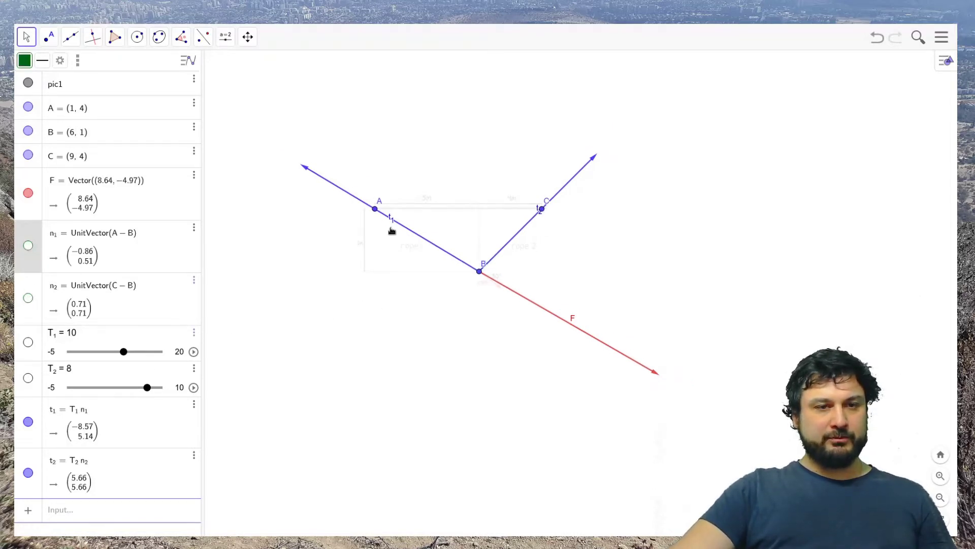
pyautogui.moveTo(391, 222); pyautogui.dragTo(320, 215)
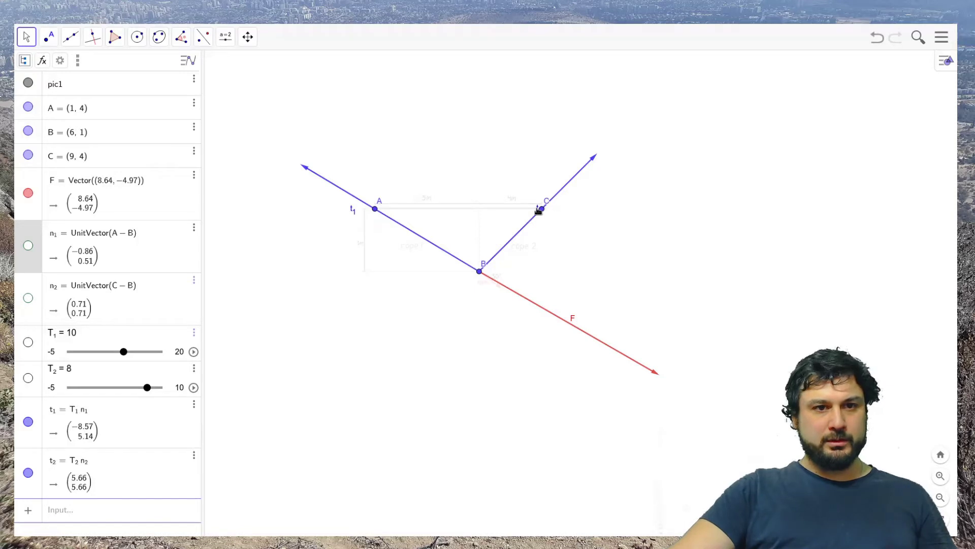
pyautogui.moveTo(540, 209); pyautogui.dragTo(573, 224)
# Step: Hide points A and C, keep B shown, and move B's label to just below and left of its point
pyautogui.click(28, 106)
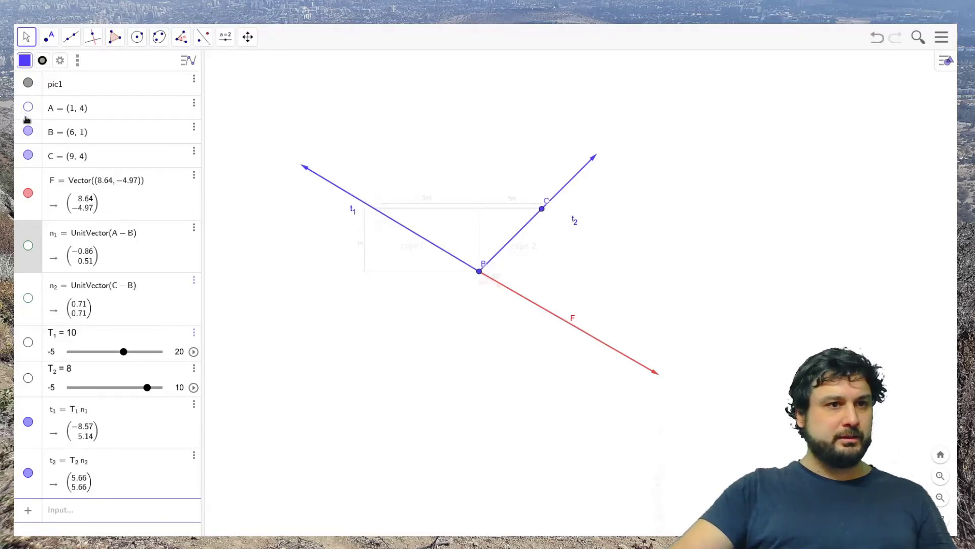
pyautogui.click(28, 130)
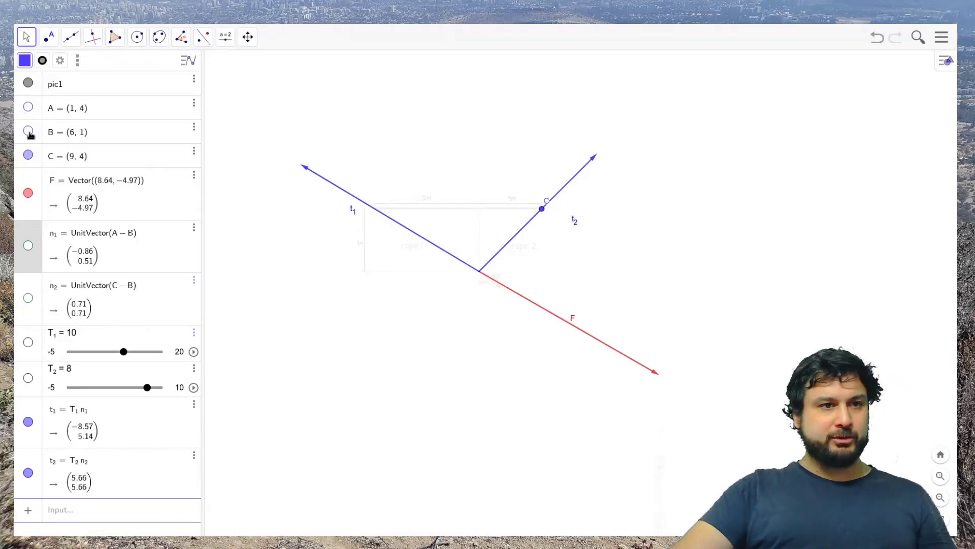
pyautogui.click(29, 132)
pyautogui.click(28, 154)
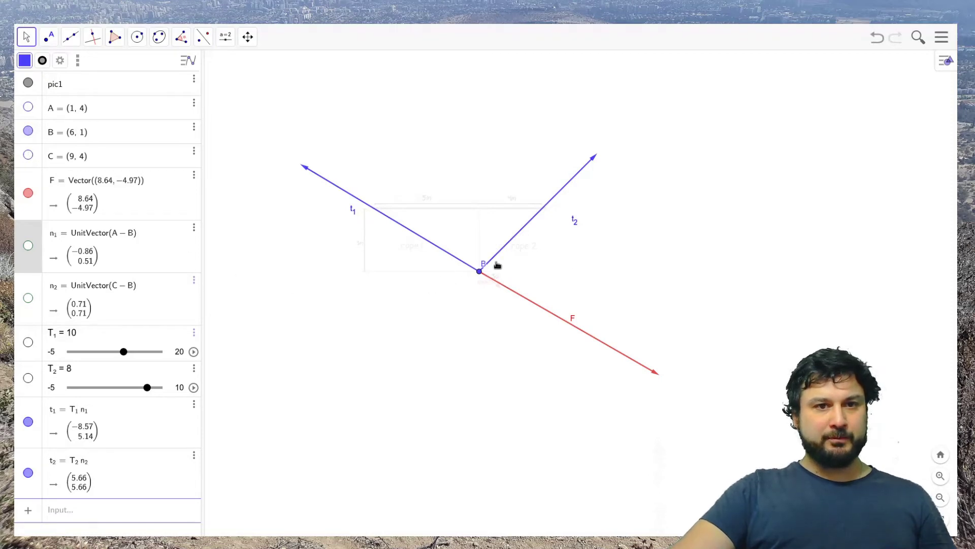
pyautogui.moveTo(497, 264); pyautogui.dragTo(480, 279)
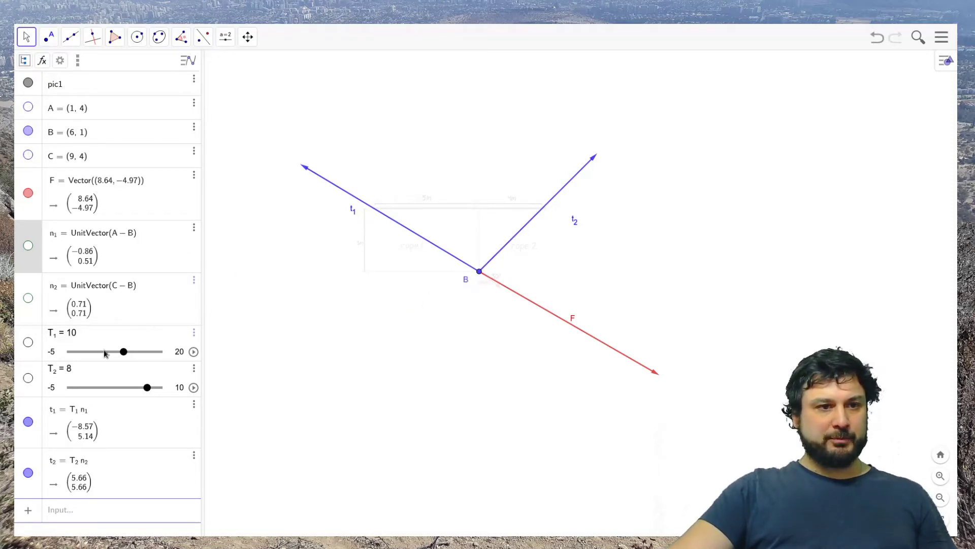
# Step: Adjust the tension sliders to T_1 = 10.4 and T_2 = 7.8 and clear the selection
pyautogui.moveTo(121, 354)
pyautogui.mouseDown()
pyautogui.moveTo(133, 354)
pyautogui.moveTo(101, 353)
pyautogui.moveTo(125, 353)
pyautogui.mouseUp()
pyautogui.moveTo(146, 388)
pyautogui.mouseDown()
pyautogui.moveTo(119, 387)
pyautogui.moveTo(148, 388)
pyautogui.mouseUp()
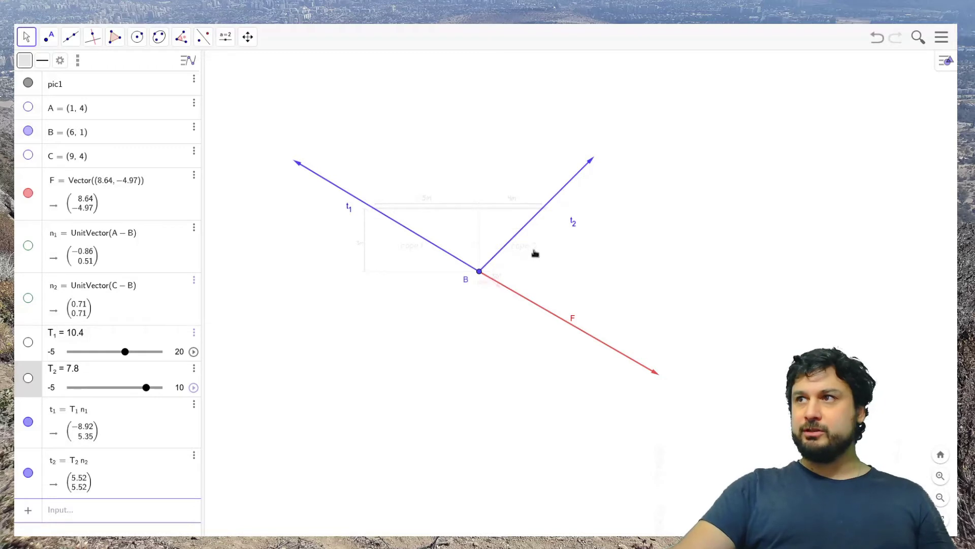
pyautogui.click(542, 410)
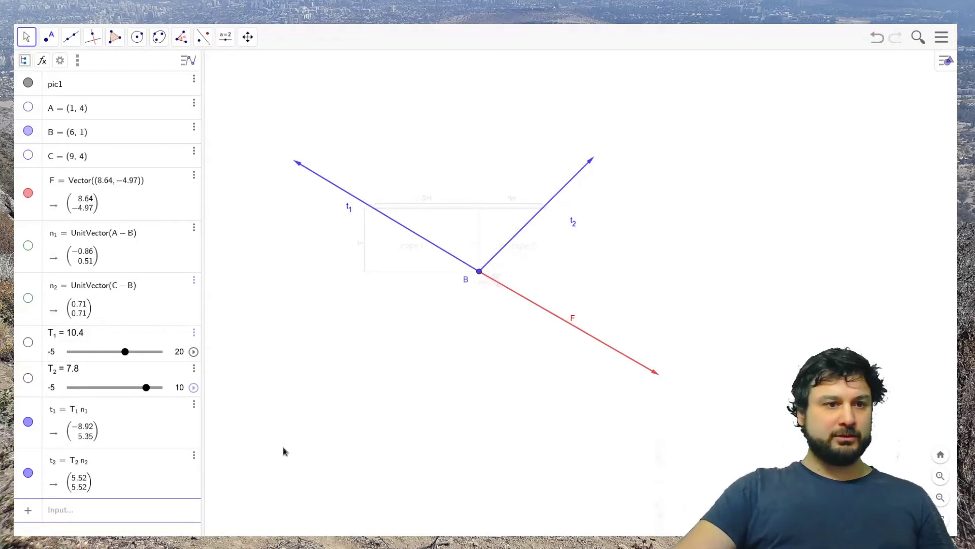
# Step: Define the resultant of the three forces as R = t_1 + t_2 + F
pyautogui.click(153, 509)
pyautogui.write('R')
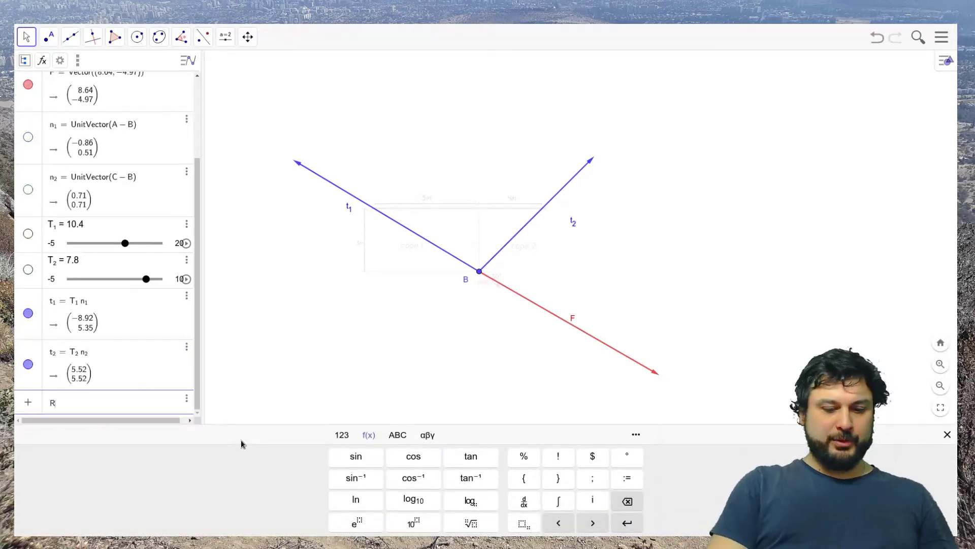
pyautogui.write('=')
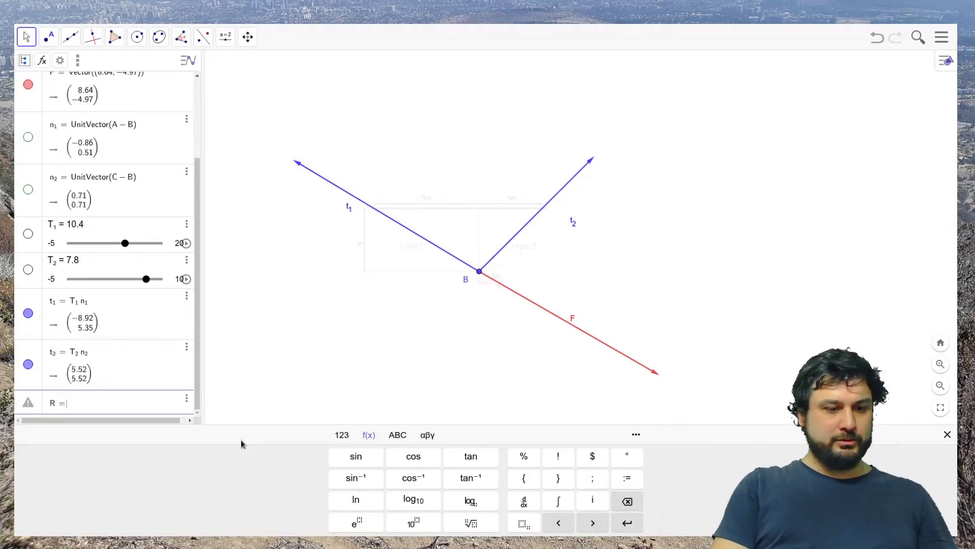
pyautogui.write('t_1')
pyautogui.write('+')
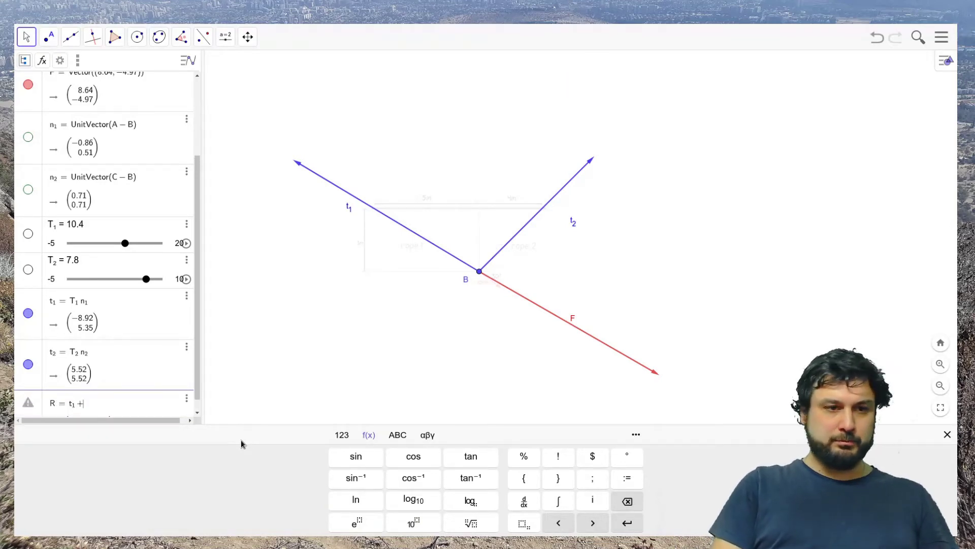
pyautogui.write('t_2')
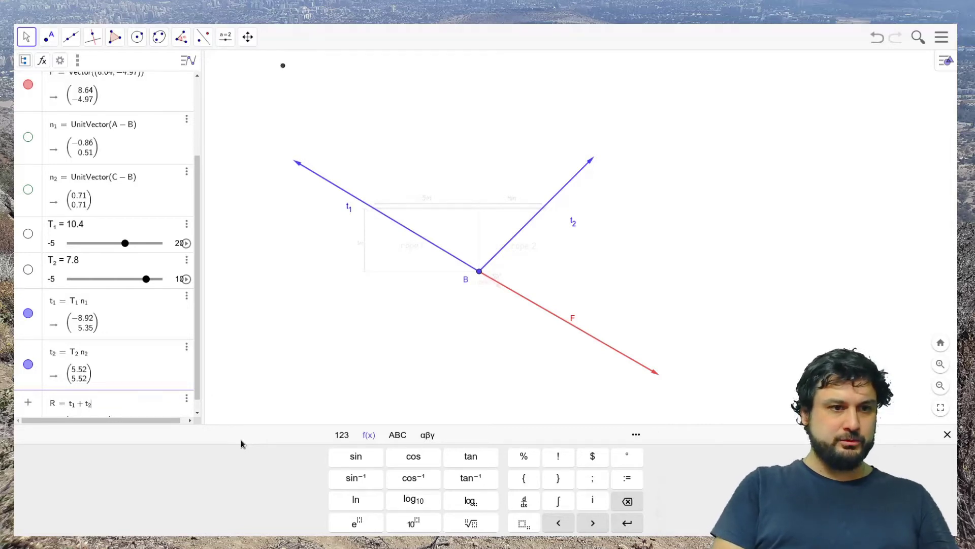
pyautogui.write('+F')
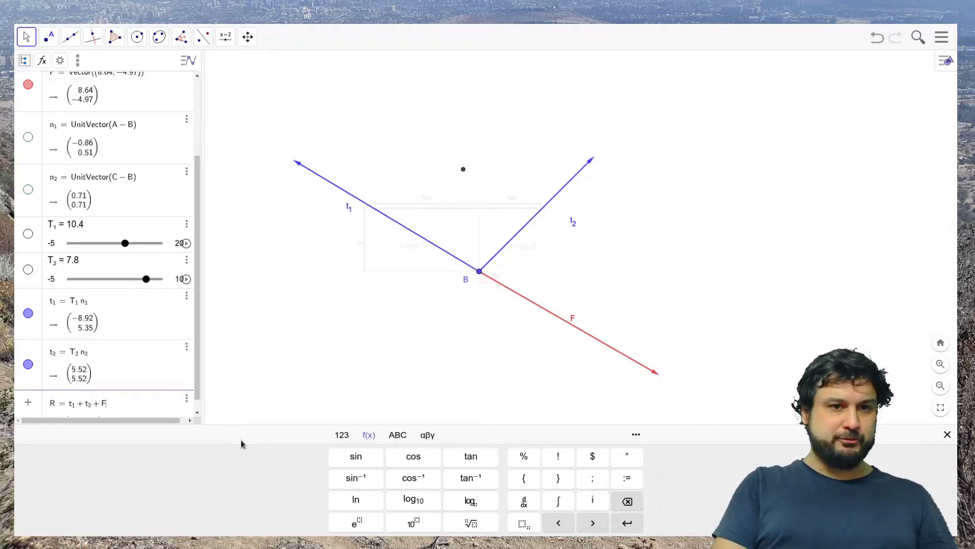
pyautogui.press('Return')
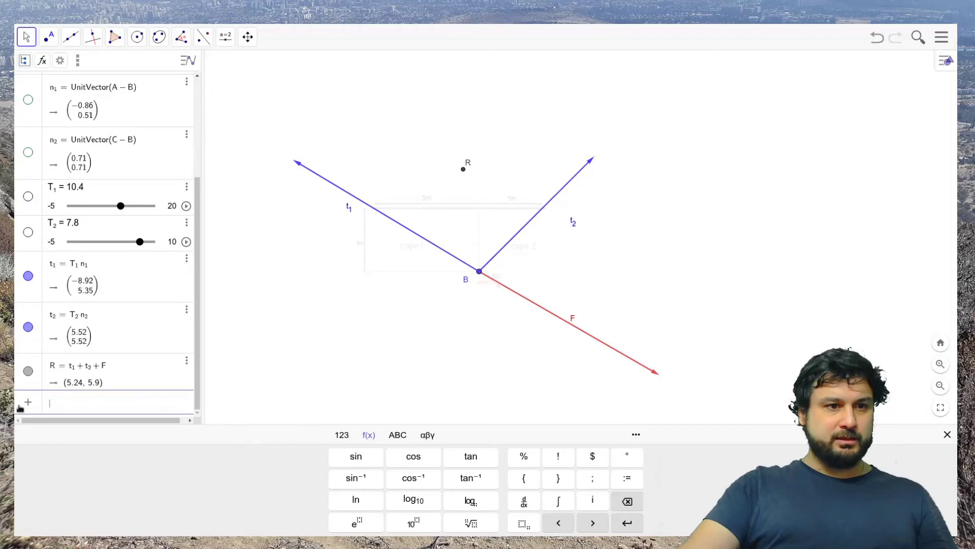
# Step: Try to redefine the resultant R as Vector(t_1 + t_2 + F) instead of a point
pyautogui.click(463, 171)
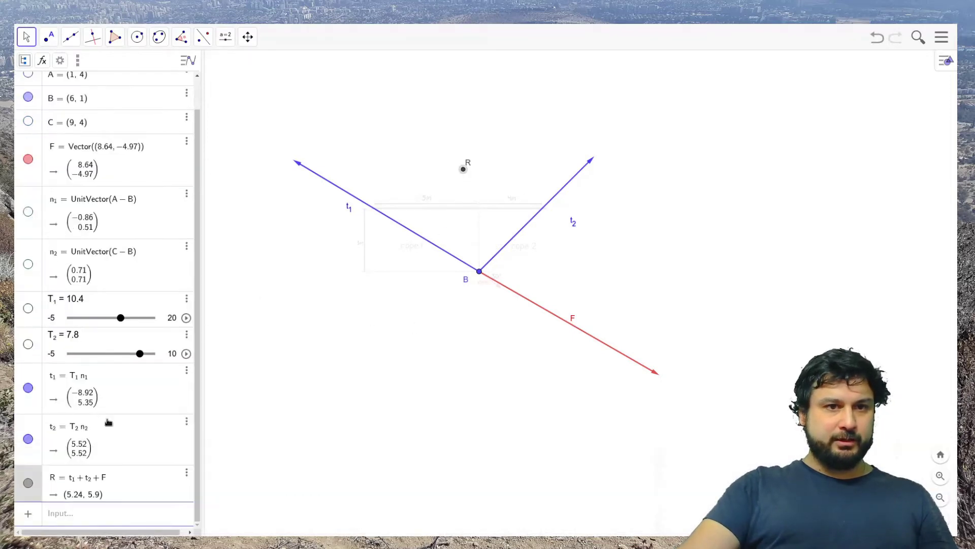
pyautogui.click(71, 482)
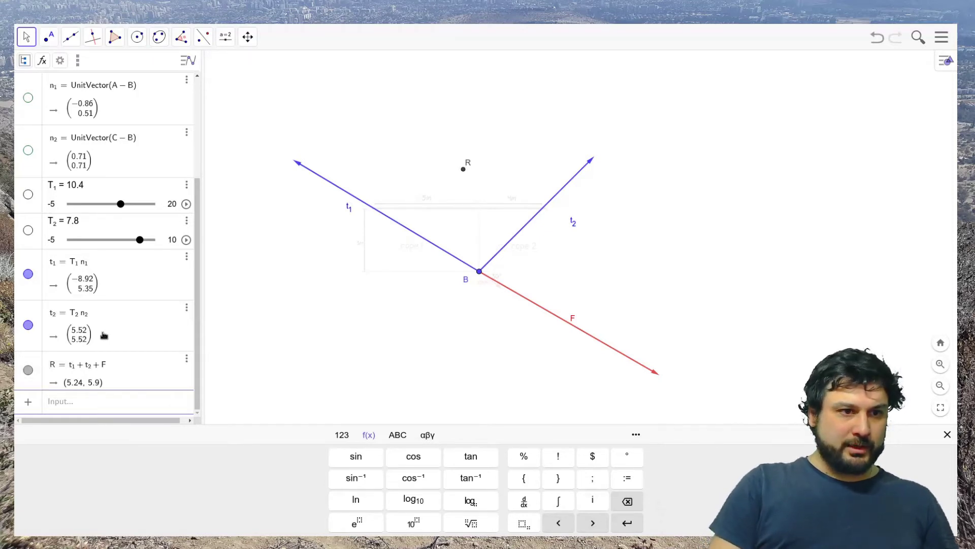
pyautogui.write('Vect')
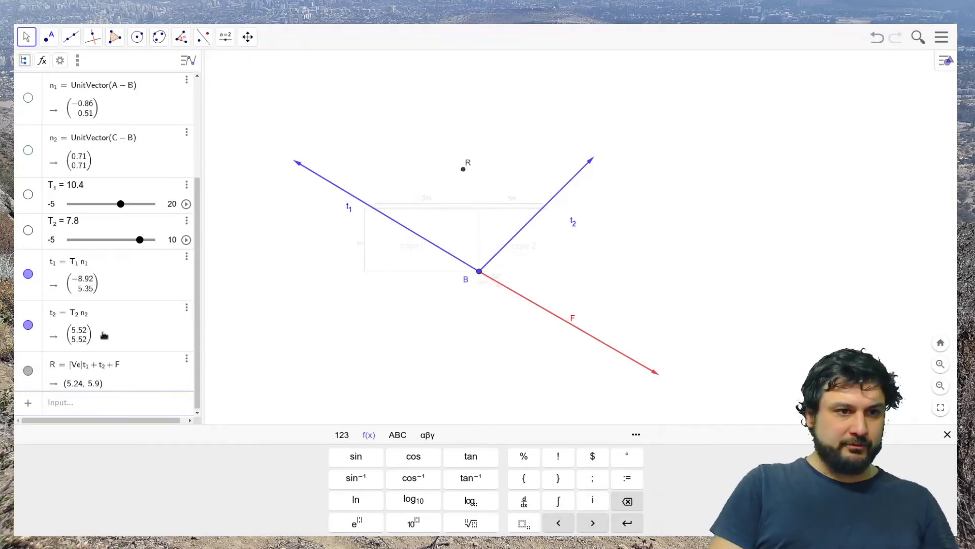
pyautogui.press('Return')
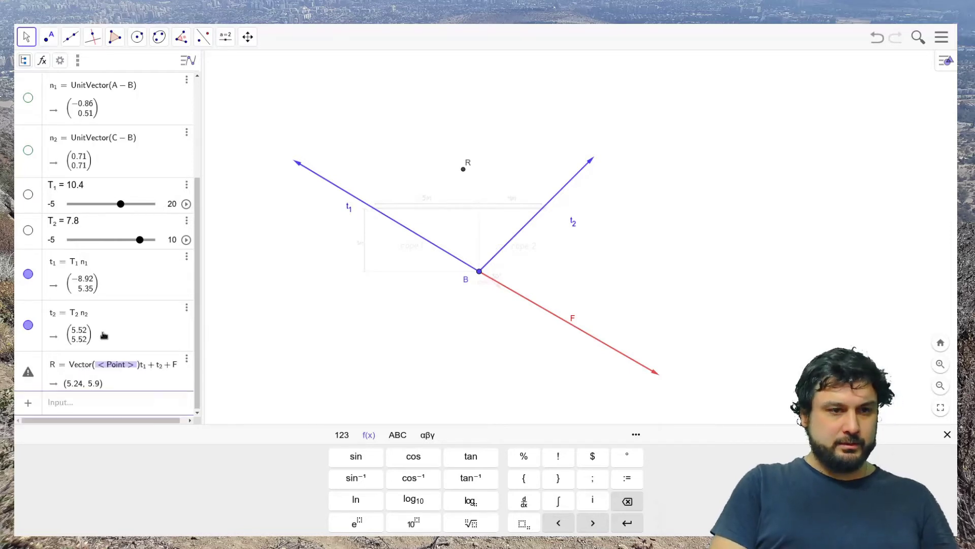
pyautogui.press('BackSpace')
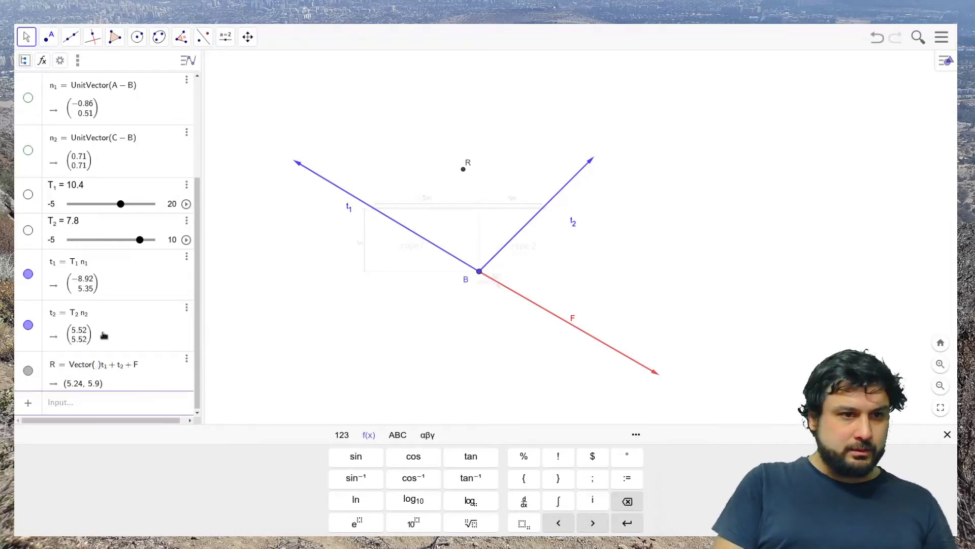
pyautogui.hotkey('shift', 'End')
pyautogui.hotkey('ctrl', 'c')
pyautogui.press('BackSpace')
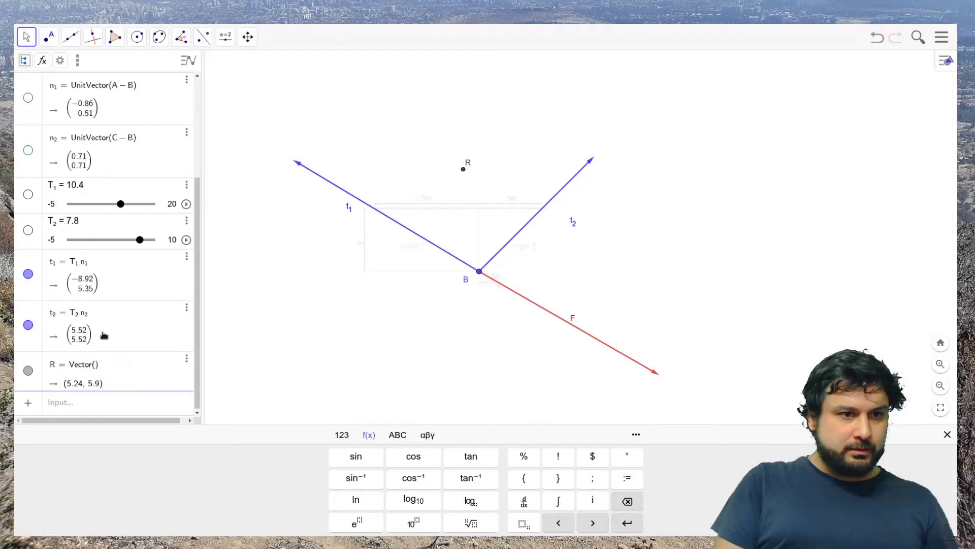
pyautogui.hotkey('ctrl', 'v')
pyautogui.press('Return')
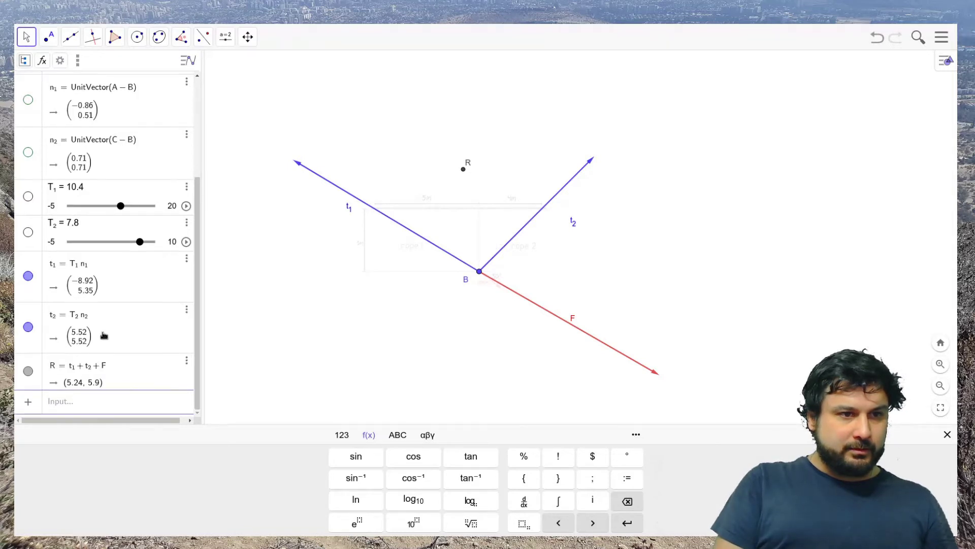
# Step: Delete the resultant point R and begin a new algebra entry
pyautogui.click(185, 362)
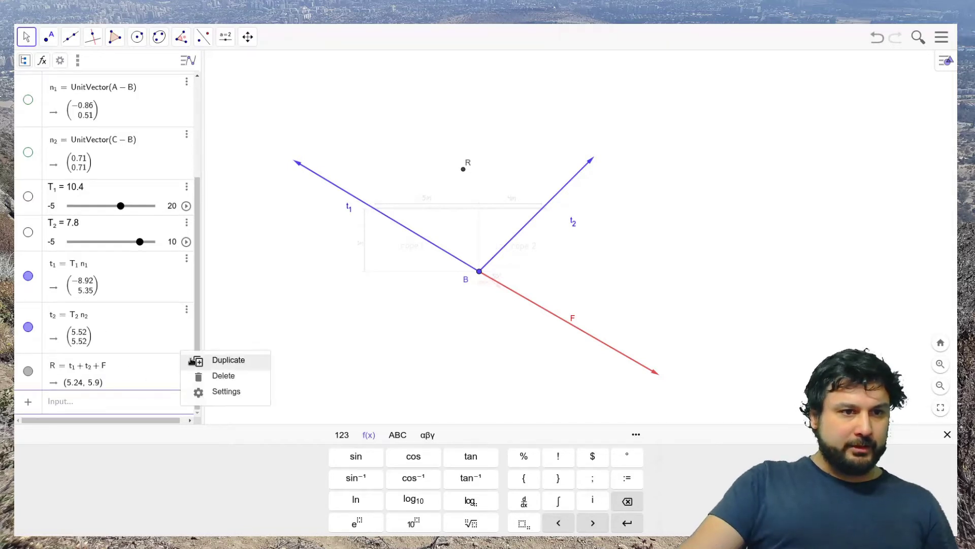
pyautogui.click(206, 375)
pyautogui.click(141, 401)
pyautogui.write('R ')
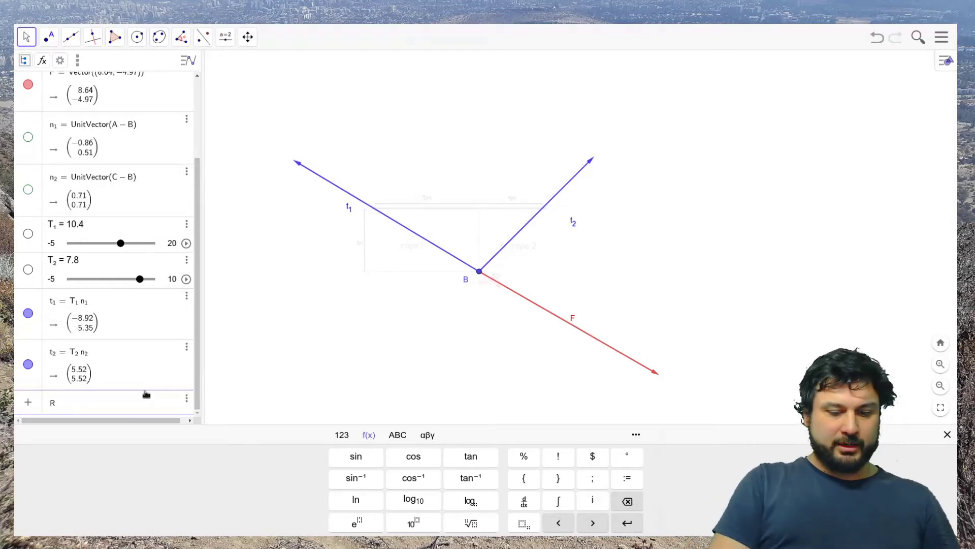
pyautogui.write('= Vec')
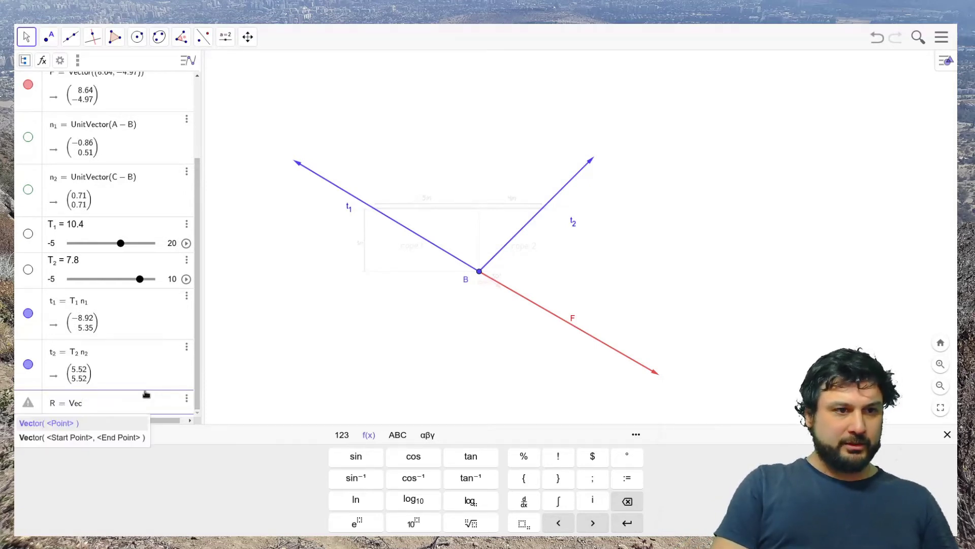
pyautogui.press('BackSpace')
pyautogui.press('BackSpace')
pyautogui.press('BackSpace')
pyautogui.press('BackSpace')
pyautogui.press('BackSpace')
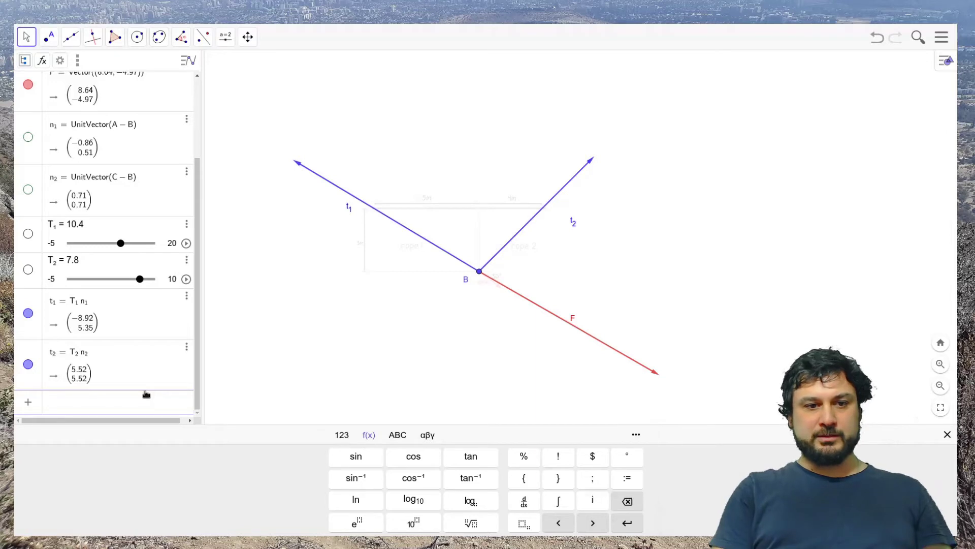
# Step: Define the resultant as a vector with the lowercase name, r = t_1 + t_2 + F
pyautogui.write('r=')
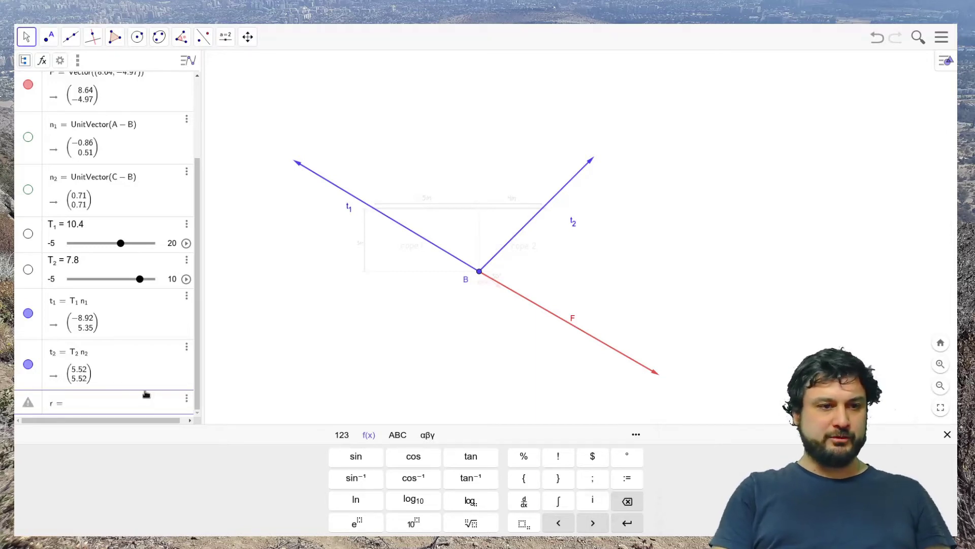
pyautogui.write('t_1+')
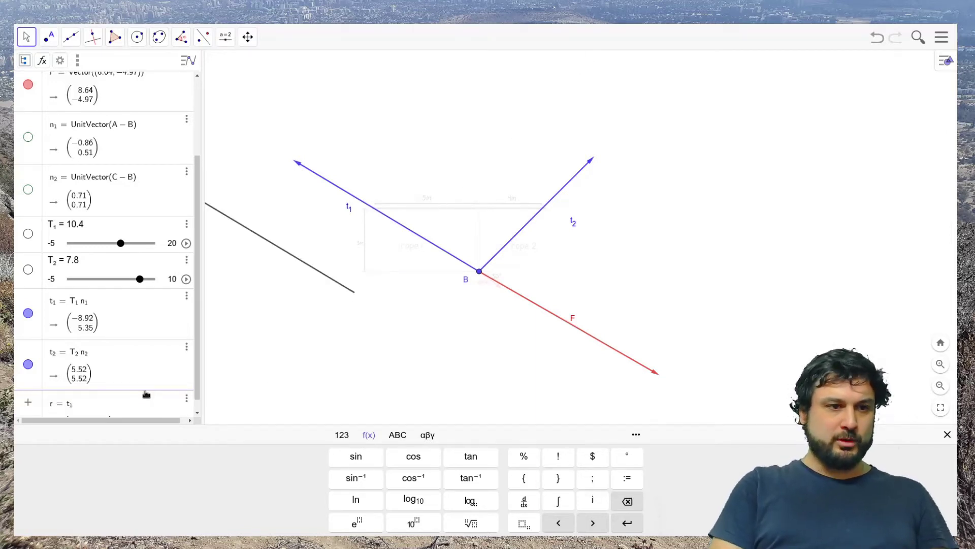
pyautogui.write('t_2+')
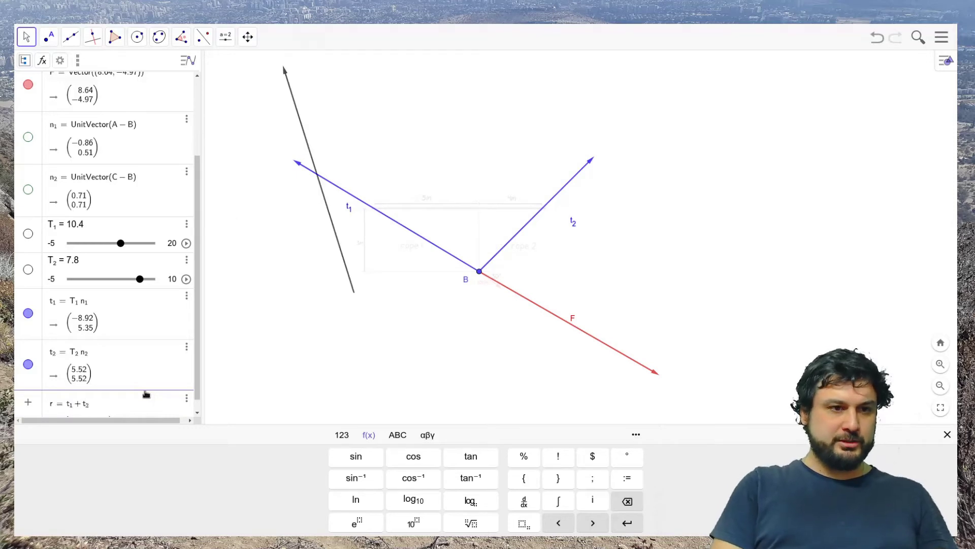
pyautogui.write('F')
pyautogui.press('Return')
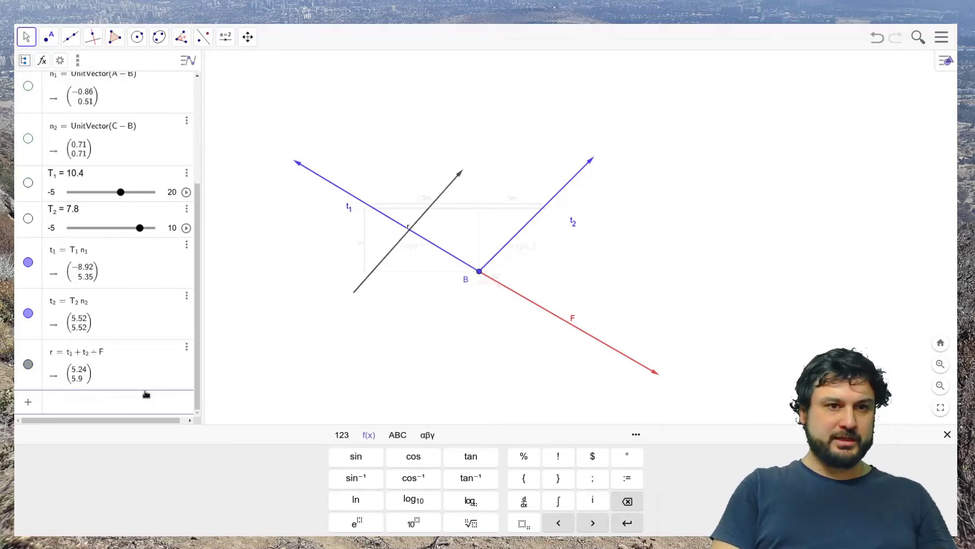
# Step: Select the resultant vector r and colour it orange
pyautogui.click(369, 272)
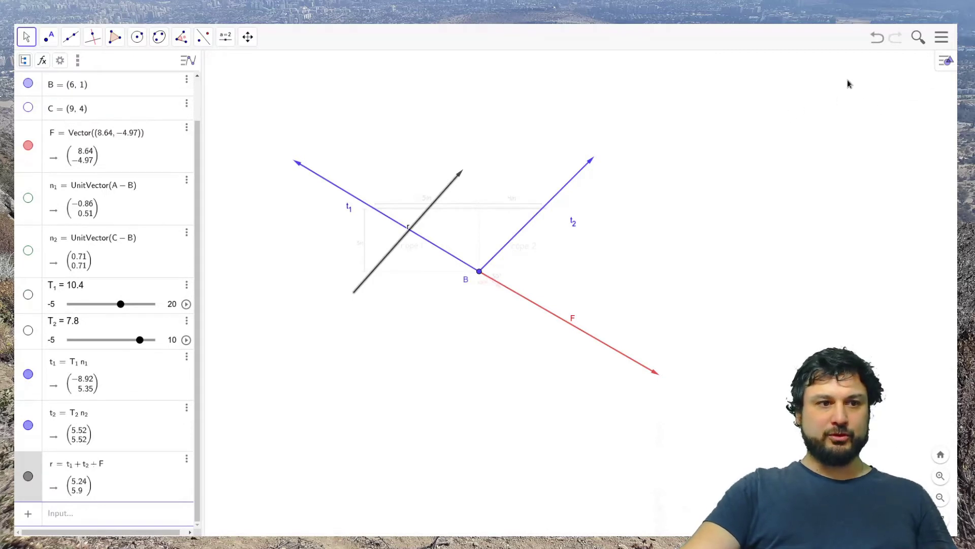
pyautogui.click(944, 61)
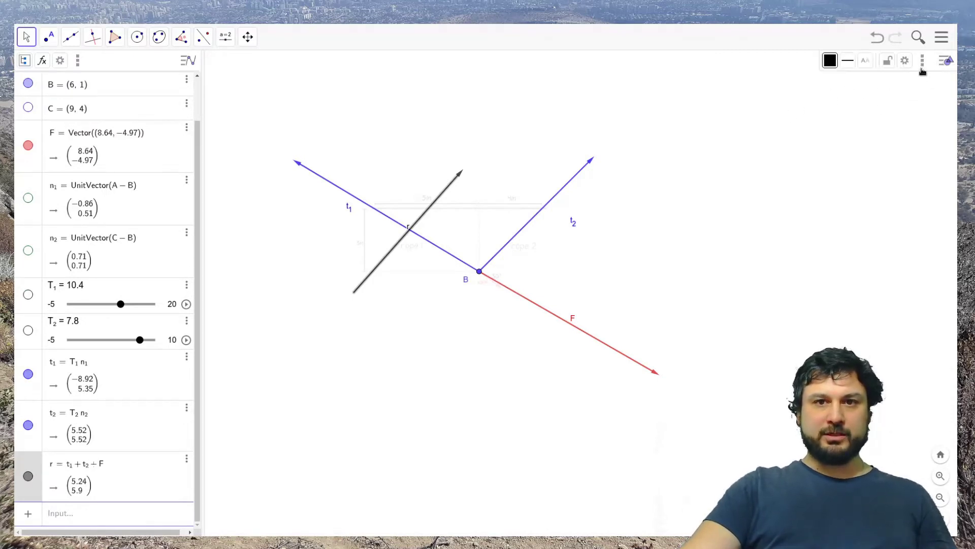
pyautogui.click(831, 62)
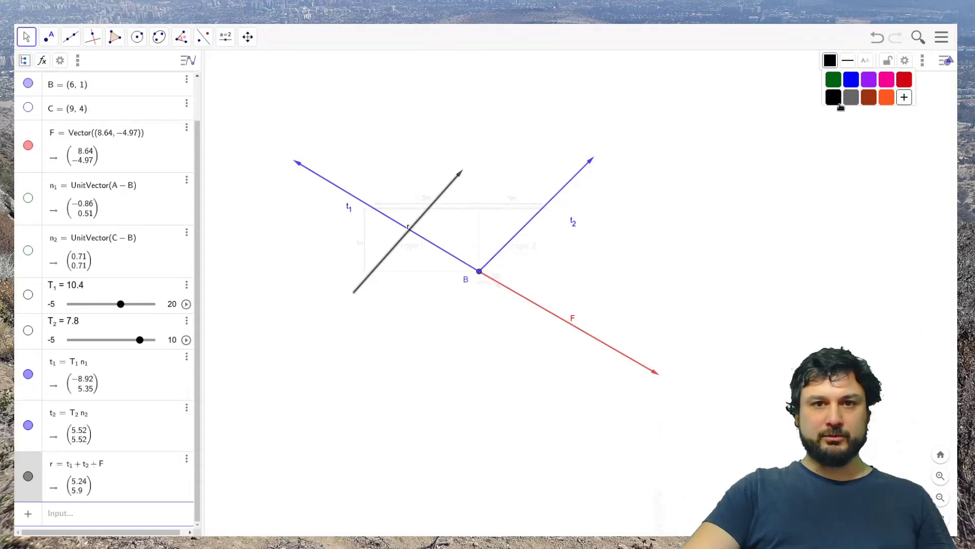
pyautogui.click(869, 99)
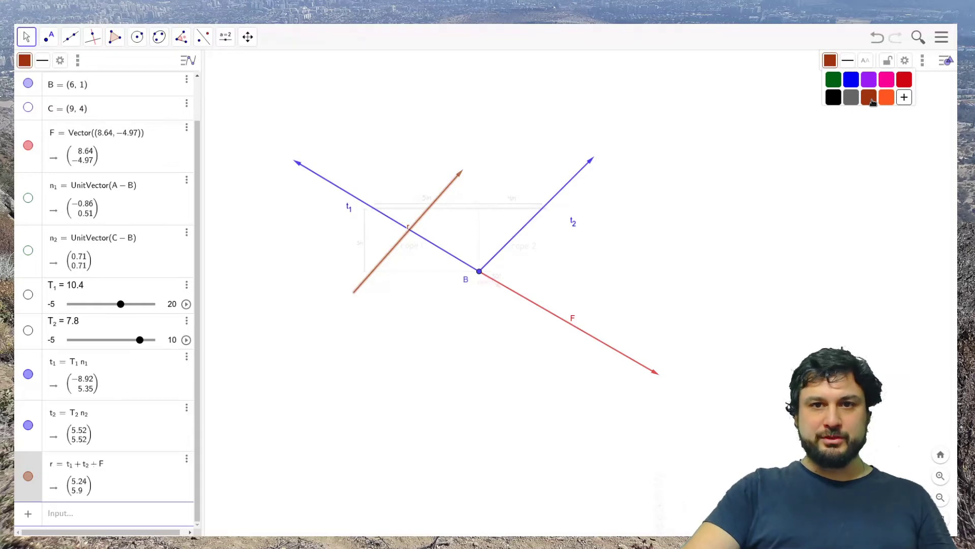
pyautogui.click(886, 102)
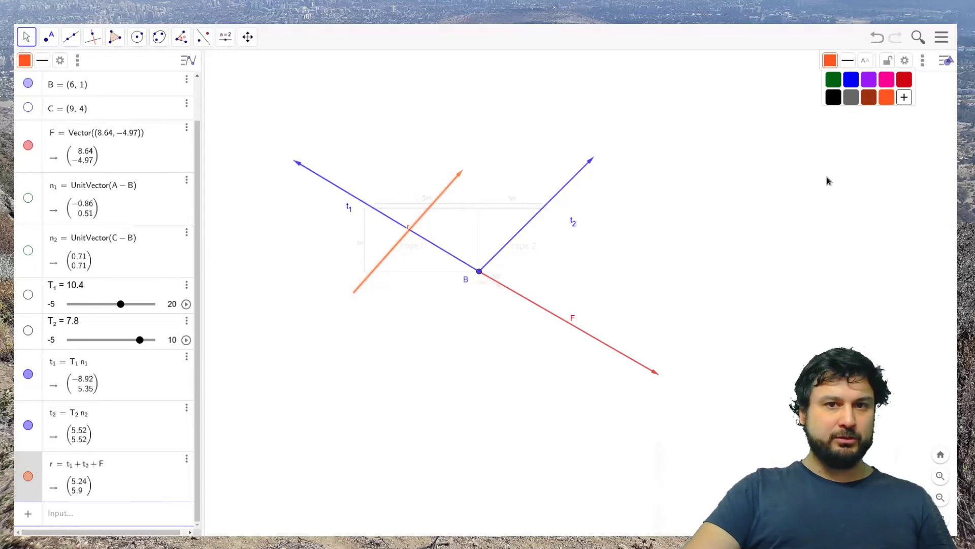
# Step: Set the starting point of the resultant vector r to (6, 1), at junction B, and close its settings
pyautogui.click(904, 60)
pyautogui.click(838, 58)
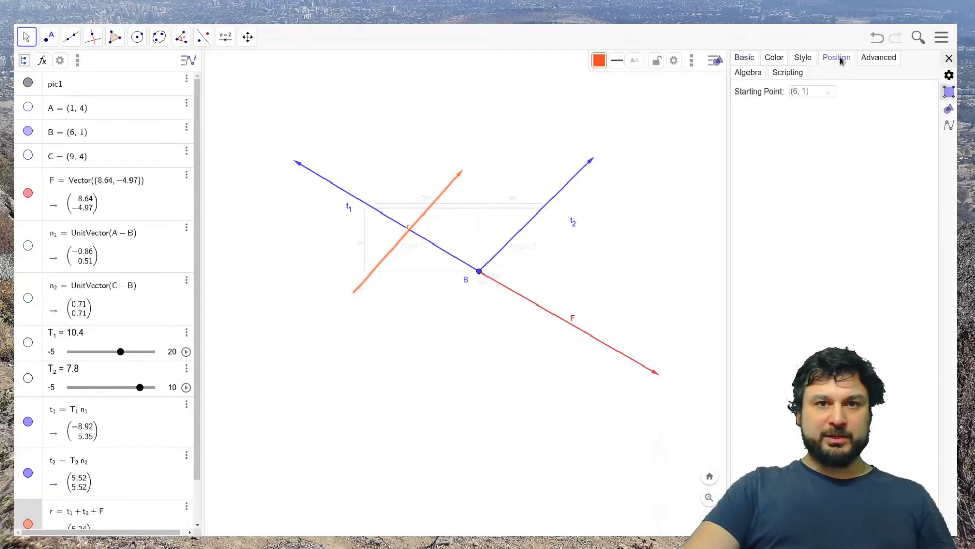
pyautogui.click(804, 89)
pyautogui.press('Return')
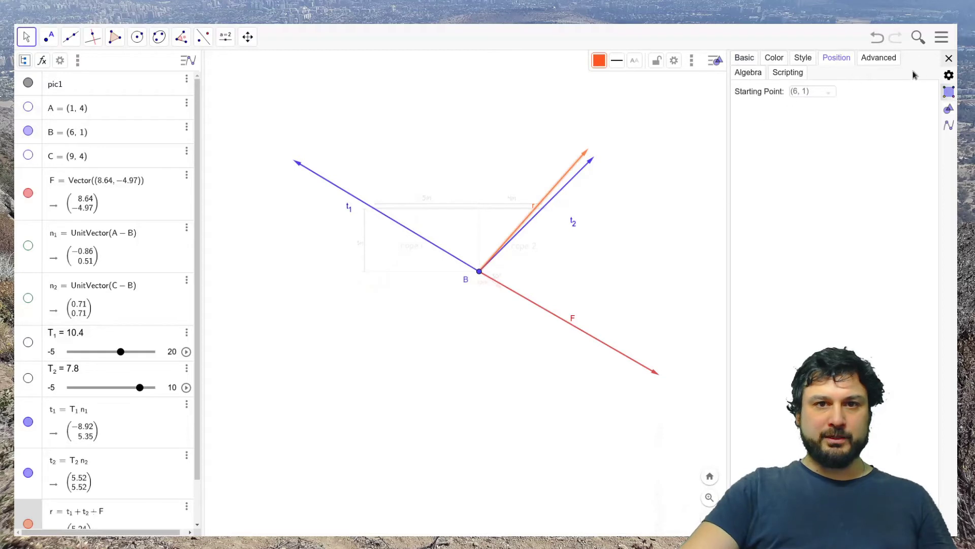
pyautogui.click(949, 58)
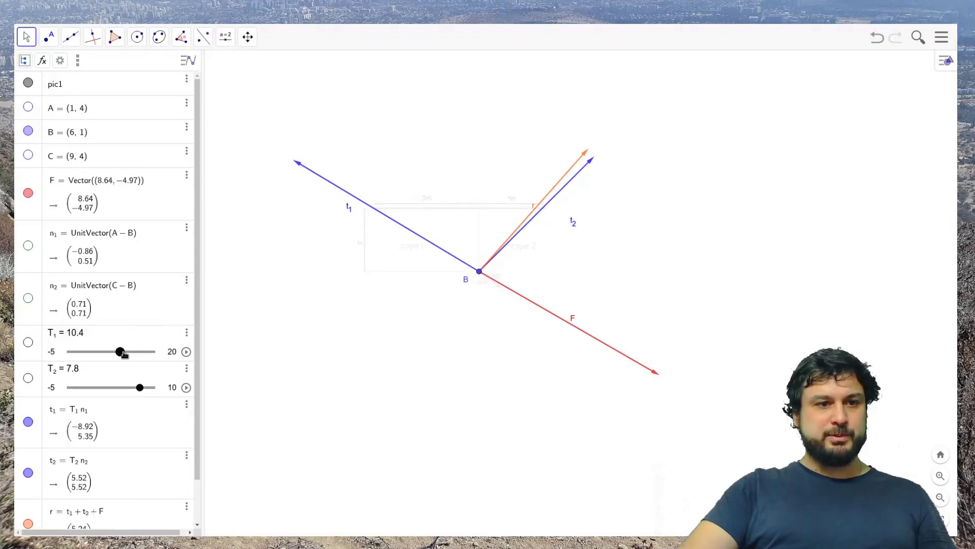
# Step: Adjust the tension sliders to T_1 = 9.8 and T_2 = 0 to shrink the resultant r
pyautogui.moveTo(120, 351)
pyautogui.mouseDown()
pyautogui.moveTo(111, 352)
pyautogui.moveTo(141, 351)
pyautogui.moveTo(121, 351)
pyautogui.mouseUp()
pyautogui.moveTo(144, 388); pyautogui.dragTo(108, 387)
pyautogui.moveTo(121, 352)
pyautogui.mouseDown()
pyautogui.moveTo(110, 352)
pyautogui.moveTo(121, 351)
pyautogui.mouseUp()
pyautogui.moveTo(105, 387); pyautogui.dragTo(98, 387)
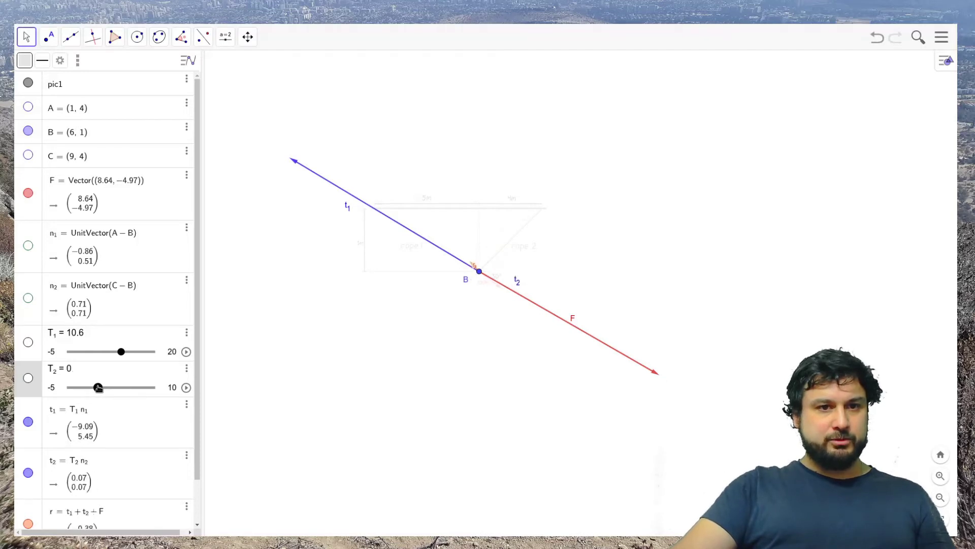
pyautogui.moveTo(122, 352); pyautogui.dragTo(120, 356)
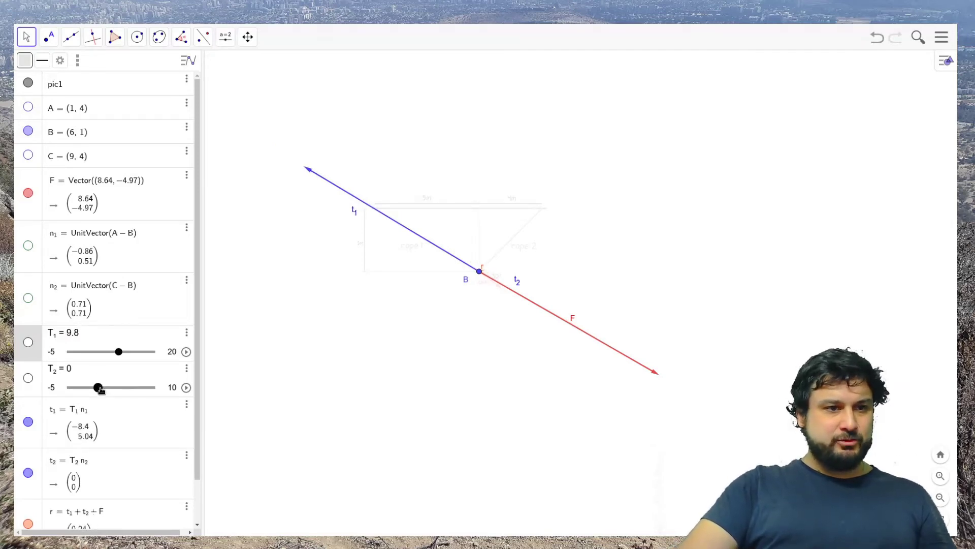
# Step: Vary the tension sliders to T_2 = 2.9 and T_1 = 13.7, then clear the selection
pyautogui.moveTo(100, 389); pyautogui.dragTo(114, 388)
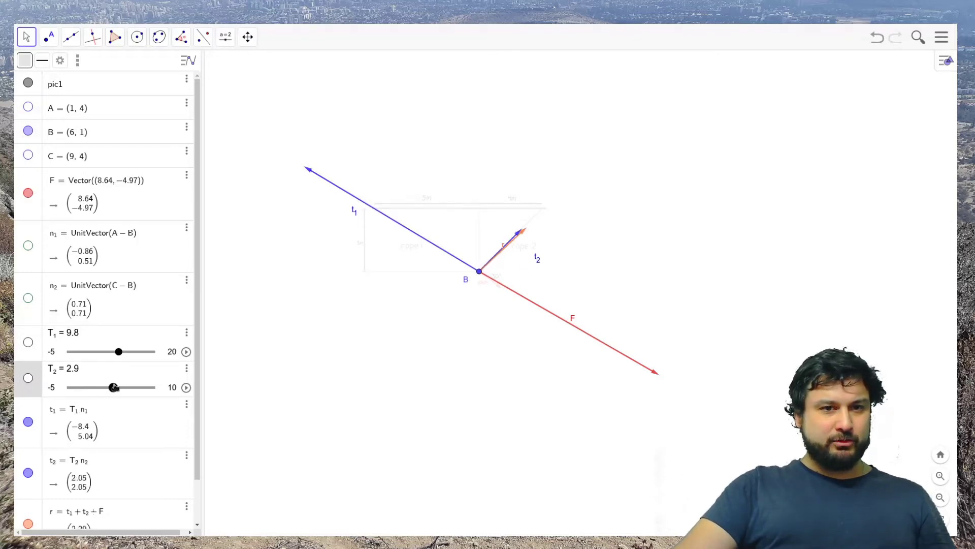
pyautogui.moveTo(119, 351); pyautogui.dragTo(131, 352)
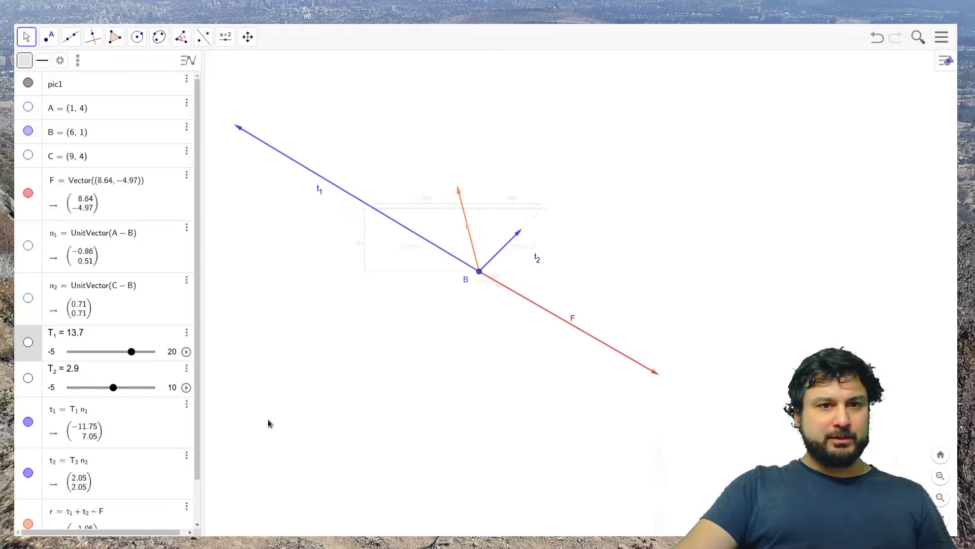
pyautogui.click(516, 432)
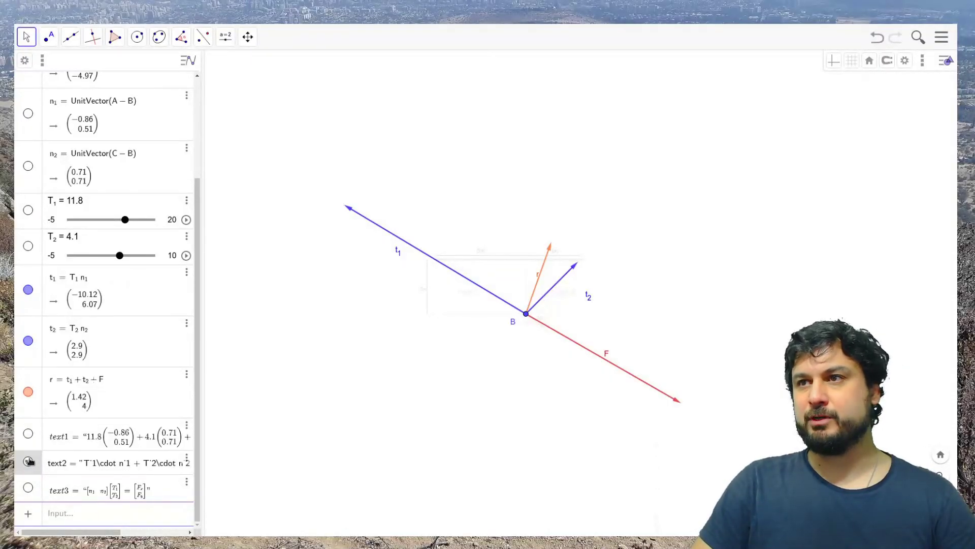
# Step: Show the equation text T_1·n_1 + T_2·n_2 + F = 0 and centre it above the force diagram
pyautogui.click(28, 461)
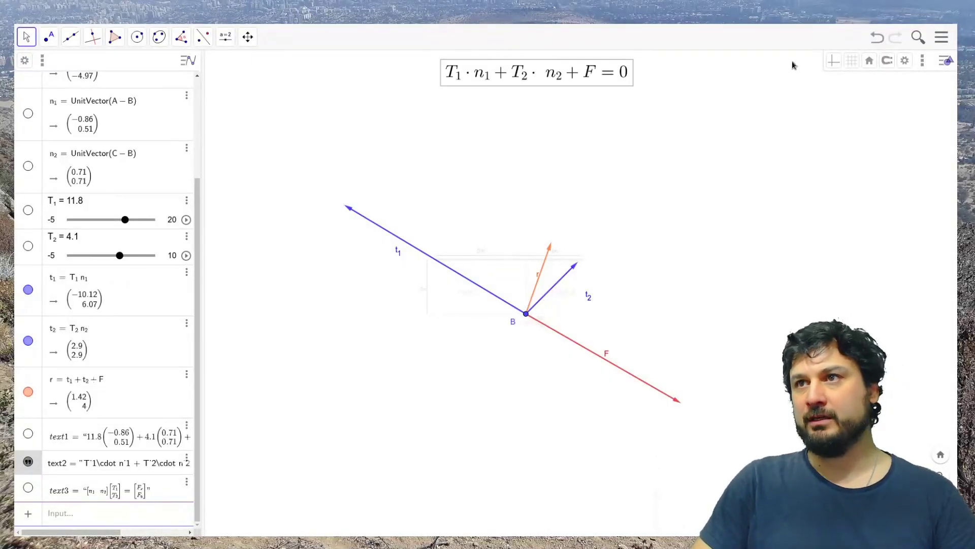
pyautogui.moveTo(581, 82); pyautogui.dragTo(630, 131)
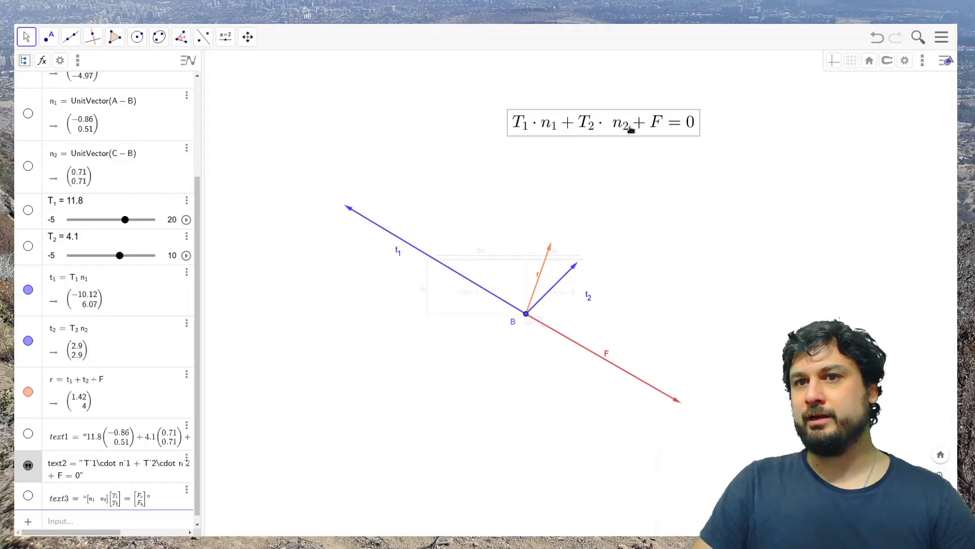
pyautogui.moveTo(629, 130); pyautogui.dragTo(628, 101)
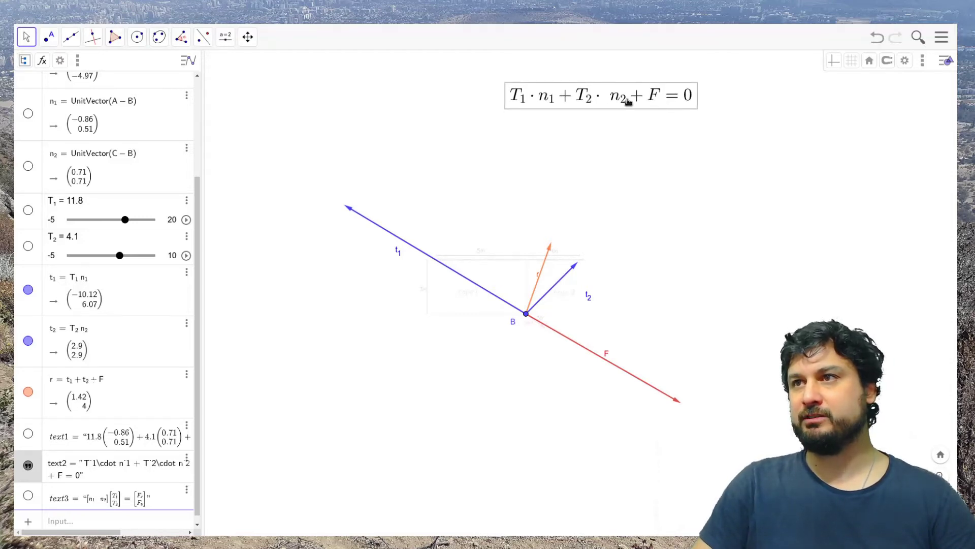
# Step: Show text1, the numeric vector equation, and place it directly beneath the symbolic equation
pyautogui.click(28, 435)
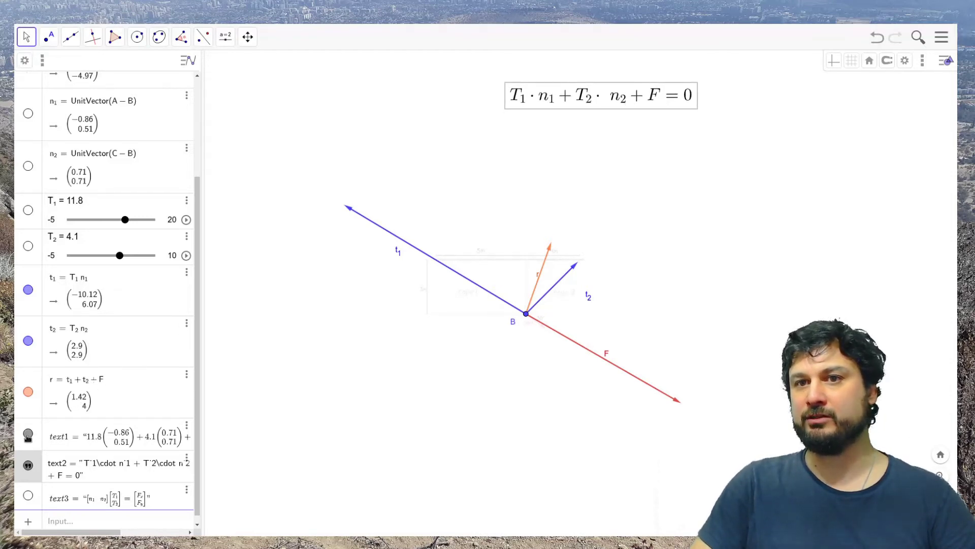
pyautogui.click(530, 147)
pyautogui.moveTo(529, 147); pyautogui.dragTo(612, 158)
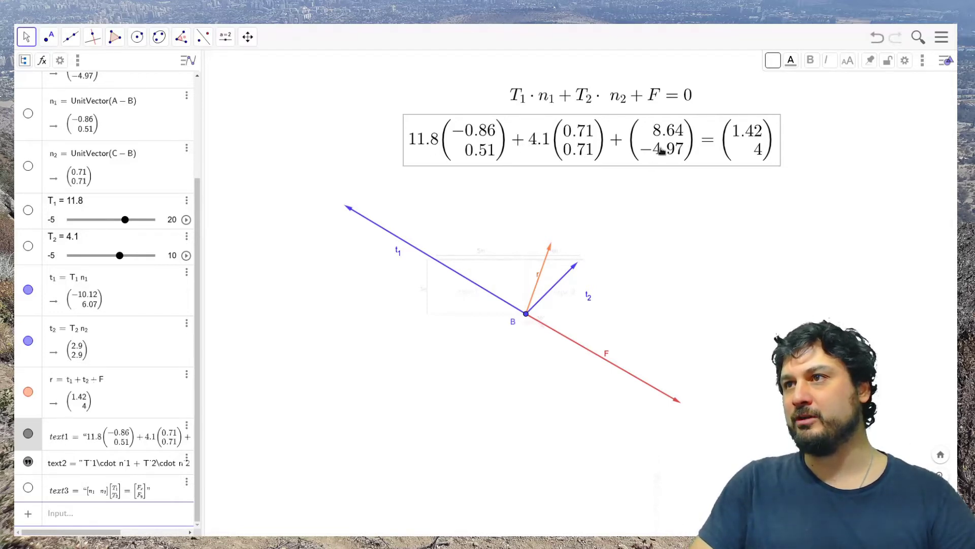
# Step: Tune the tension sliders to T_1 = 10.3 and T_2 = -0.2 to bring the resultant r close to zero
pyautogui.moveTo(126, 220); pyautogui.dragTo(122, 220)
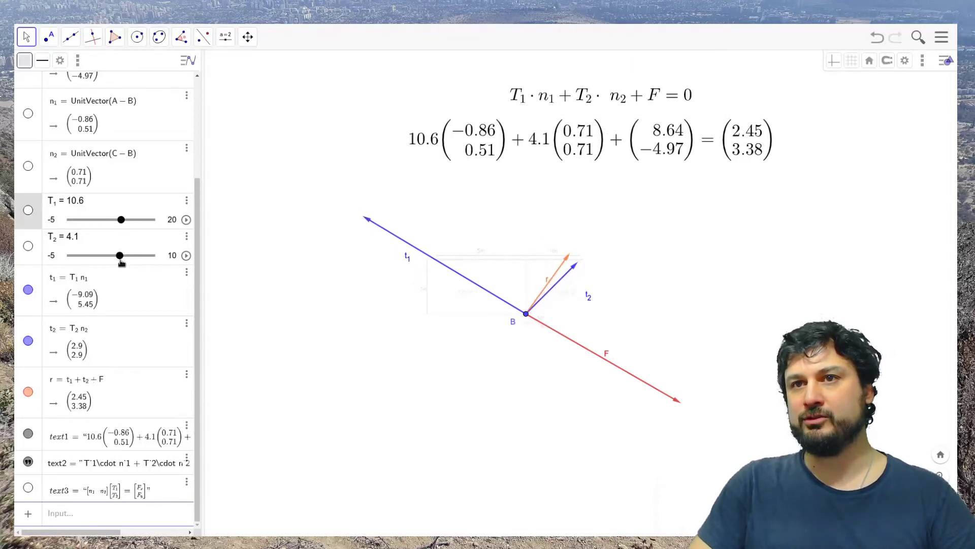
pyautogui.moveTo(119, 255); pyautogui.dragTo(97, 256)
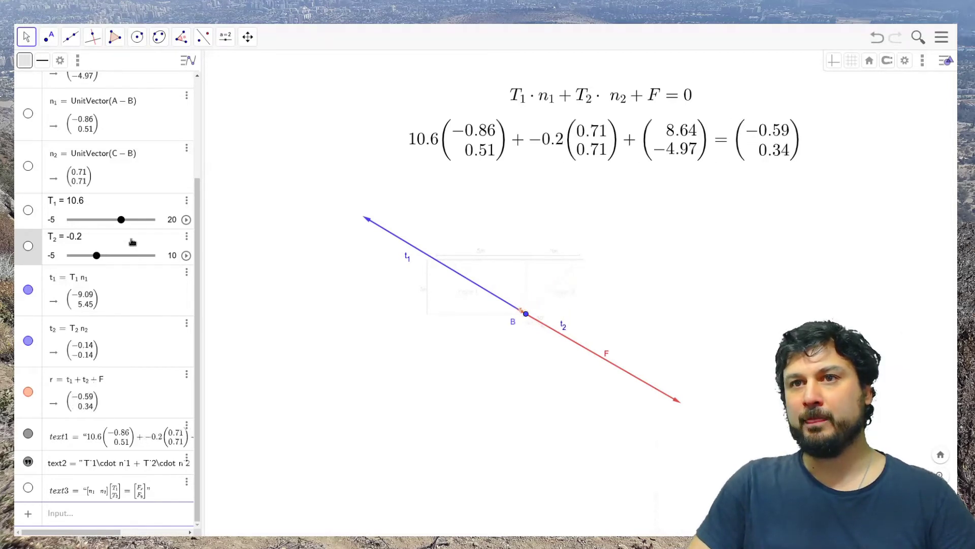
pyautogui.moveTo(121, 219); pyautogui.dragTo(120, 225)
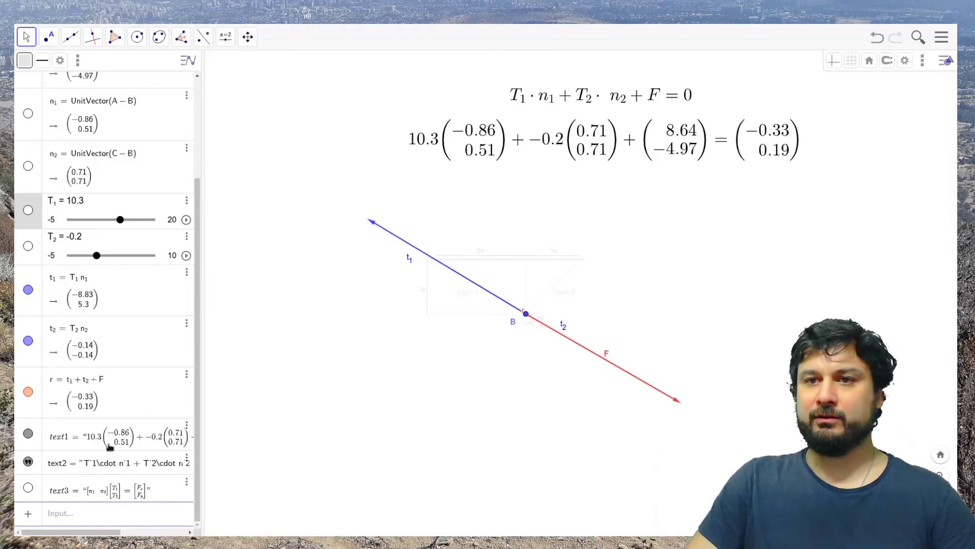
# Step: Show text3, the matrix equation, beneath the numeric equation and put a minus sign before its force vector
pyautogui.click(29, 488)
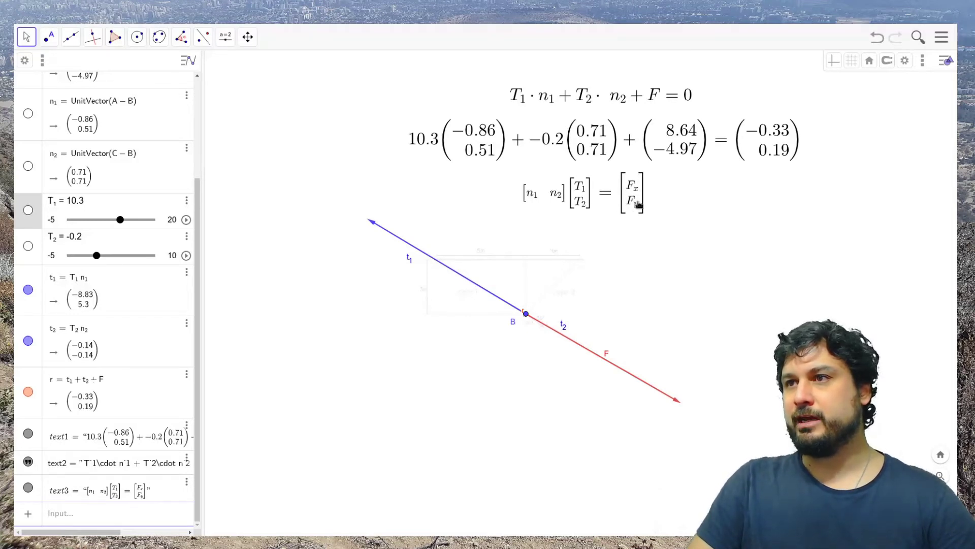
pyautogui.click(134, 494)
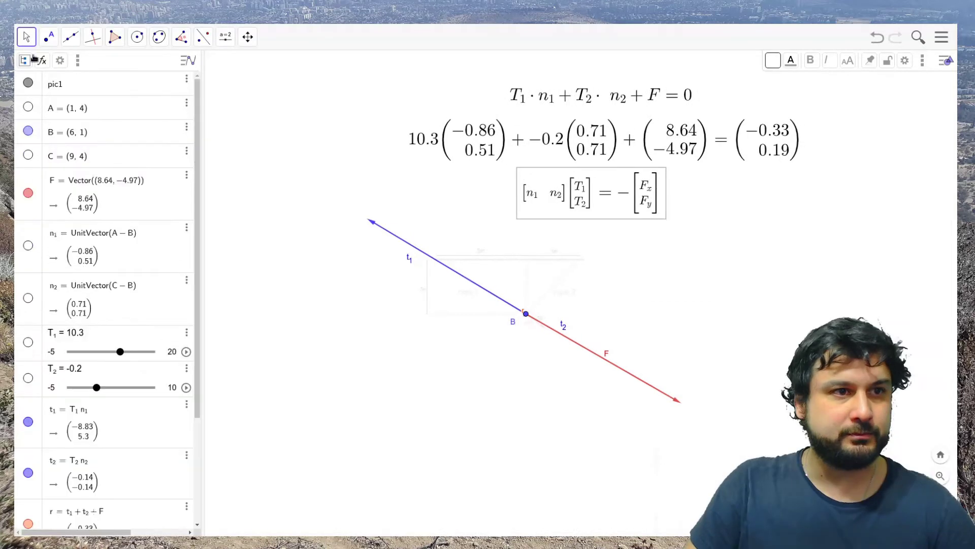
pyautogui.click(733, 269)
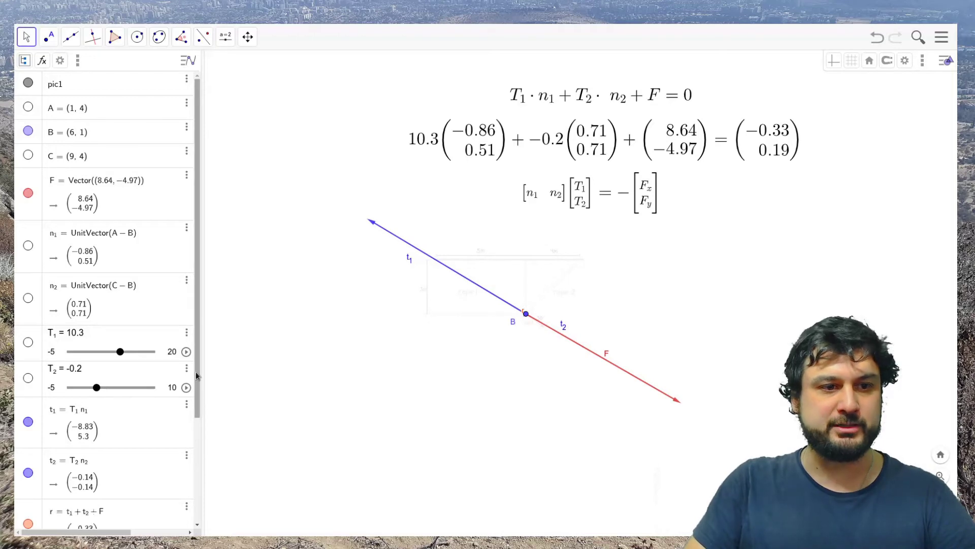
# Step: Enter the example 2×2 matrix {{1,2},{3,4}} as a new algebra object
pyautogui.scroll(-3, 196, 374)
pyautogui.click(131, 515)
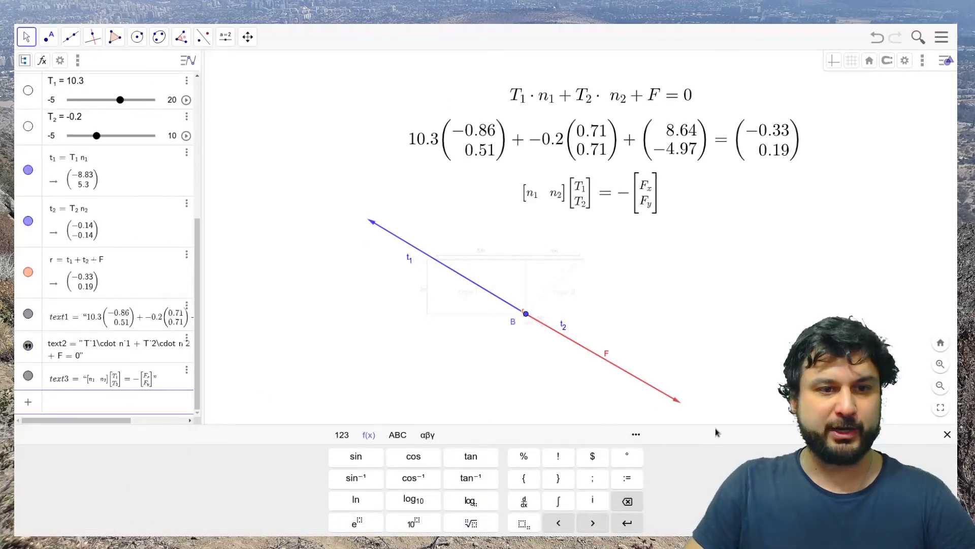
pyautogui.click(947, 435)
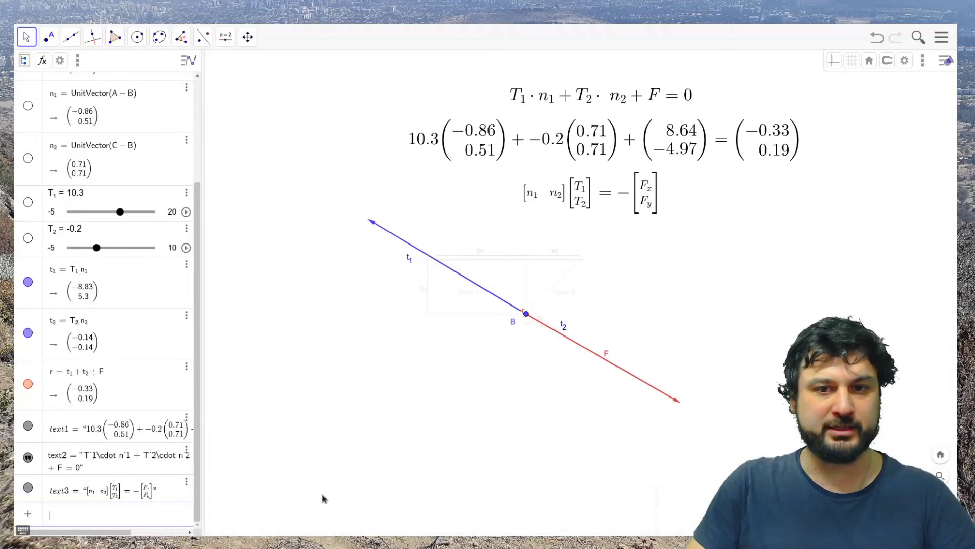
pyautogui.click(163, 511)
pyautogui.write('{')
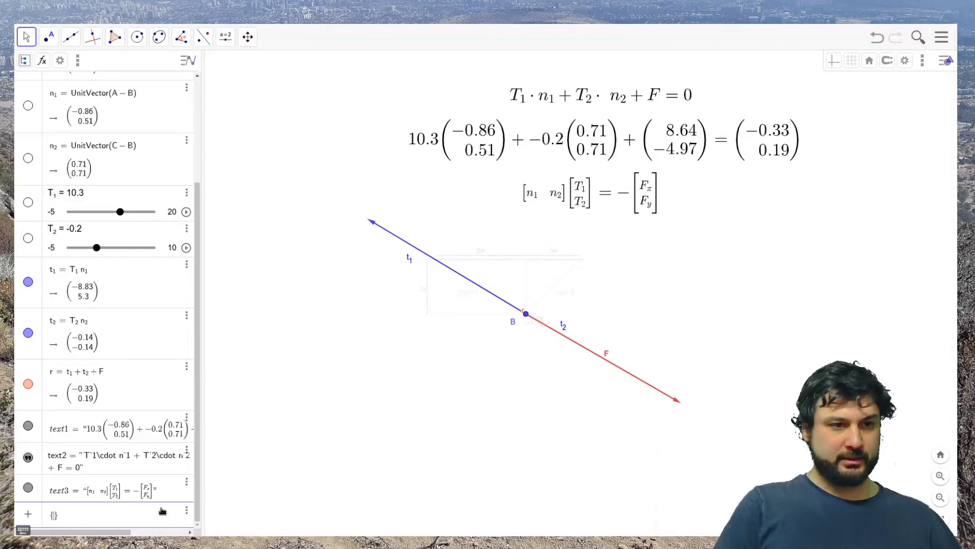
pyautogui.write('{1,2,')
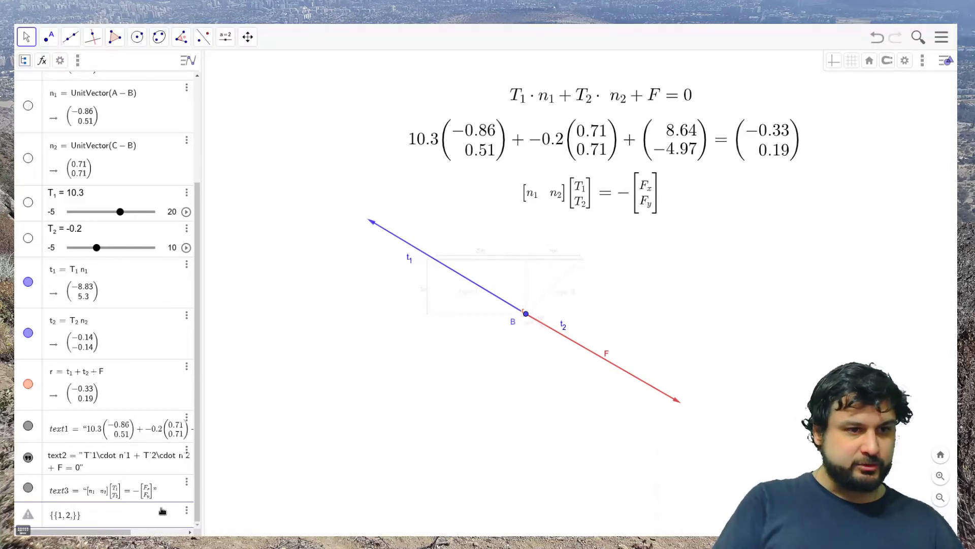
pyautogui.press('BackSpace')
pyautogui.write(',{3,4')
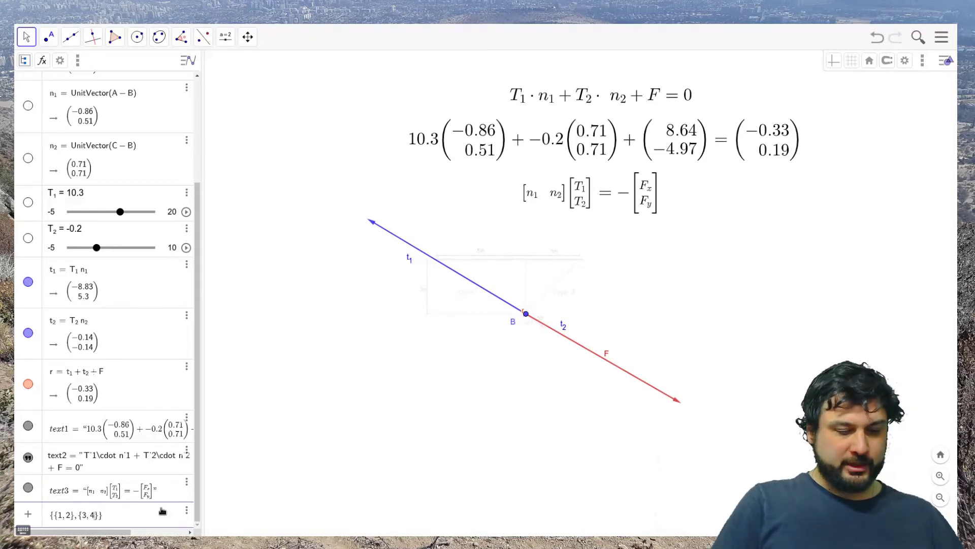
pyautogui.press('Return')
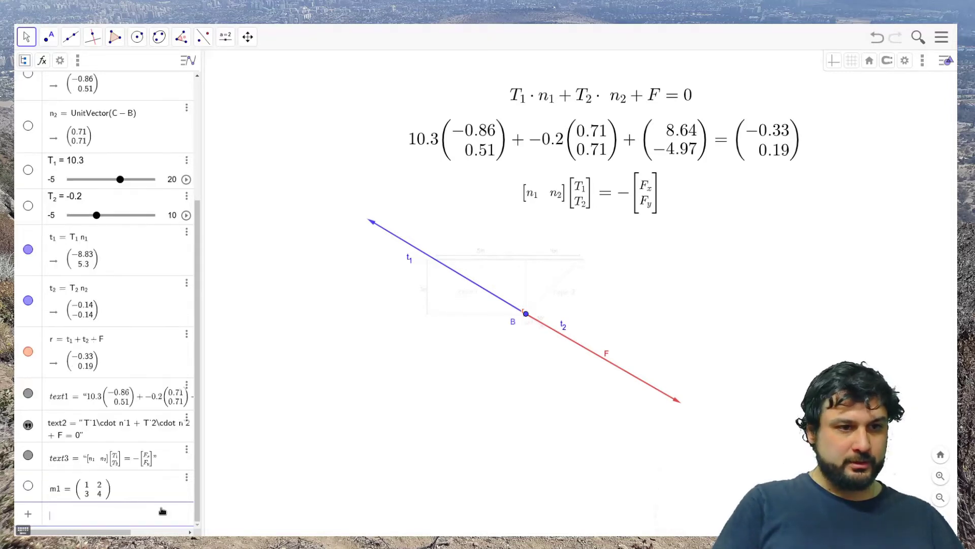
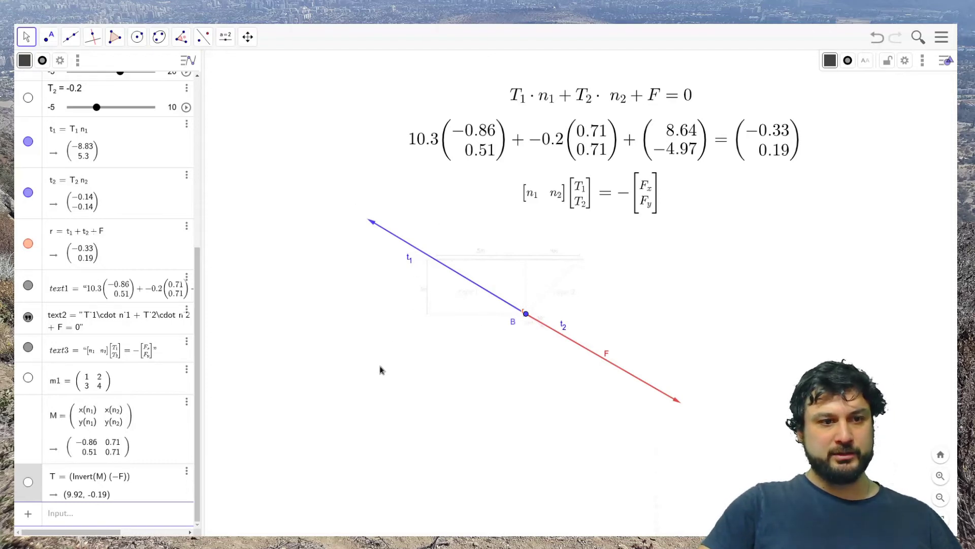
# Step: Define the solved tension vector of the first rope as t_1s = x(T)*n_1
pyautogui.click(144, 518)
pyautogui.write('t_1')
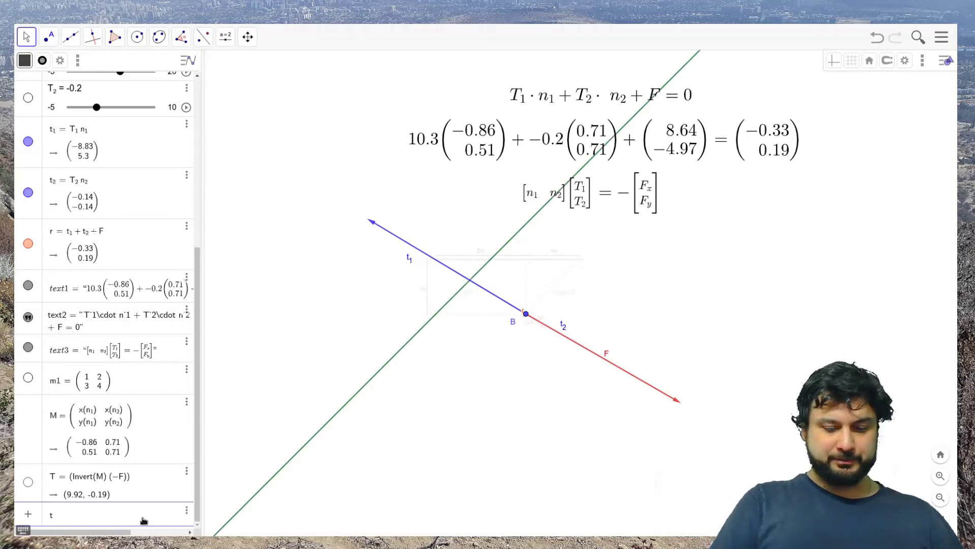
pyautogui.press('Return')
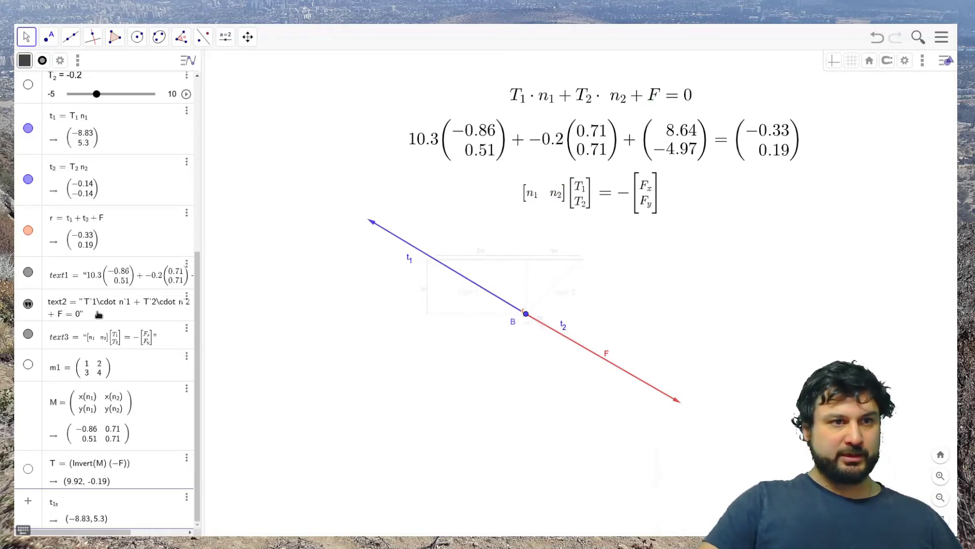
pyautogui.scroll(3, 69, 249)
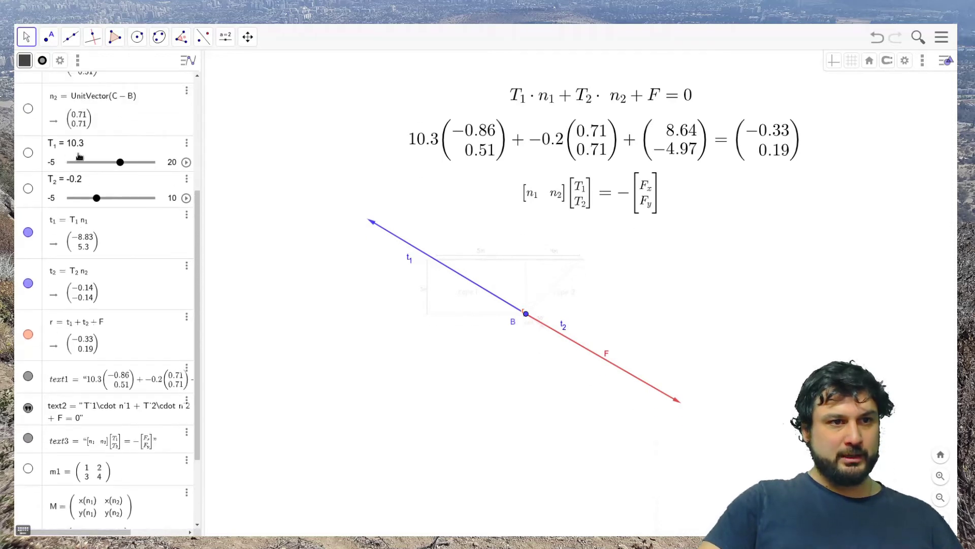
pyautogui.scroll(-3, 88, 228)
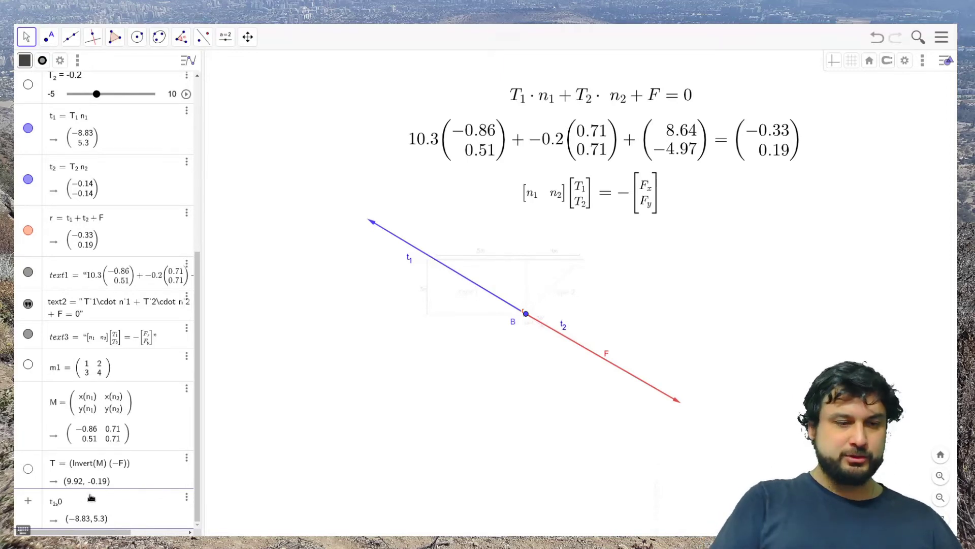
pyautogui.write('= ')
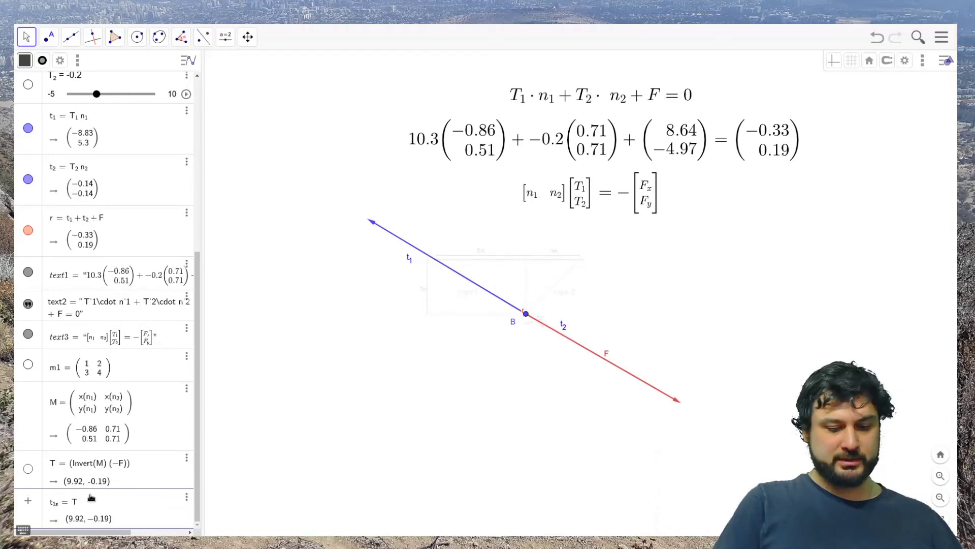
pyautogui.write('T')
pyautogui.press('BackSpace')
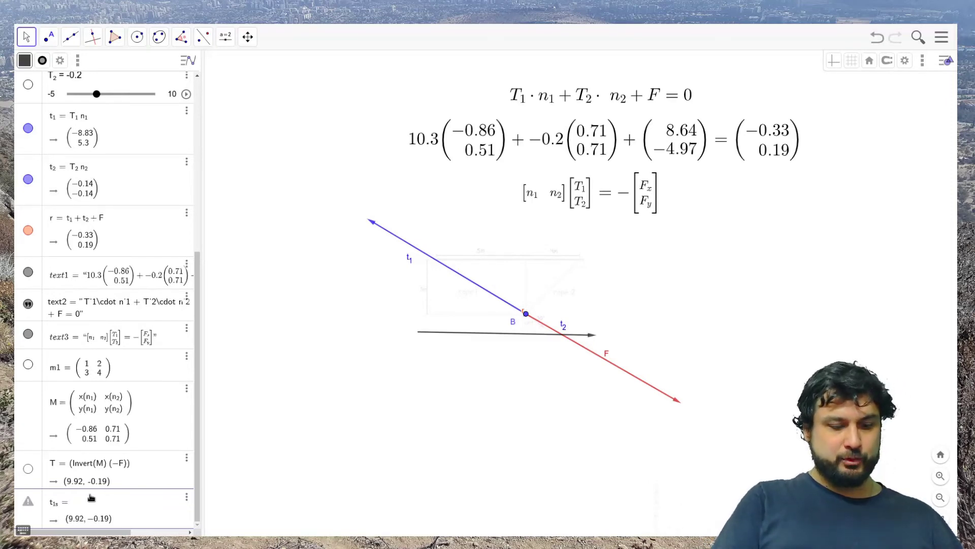
pyautogui.write('(x')
pyautogui.press('BackSpace')
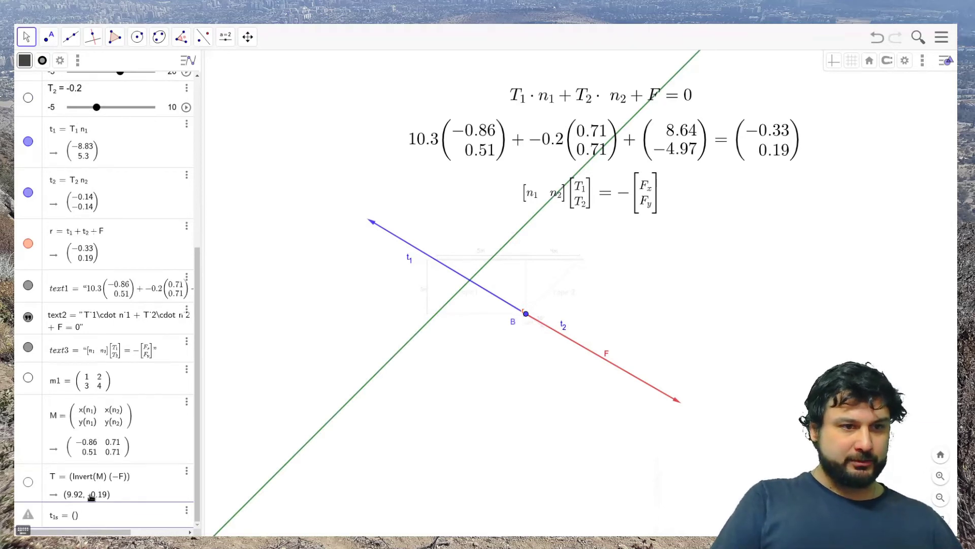
pyautogui.write('(')
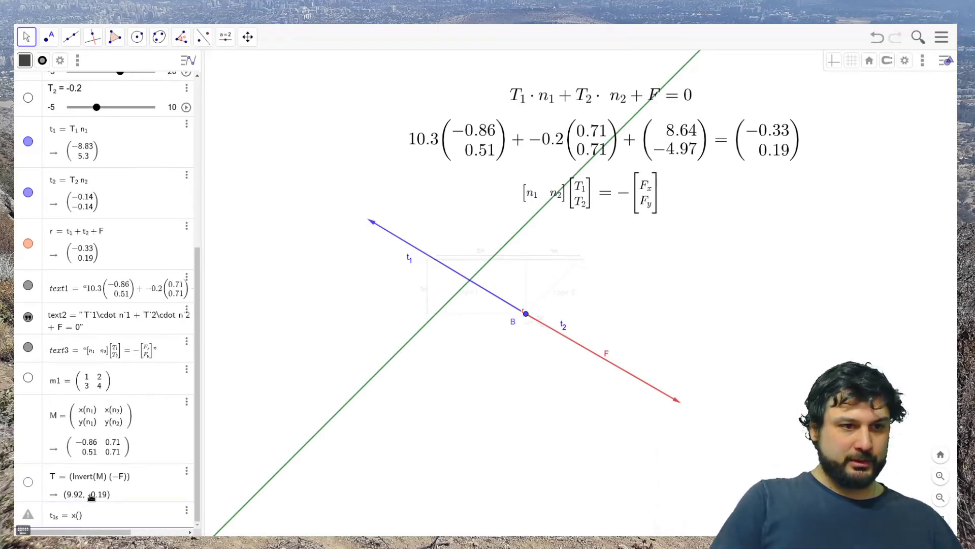
pyautogui.write('T')
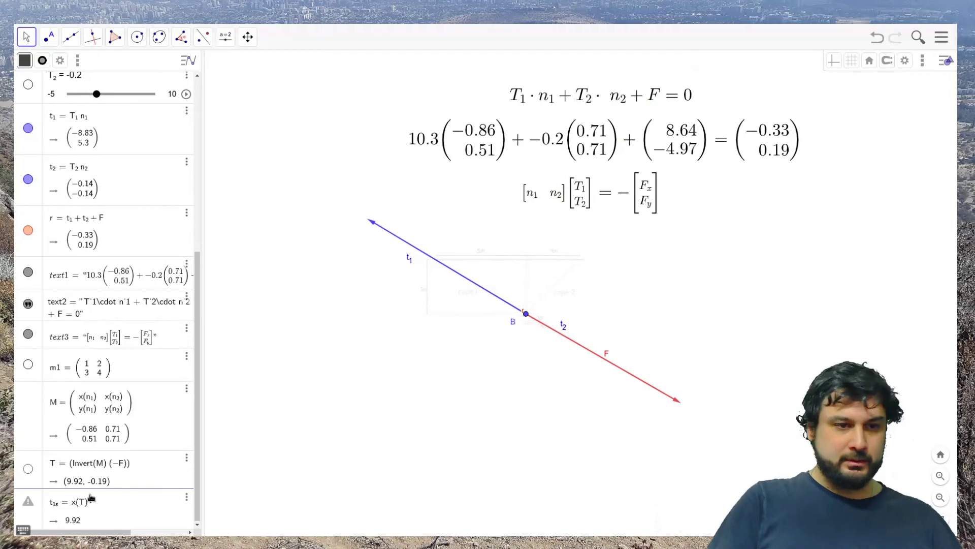
pyautogui.write('*n_1')
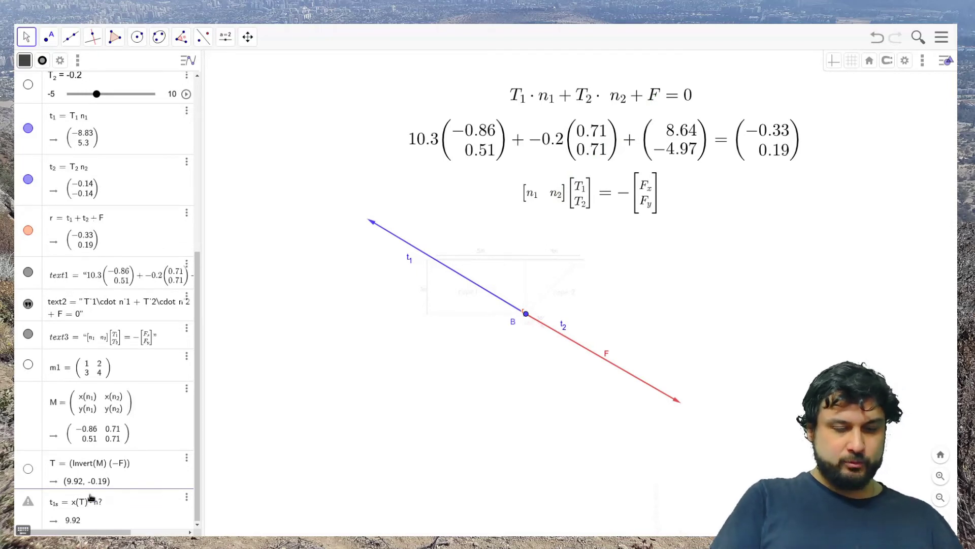
pyautogui.press('Return')
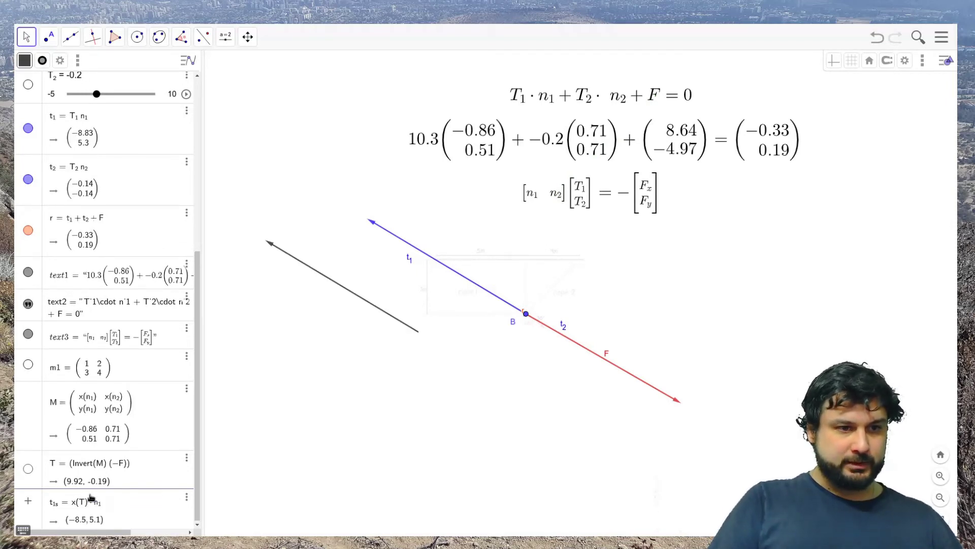
# Step: Define the solved tension vector of the second rope as t_2s = y(T)*n_2
pyautogui.write('t_2s0')
pyautogui.press('BackSpace')
pyautogui.write('= ')
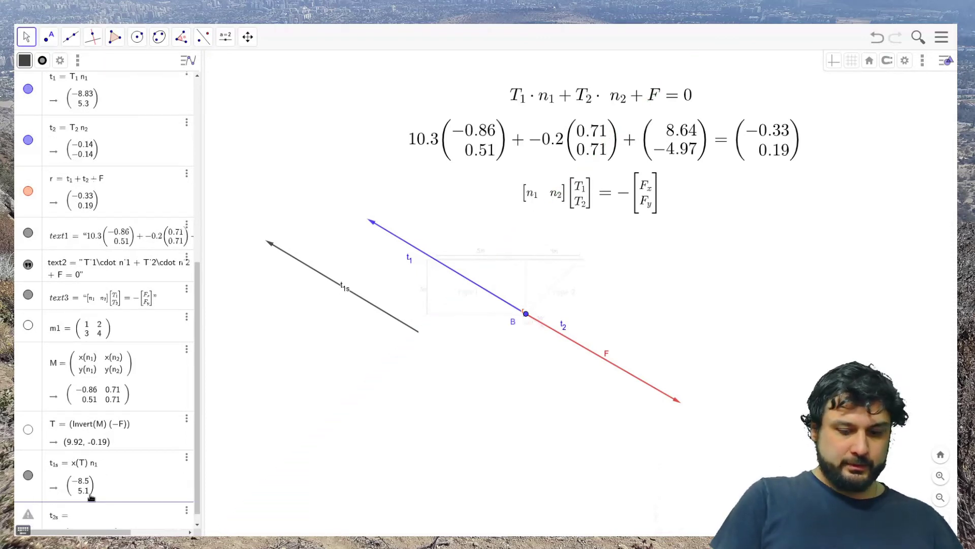
pyautogui.write('(y)')
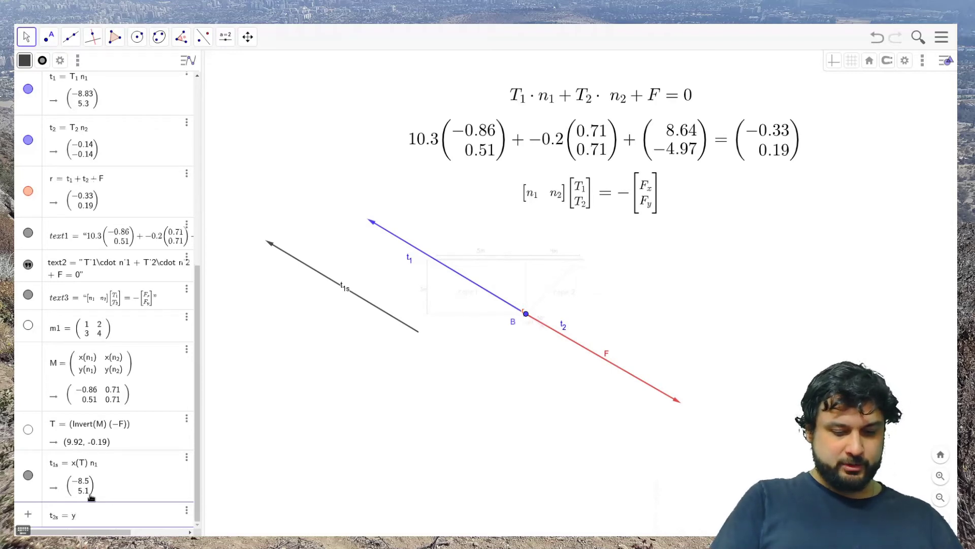
pyautogui.press('Left')
pyautogui.press('BackSpace')
pyautogui.press('Right')
pyautogui.write('(T')
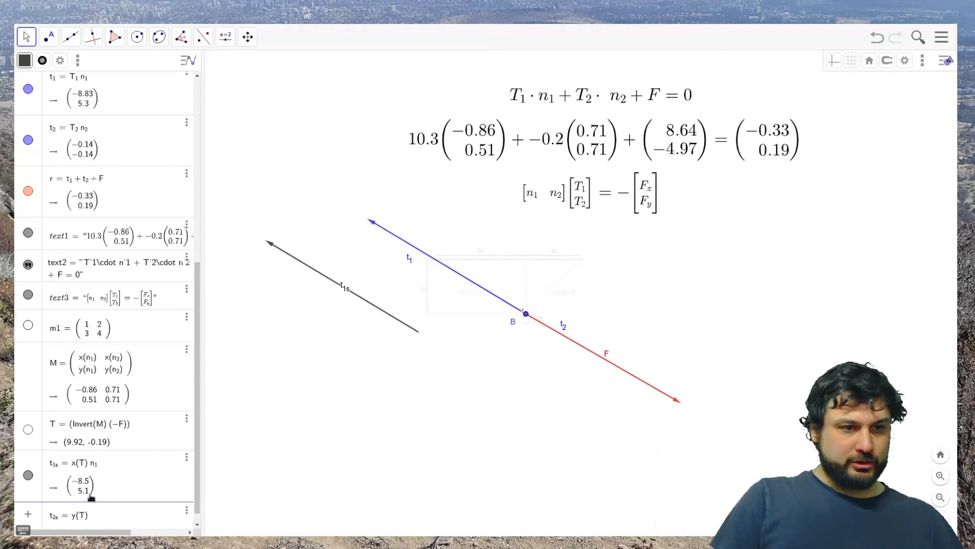
pyautogui.write('*n_2')
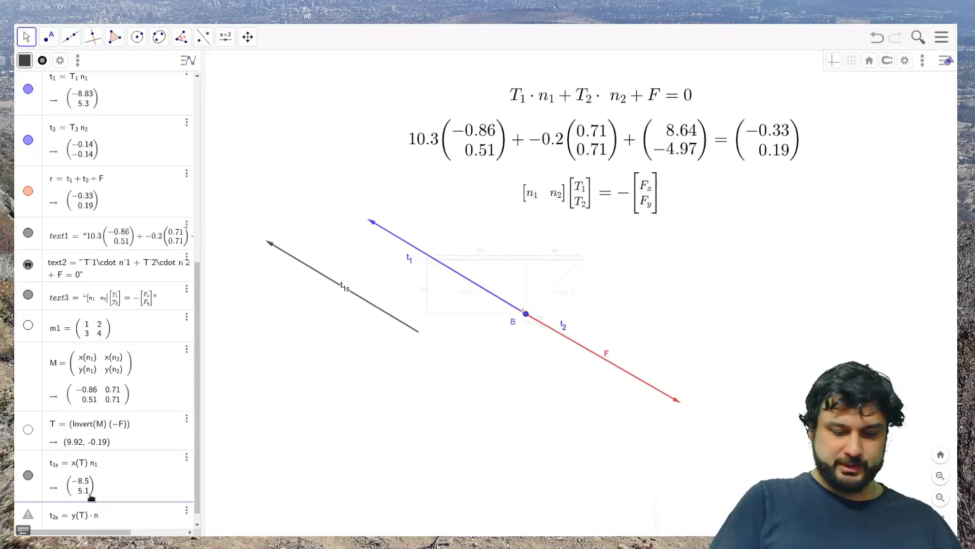
pyautogui.press('Return')
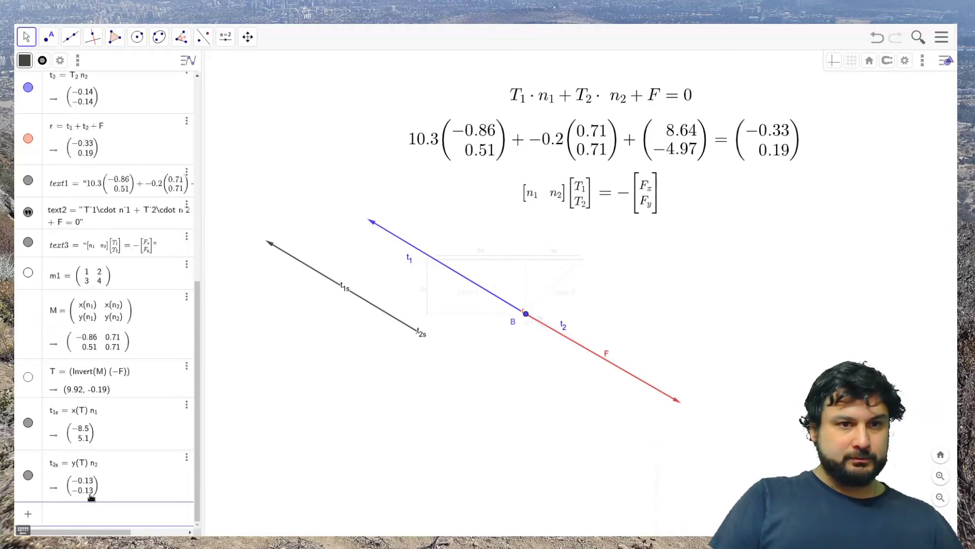
# Step: Select both solution vectors t_1s and t_2s and colour them grey
pyautogui.click(411, 327)
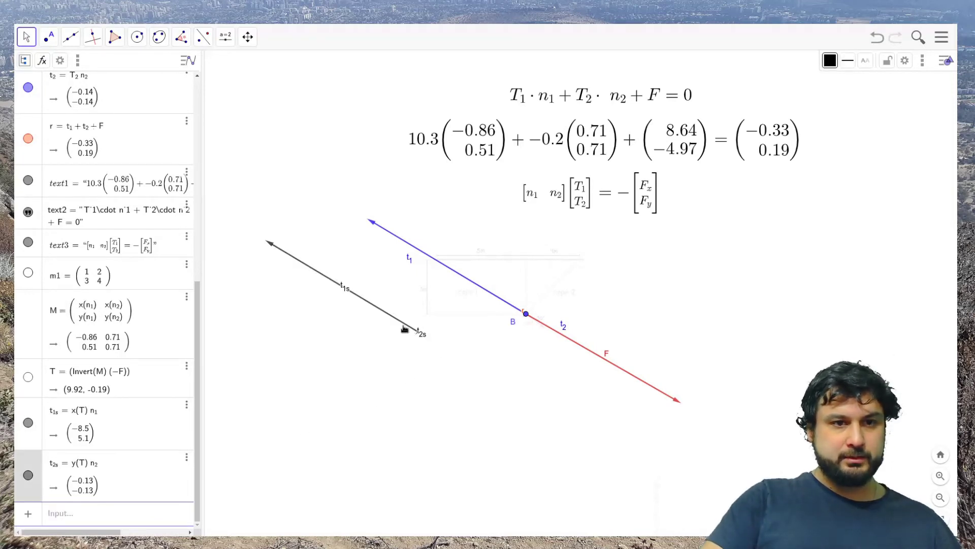
pyautogui.click(407, 332)
pyautogui.click(410, 329)
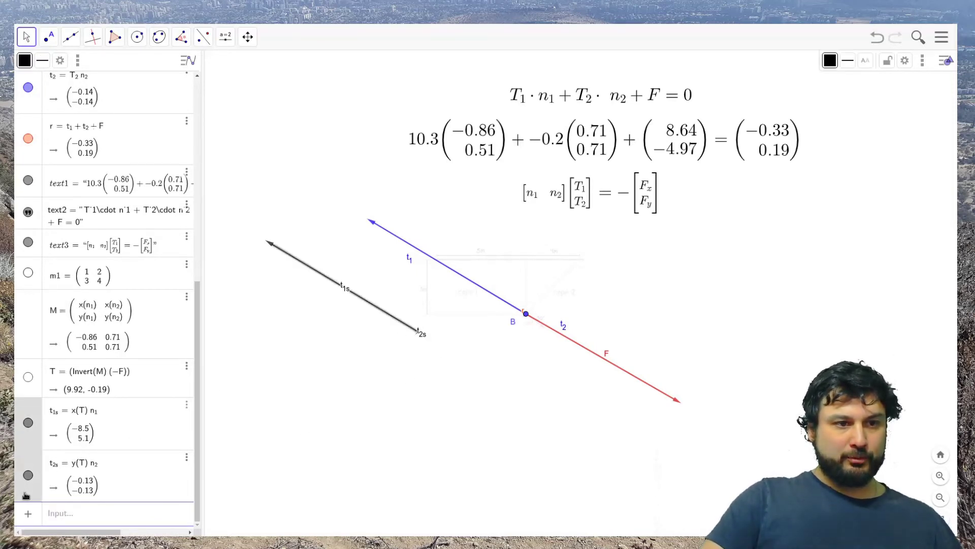
pyautogui.click(830, 61)
pyautogui.click(851, 81)
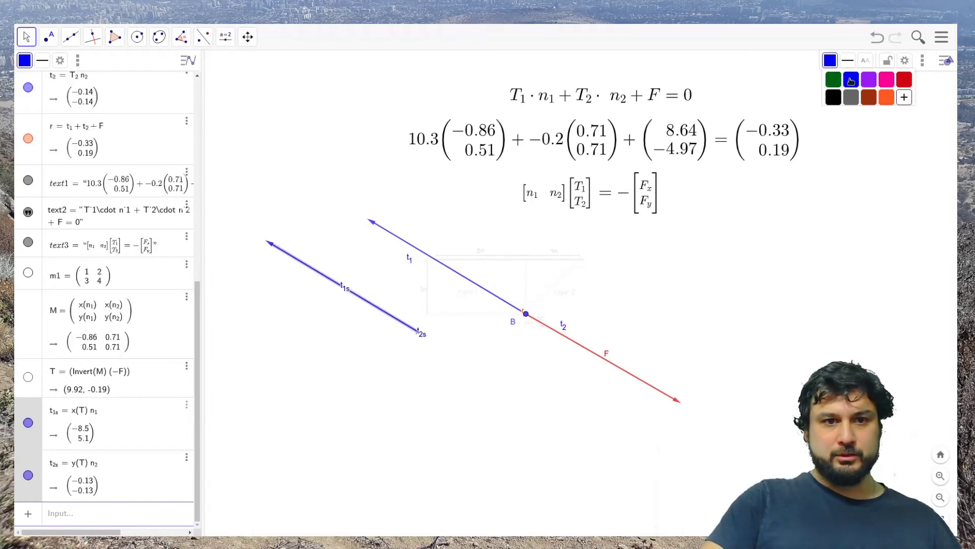
pyautogui.click(851, 97)
# Step: Set the starting point of vectors t_1s and t_2s to B
pyautogui.click(904, 60)
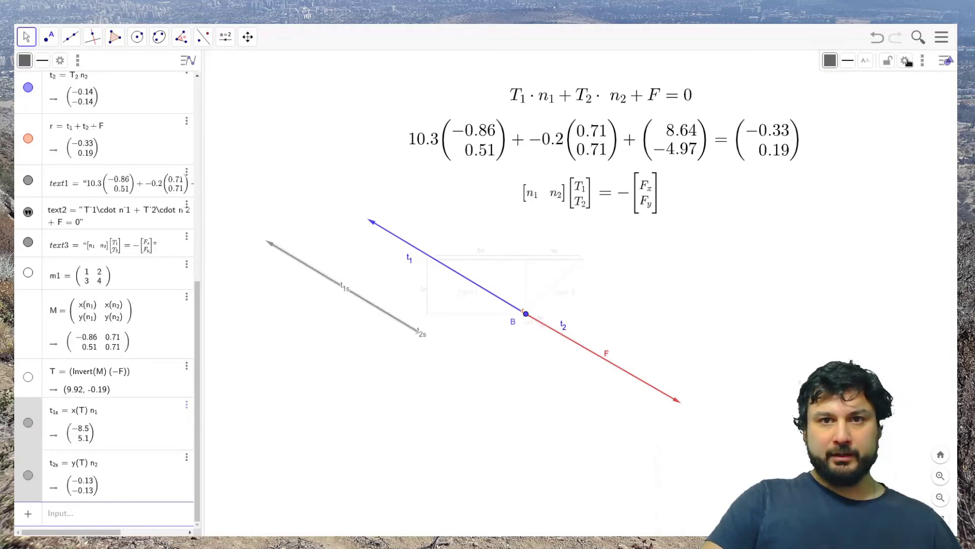
pyautogui.click(845, 58)
pyautogui.doubleClick(824, 91)
pyautogui.tripleClick(824, 91)
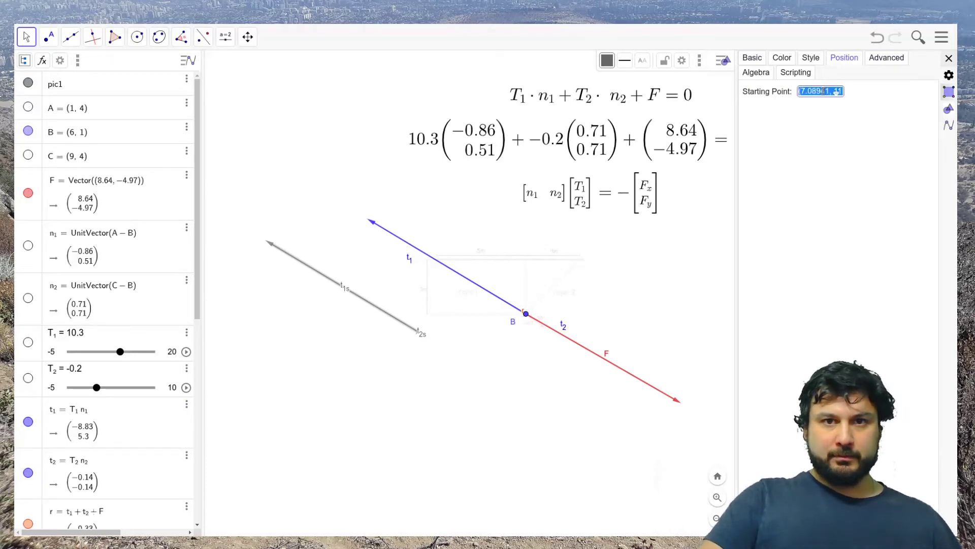
pyautogui.write('B')
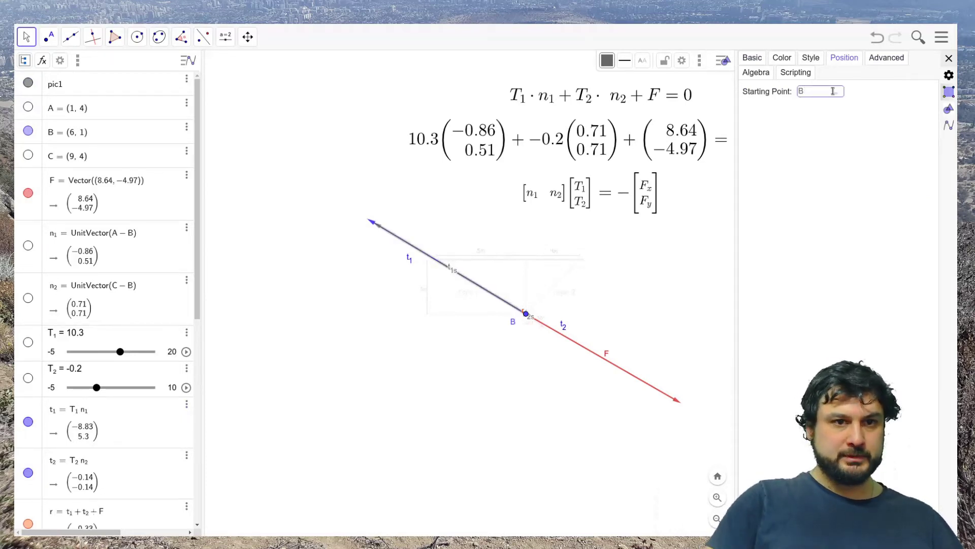
# Step: Examine the solved vectors t_1s and t_2s against the slider vectors around point B, selecting t_2s
pyautogui.scroll(-8, 152, 369)
pyautogui.click(466, 408)
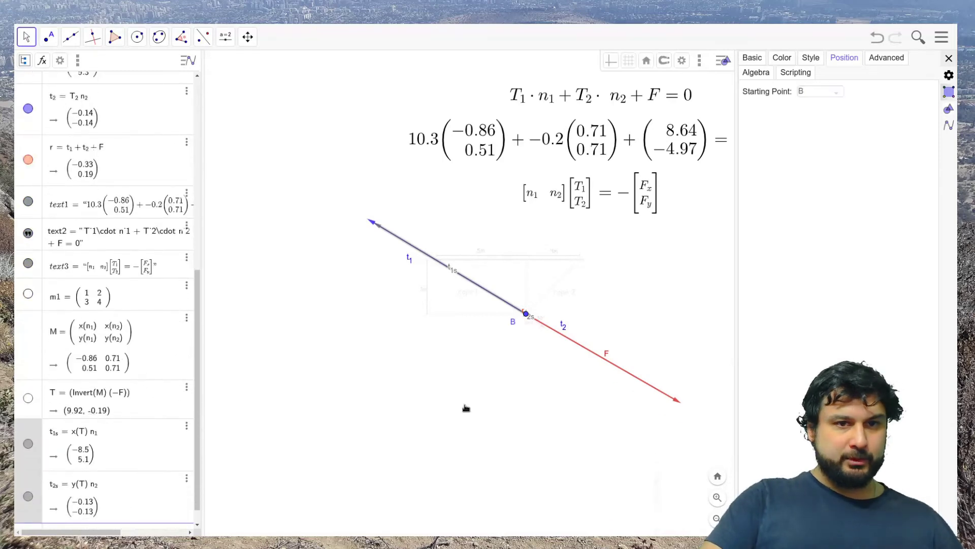
pyautogui.scroll(2, 531, 312)
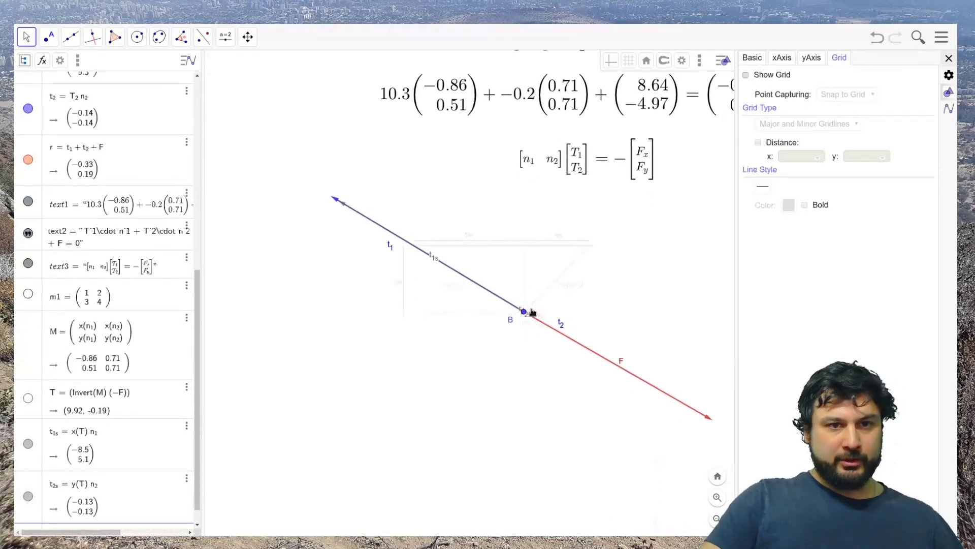
pyautogui.rightClick(531, 312)
pyautogui.click(518, 330)
pyautogui.scroll(3, 526, 324)
pyautogui.scroll(2, 523, 315)
pyautogui.click(510, 305)
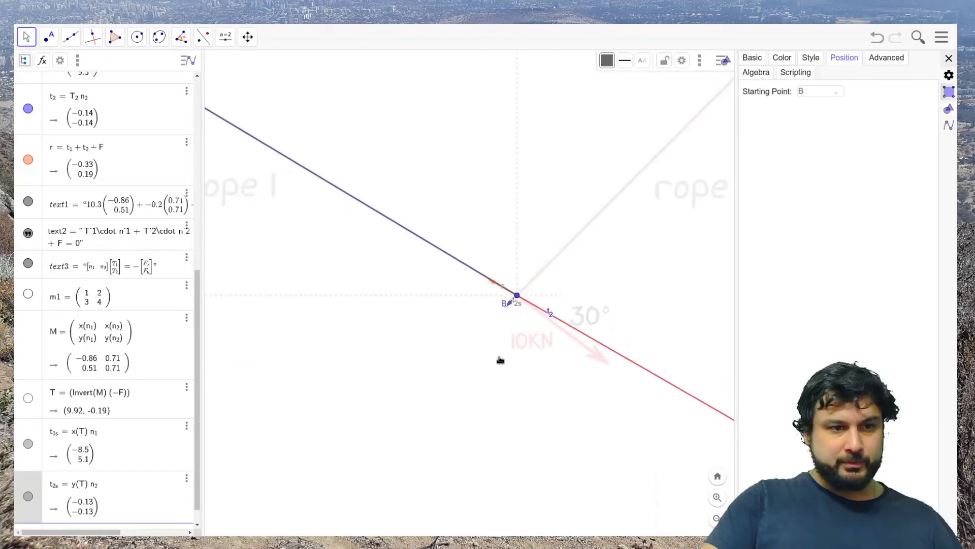
pyautogui.scroll(-1, 500, 360)
pyautogui.scroll(-1, 130, 399)
# Step: Define the resultant of the solved tensions as R_s = t_1s + t_2s
pyautogui.click(137, 514)
pyautogui.write('R_st_1')
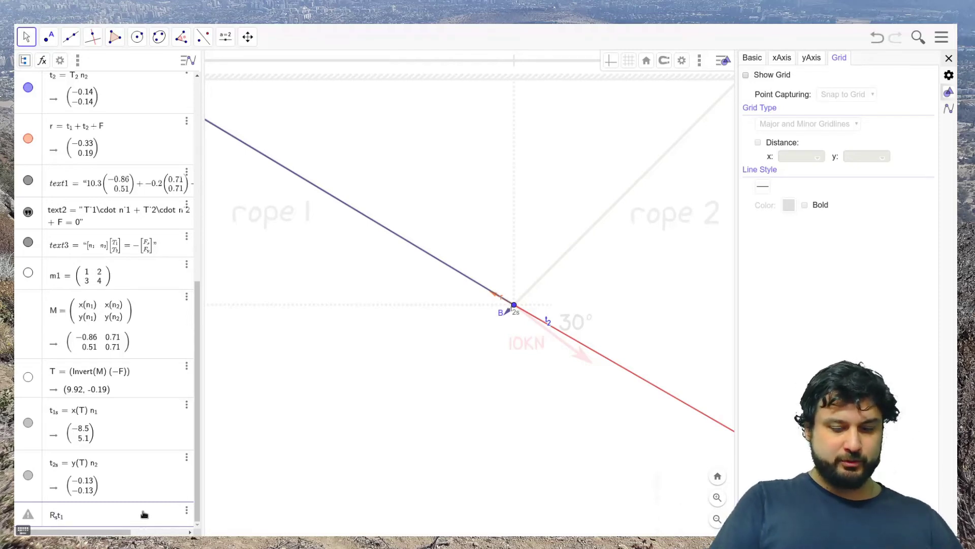
pyautogui.press('BackSpace')
pyautogui.press('BackSpace')
pyautogui.press('BackSpace')
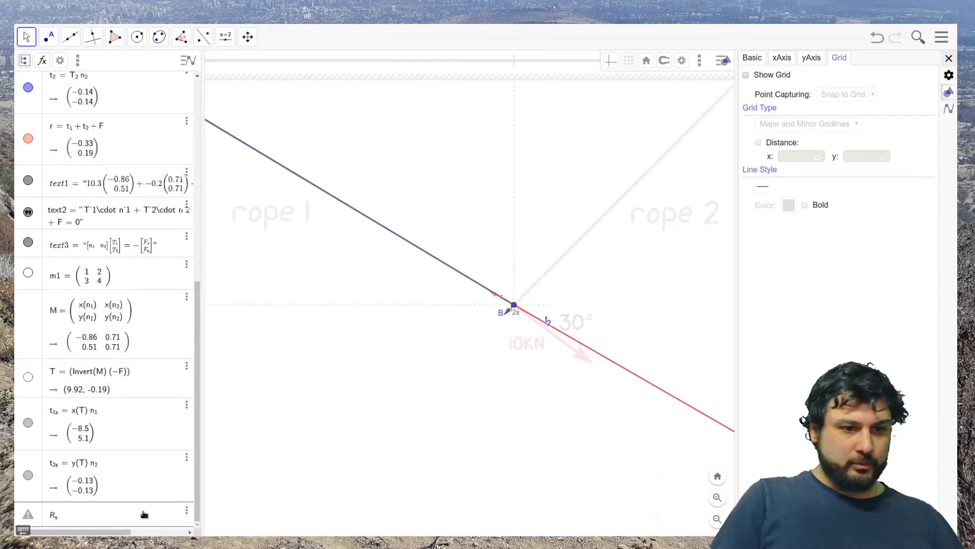
pyautogui.write('t_1s + ')
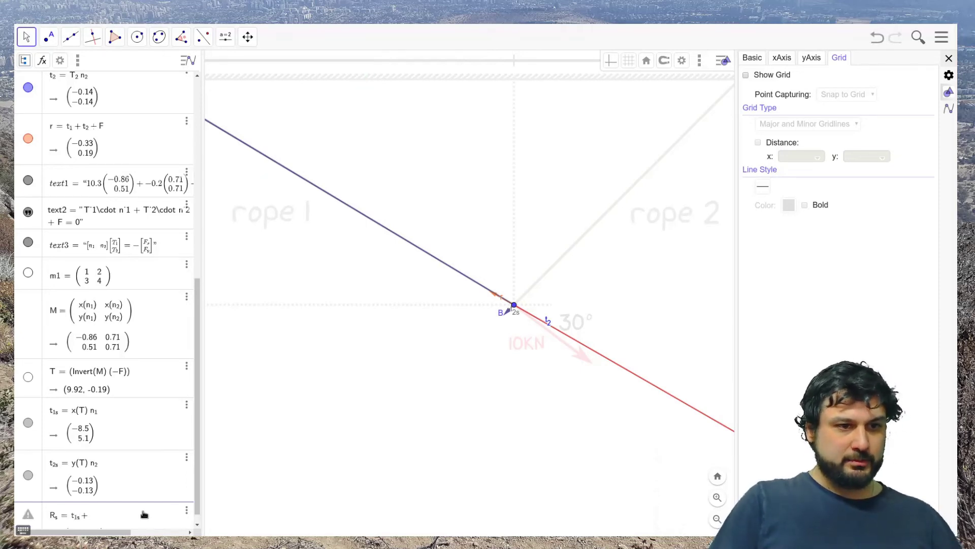
pyautogui.write('t')
pyautogui.write('_2s')
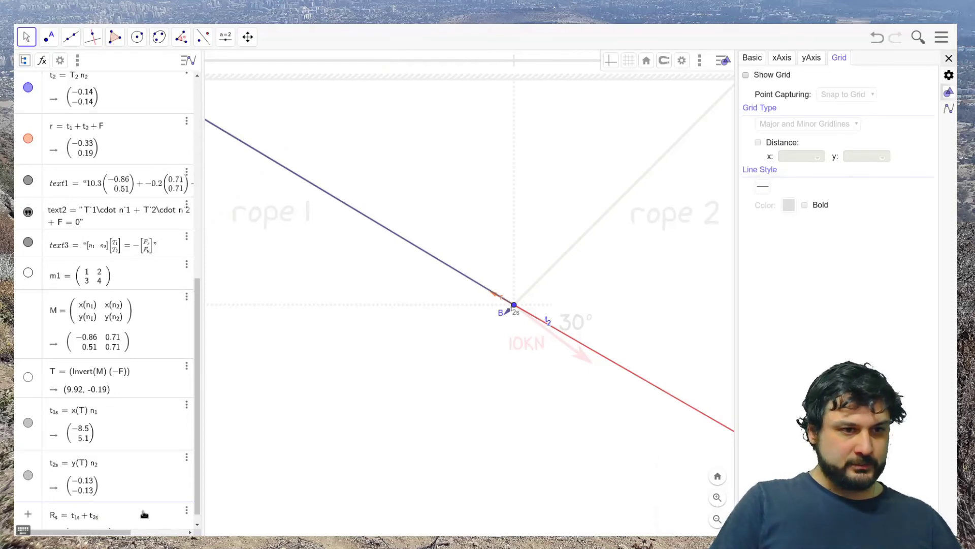
pyautogui.press('Return')
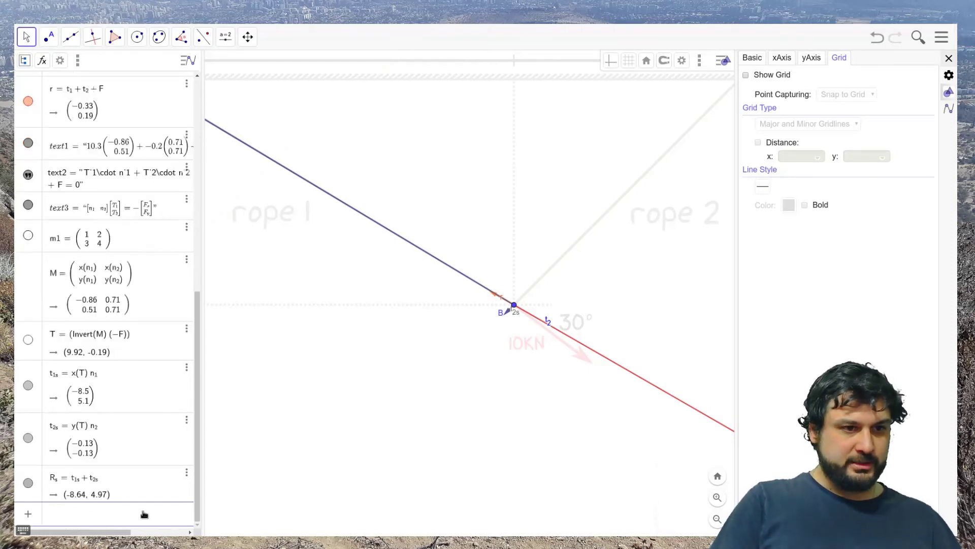
# Step: Add the force F to the definition of R_s, making it t_1s + t_2s + F
pyautogui.click(129, 474)
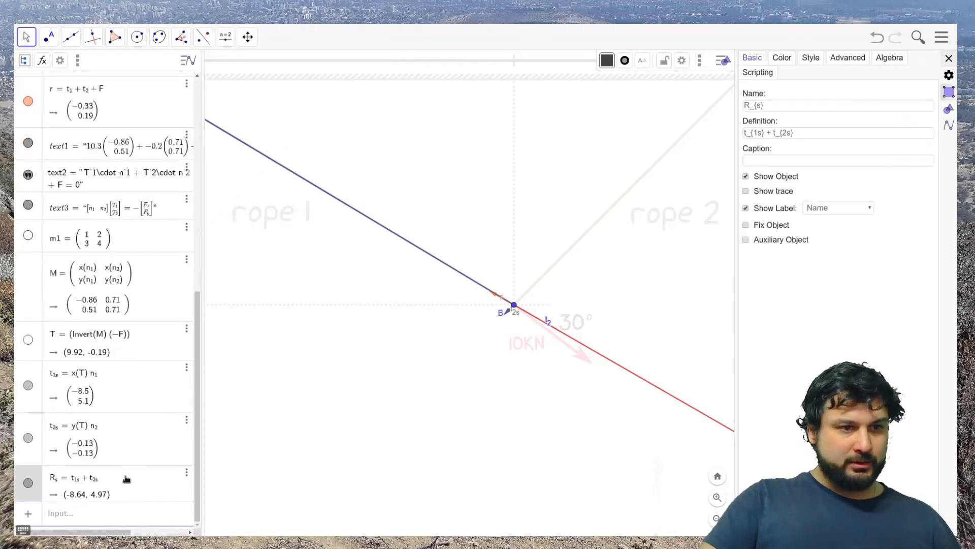
pyautogui.write('+f')
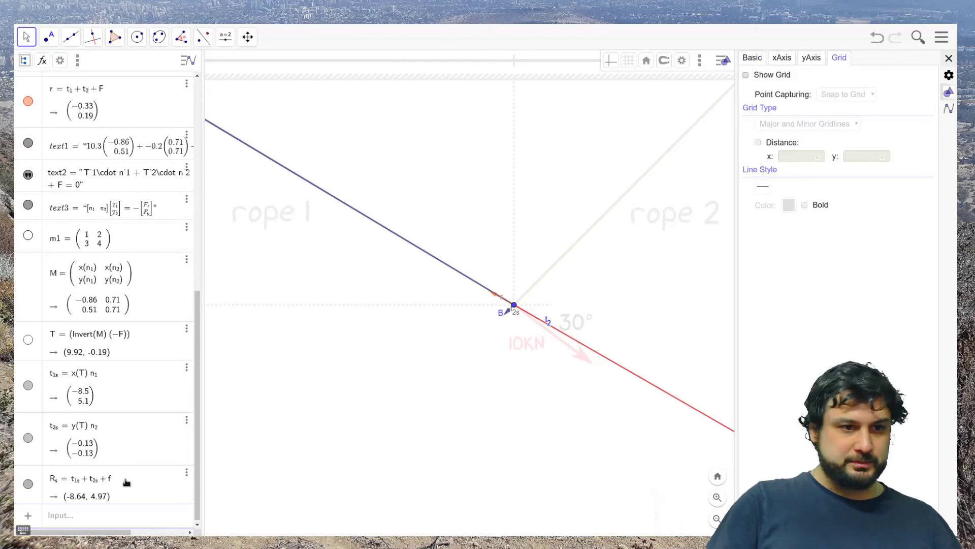
pyautogui.press('BackSpace')
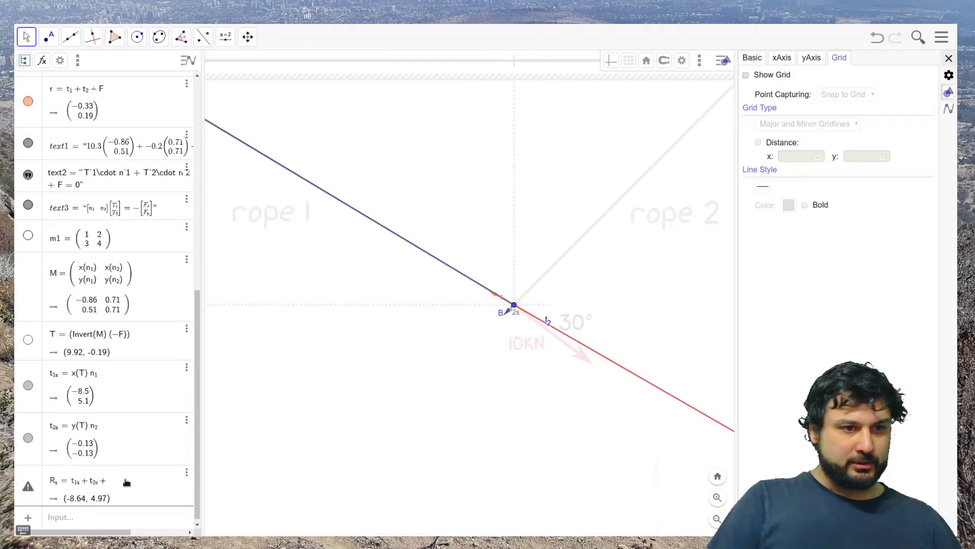
pyautogui.write('F')
pyautogui.press('Return')
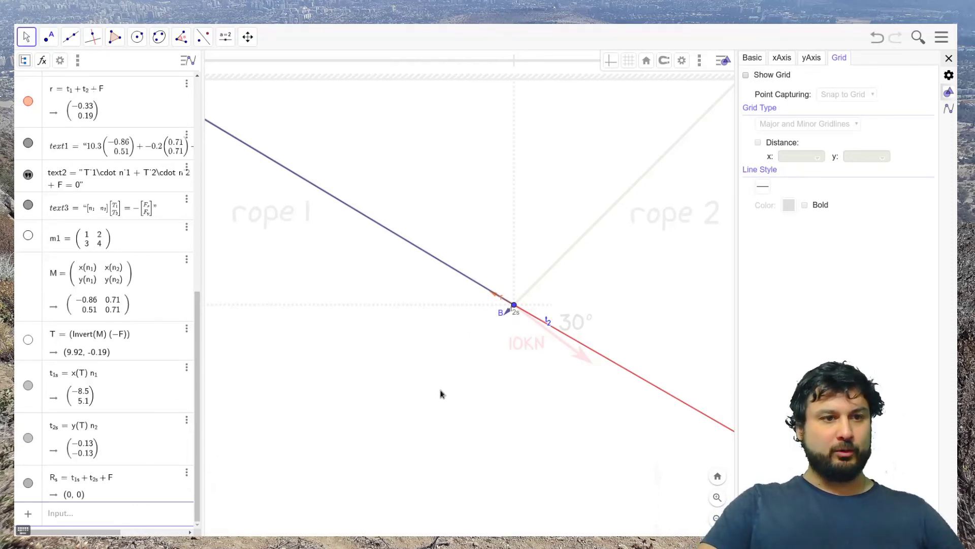
pyautogui.moveTo(194, 429); pyautogui.dragTo(180, 124)
pyautogui.scroll(-2, 454, 421)
pyautogui.scroll(-10, 454, 422)
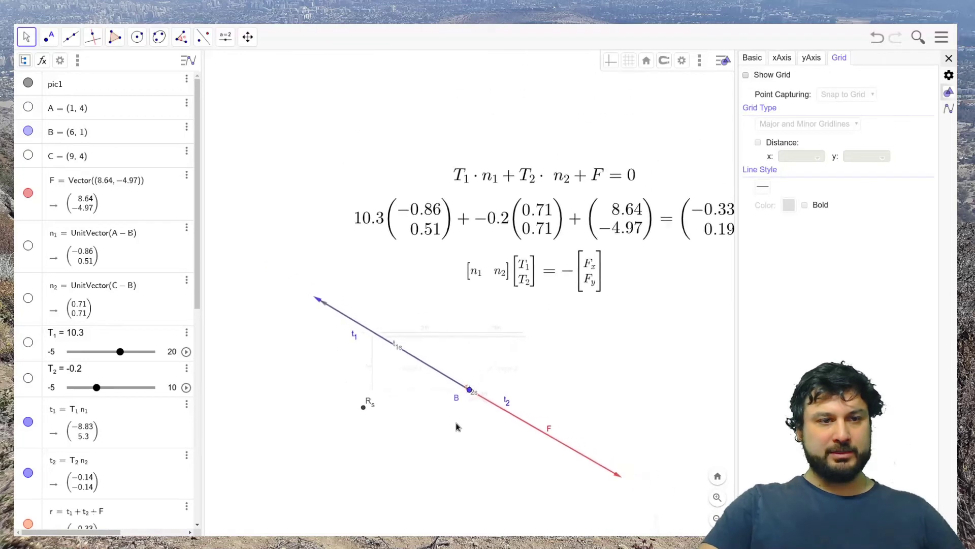
pyautogui.scroll(3, 456, 426)
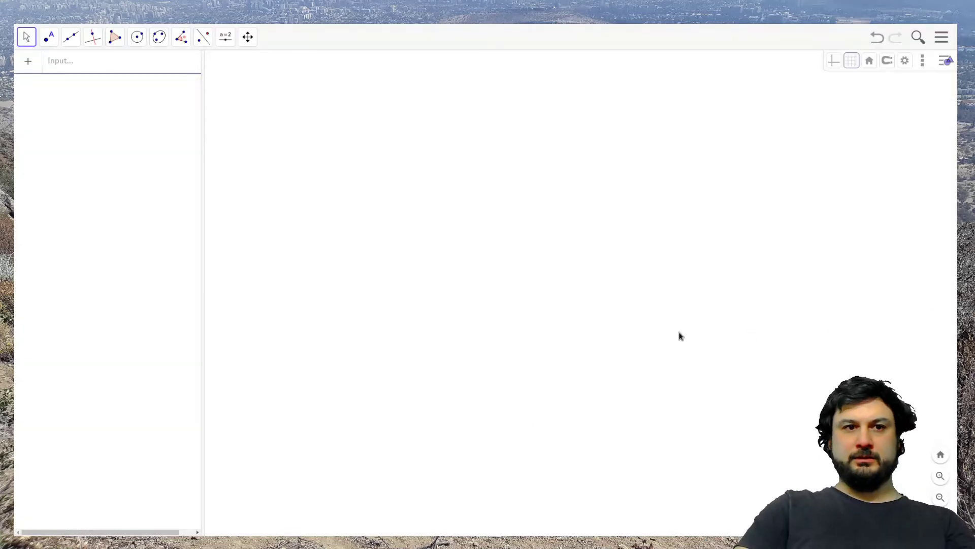
# Step: Place free points A at about (-8.58, -3.2), B at about (-1.88, -0.26) and C at about (-8.68, 3.54)
pyautogui.click(49, 37)
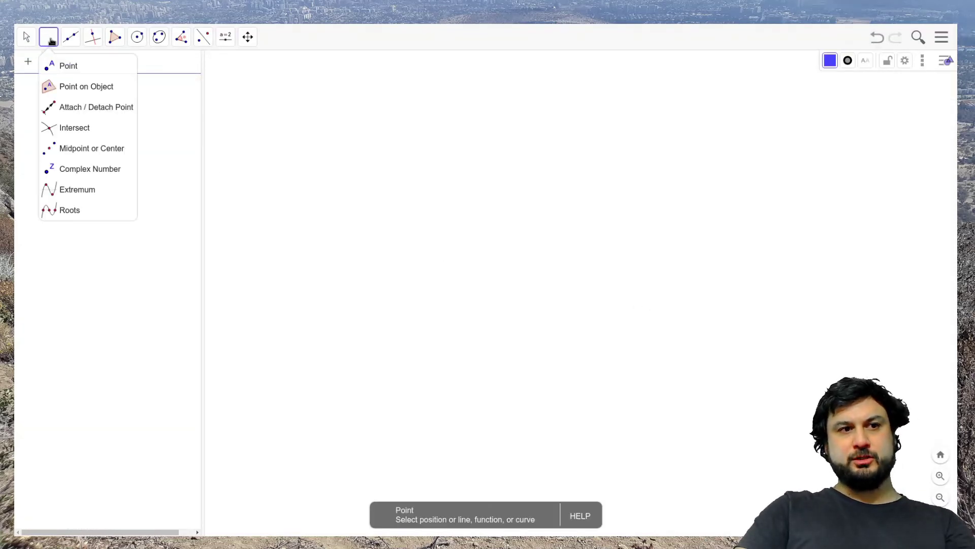
pyautogui.click(59, 64)
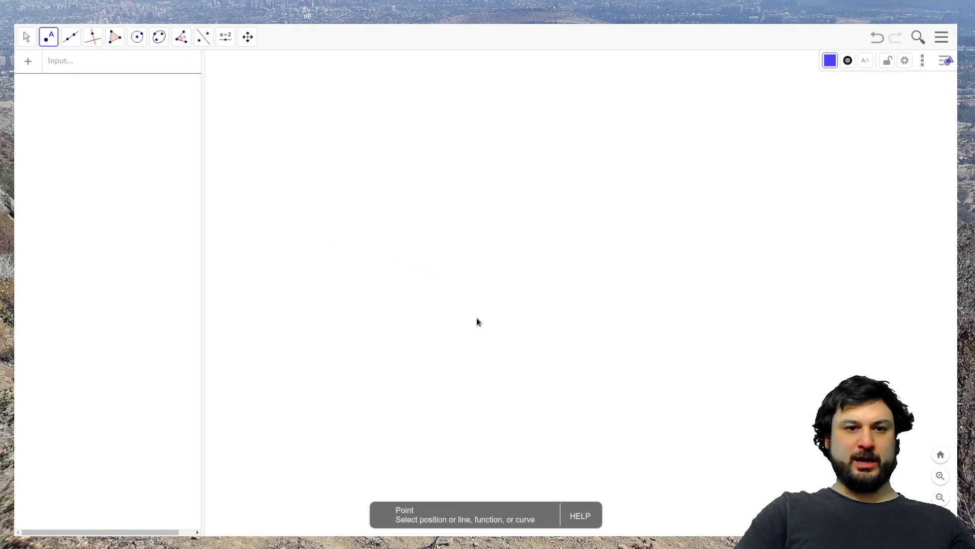
pyautogui.click(376, 316)
pyautogui.click(540, 243)
pyautogui.click(374, 150)
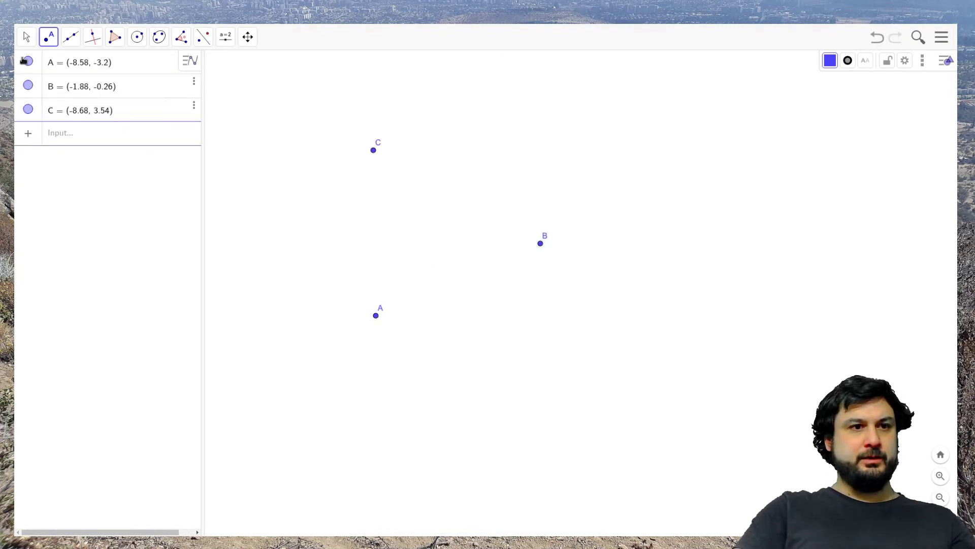
pyautogui.click(27, 37)
pyautogui.click(41, 66)
# Step: Create the unit vector from A towards C as Vector(A, A + UnitVector(C - A))
pyautogui.click(109, 138)
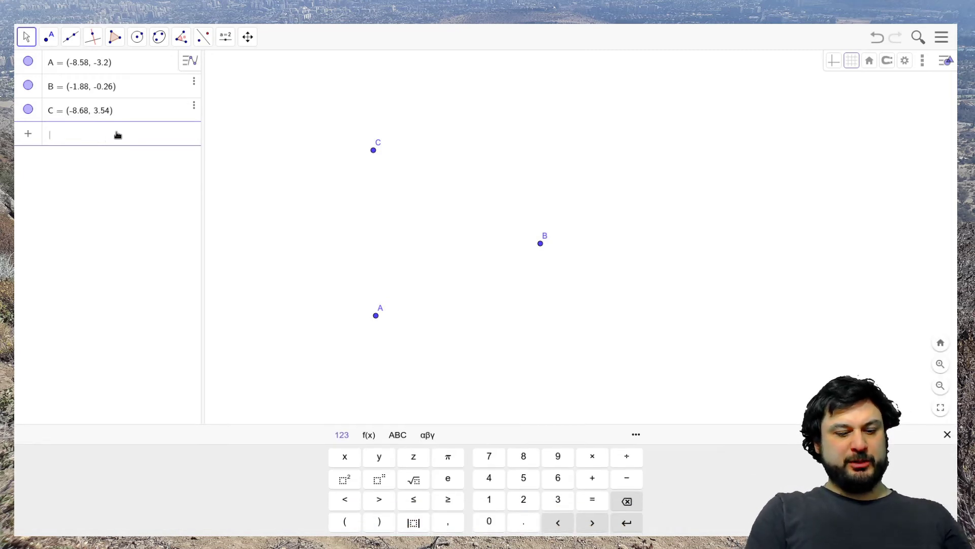
pyautogui.write('Vect')
pyautogui.press('Down')
pyautogui.press('Return')
pyautogui.write('A')
pyautogui.press('Tab')
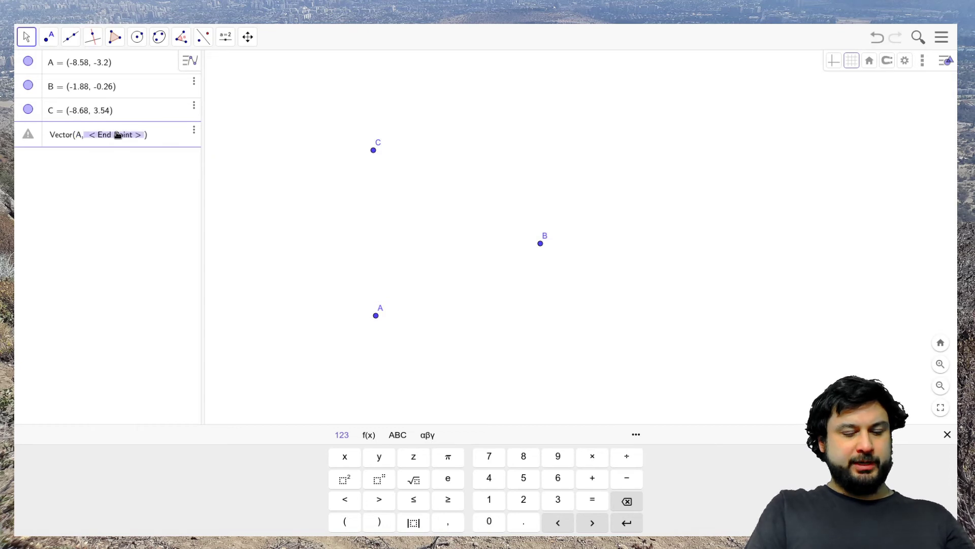
pyautogui.write('A + ')
pyautogui.write('UnitV')
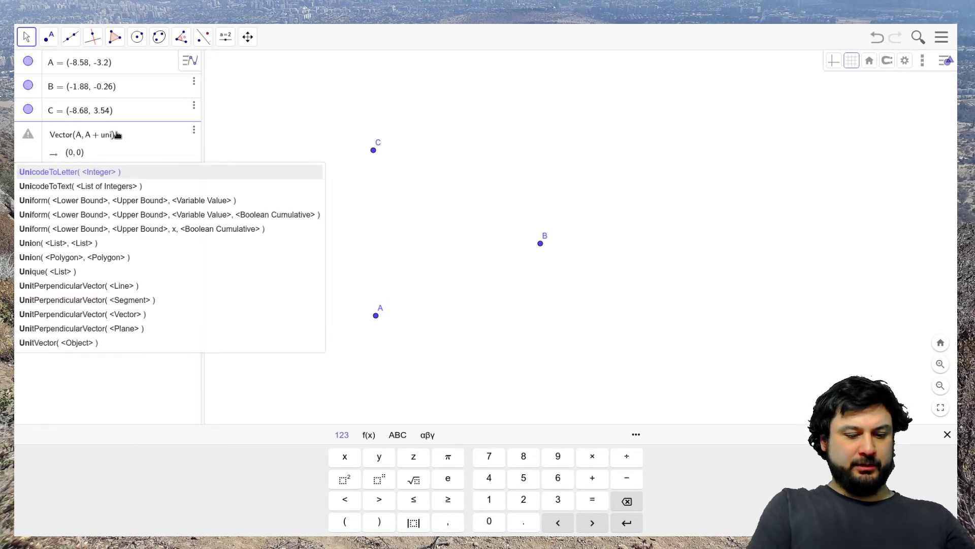
pyautogui.press('Return')
pyautogui.write('C/')
pyautogui.press('BackSpace')
pyautogui.write('-A')
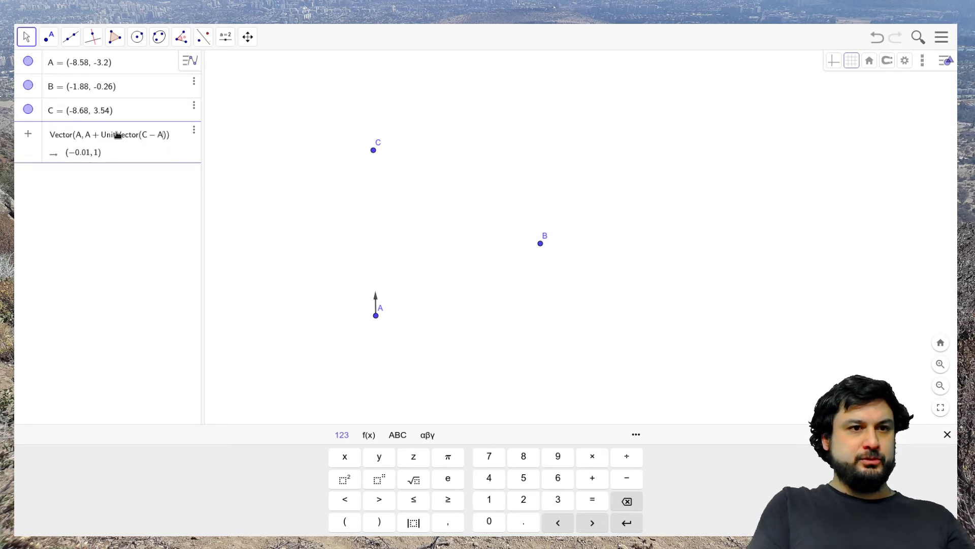
pyautogui.press('Return')
# Step: Create the unit vector from A towards B as Vector(A, A + UnitVector(B - A))
pyautogui.write('Vec')
pyautogui.press('Down')
pyautogui.press('Return')
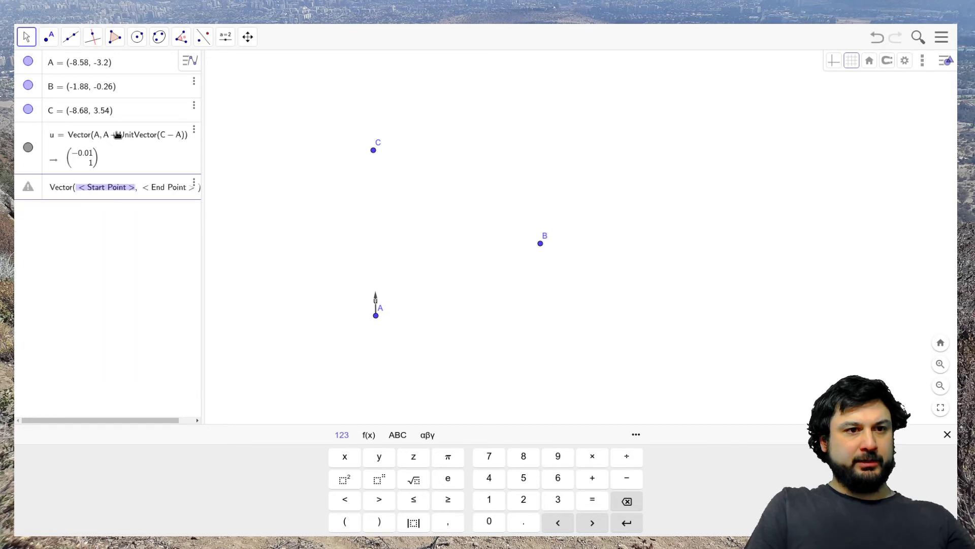
pyautogui.write('A')
pyautogui.press('Tab')
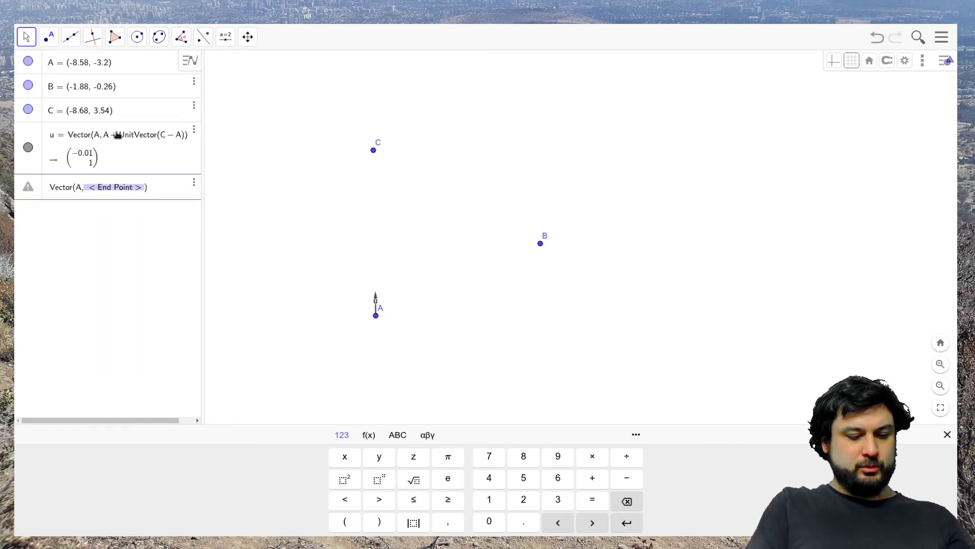
pyautogui.write('A+V')
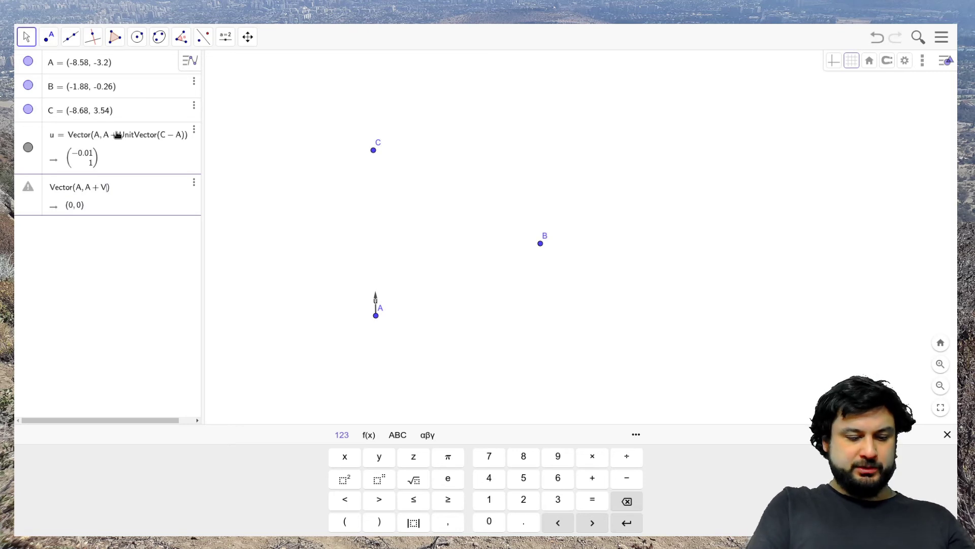
pyautogui.press('BackSpace')
pyautogui.write('Uni')
pyautogui.press('Return')
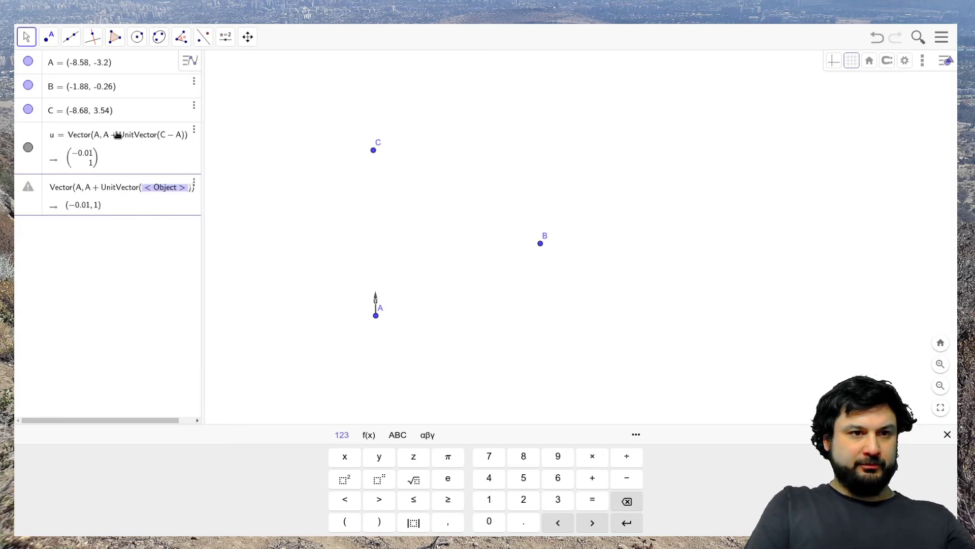
pyautogui.write('B-A')
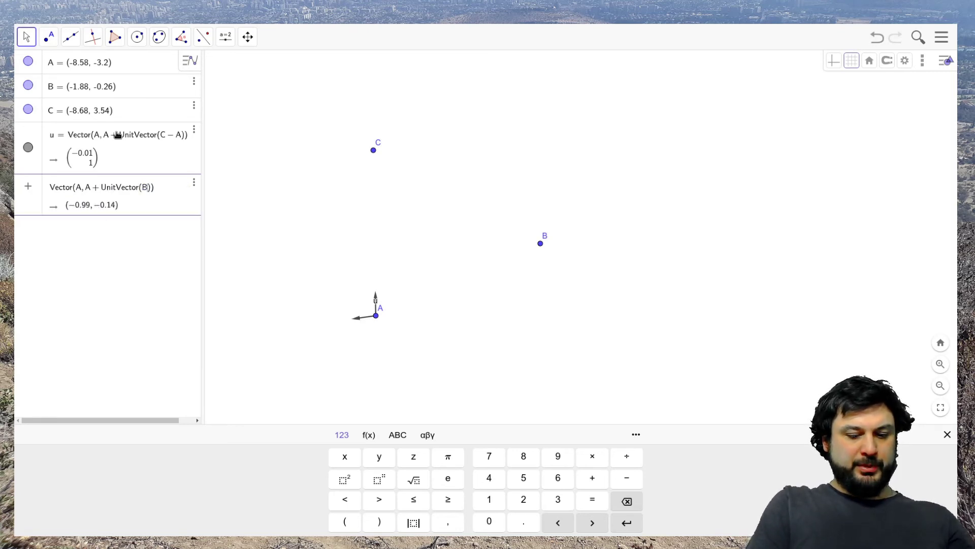
pyautogui.press('Return')
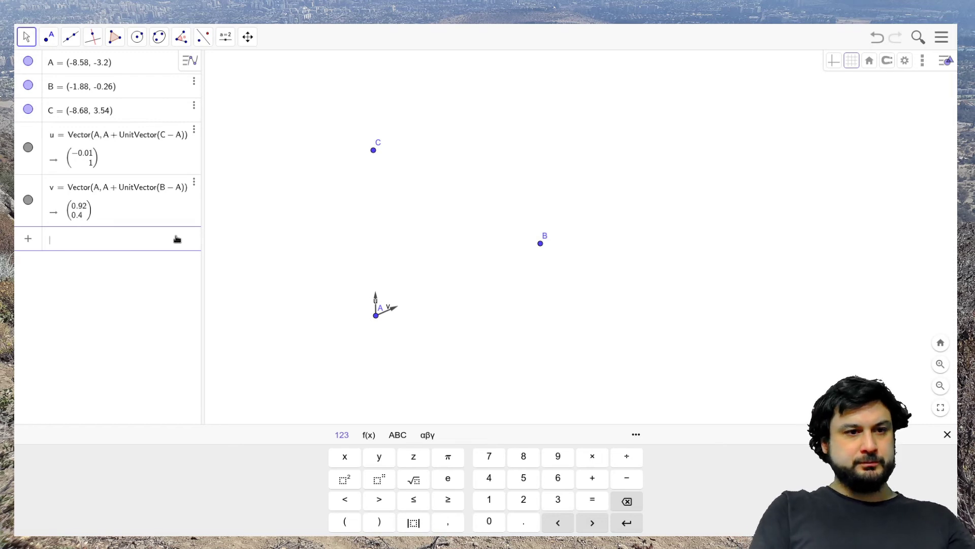
# Step: Define the force vector f = Vector(A, A + (1, 1))
pyautogui.write('f = Vec')
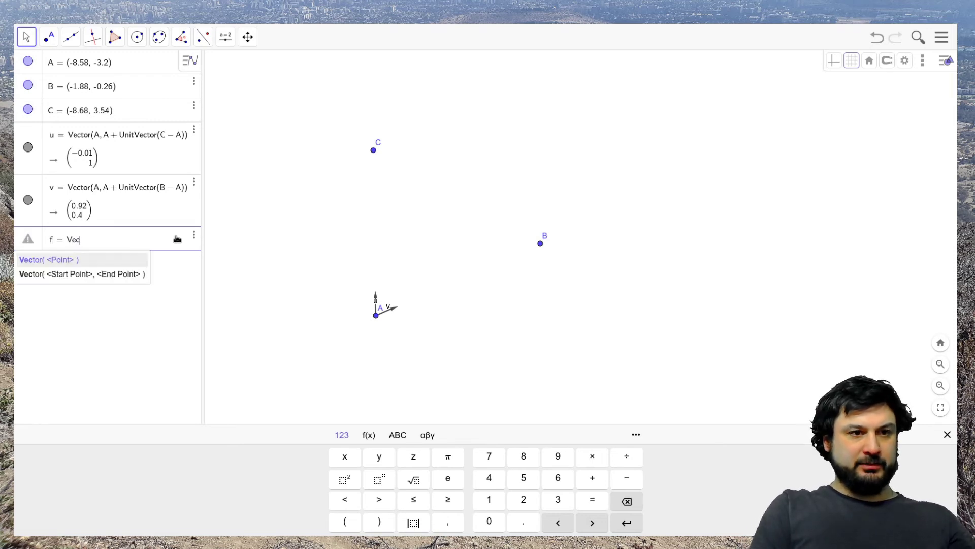
pyautogui.press('Down')
pyautogui.press('Return')
pyautogui.write('A,)')
pyautogui.press('Tab')
pyautogui.write('A + ')
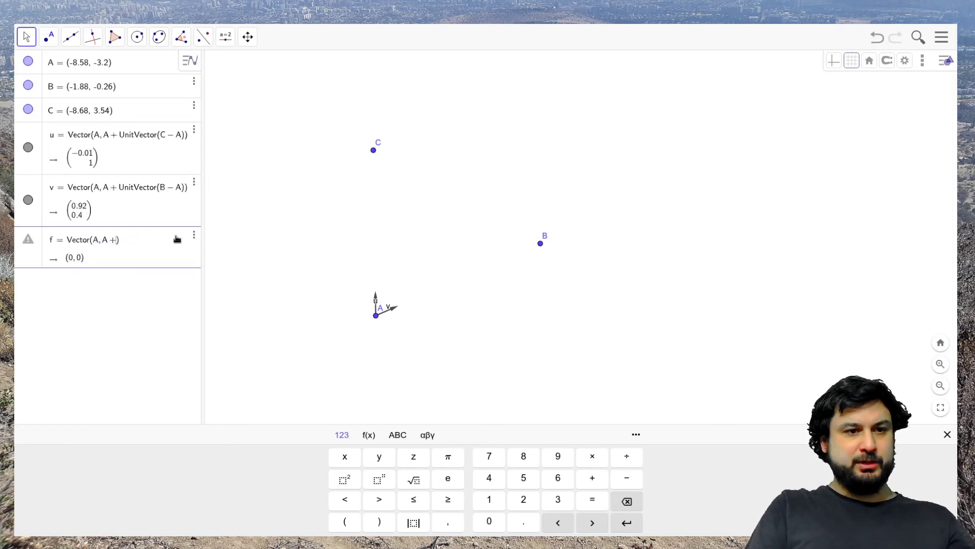
pyautogui.write('(1, 1')
pyautogui.press('Return')
# Step: Colour the force vector f red
pyautogui.click(31, 269)
pyautogui.click(831, 62)
pyautogui.click(904, 80)
# Step: Select both unit vectors u and v and colour them green
pyautogui.click(29, 212)
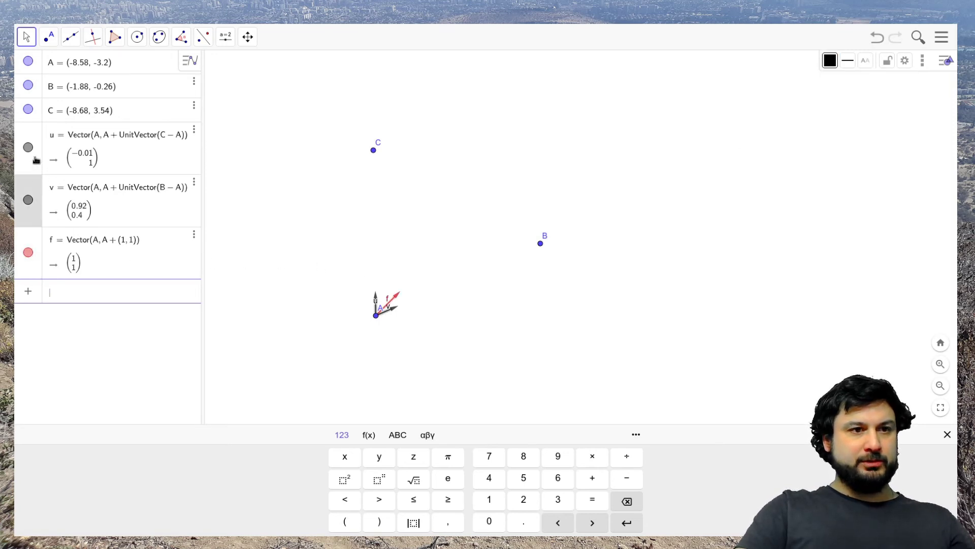
pyautogui.keyDown('ctrl'); pyautogui.click(35, 160); pyautogui.keyUp('ctrl')
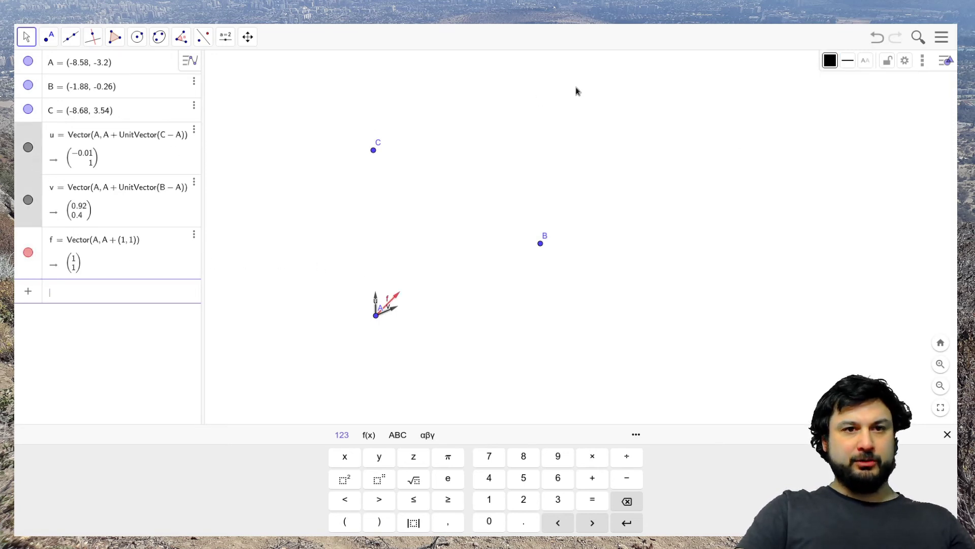
pyautogui.click(829, 61)
pyautogui.click(830, 80)
pyautogui.click(724, 189)
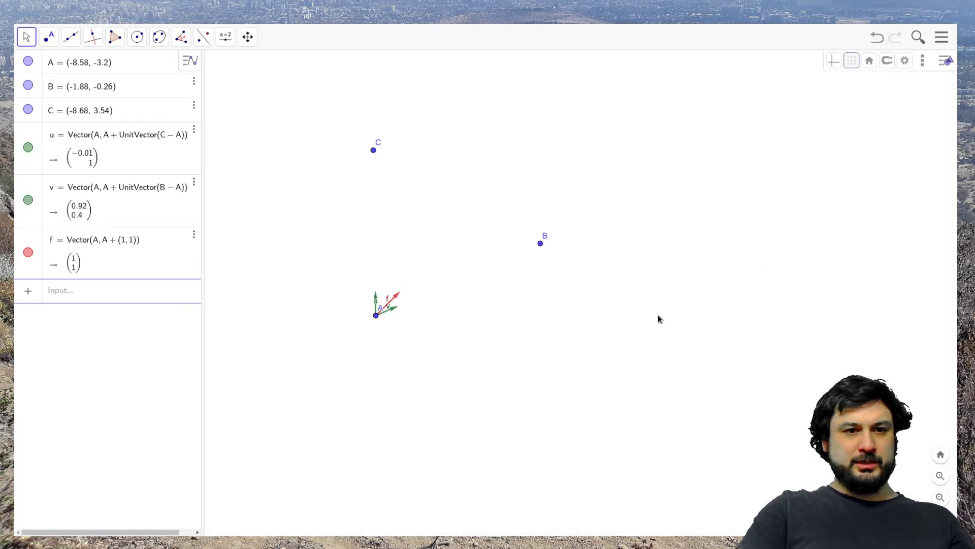
# Step: Start a matrix M whose first row holds the x-components of the unit vectors, {x(u), x(v)}
pyautogui.click(162, 292)
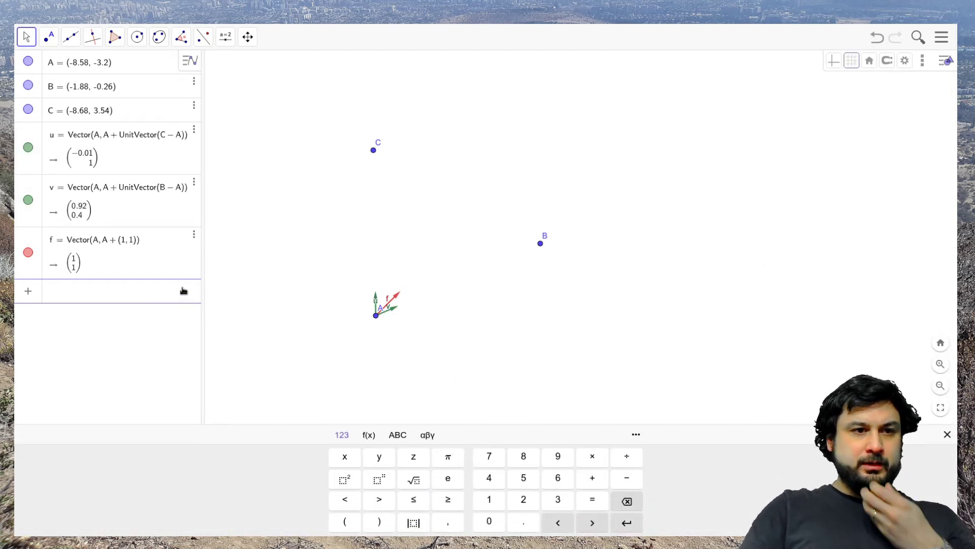
pyautogui.write('M=')
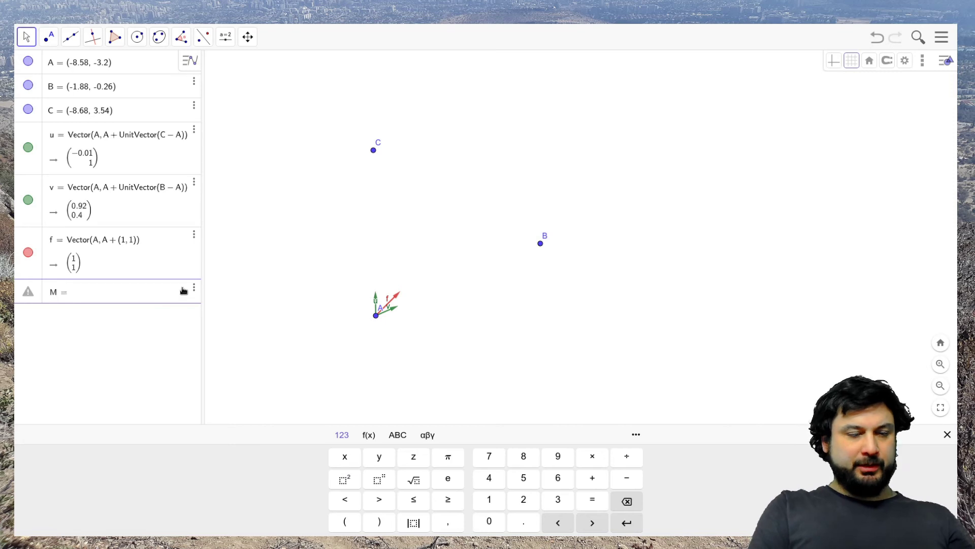
pyautogui.write('(')
pyautogui.write('"')
pyautogui.press('BackSpace')
pyautogui.write('{{x(')
pyautogui.write('u')
pyautogui.press('Right')
pyautogui.write(', x')
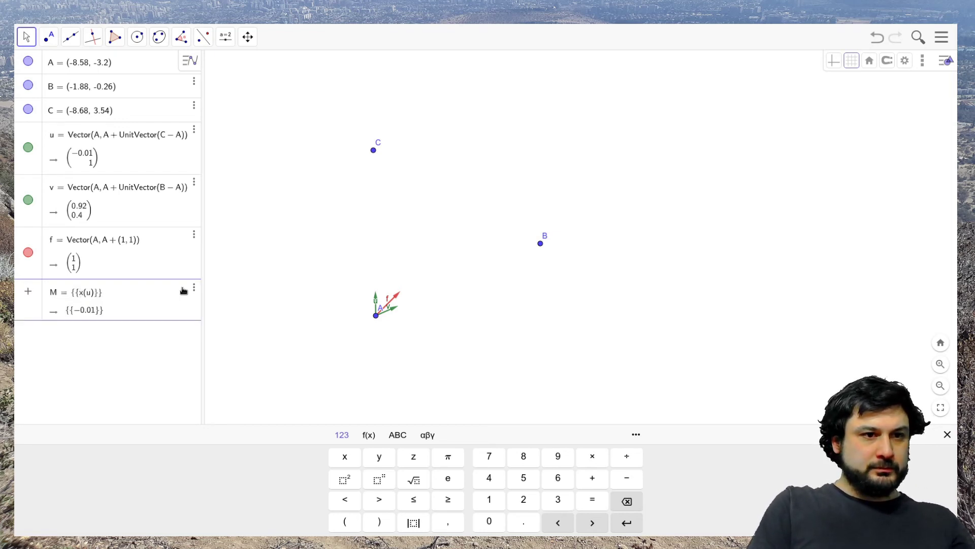
pyautogui.write('(')
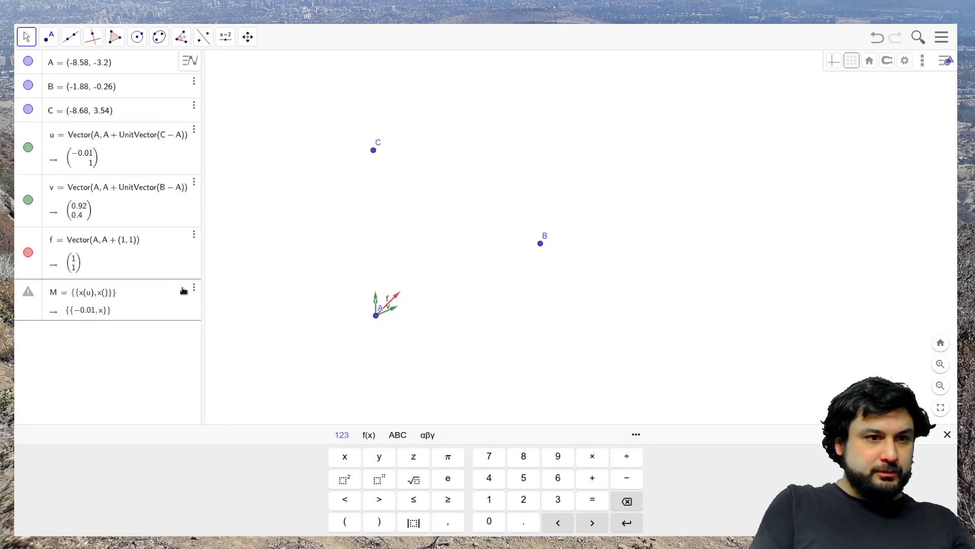
pyautogui.write('v')
pyautogui.press('Right')
pyautogui.press('Right')
# Step: Complete matrix M with a second row holding the y-components, {y(u), y(v)}
pyautogui.write(', ')
pyautogui.write('"')
pyautogui.press('BackSpace')
pyautogui.write('{')
pyautogui.write('y')
pyautogui.write('*')
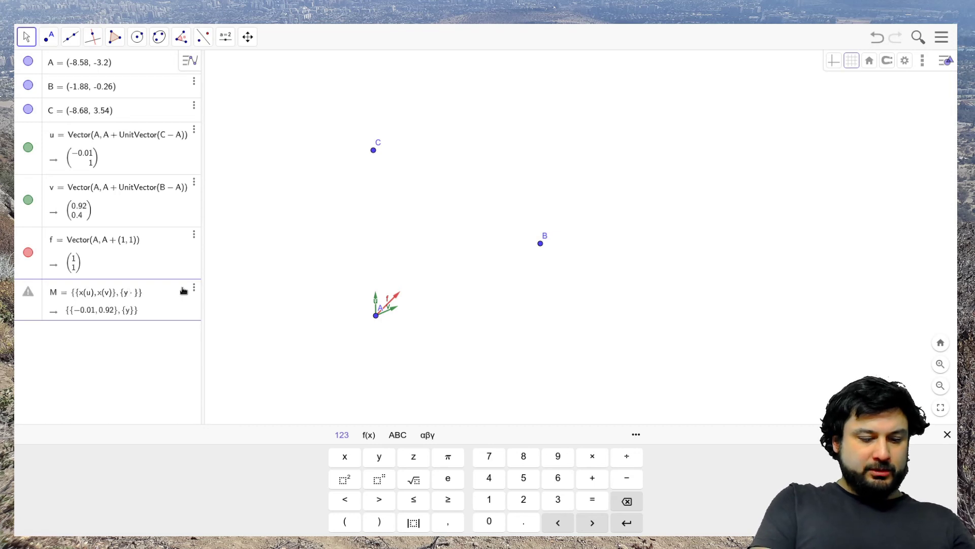
pyautogui.write('u')
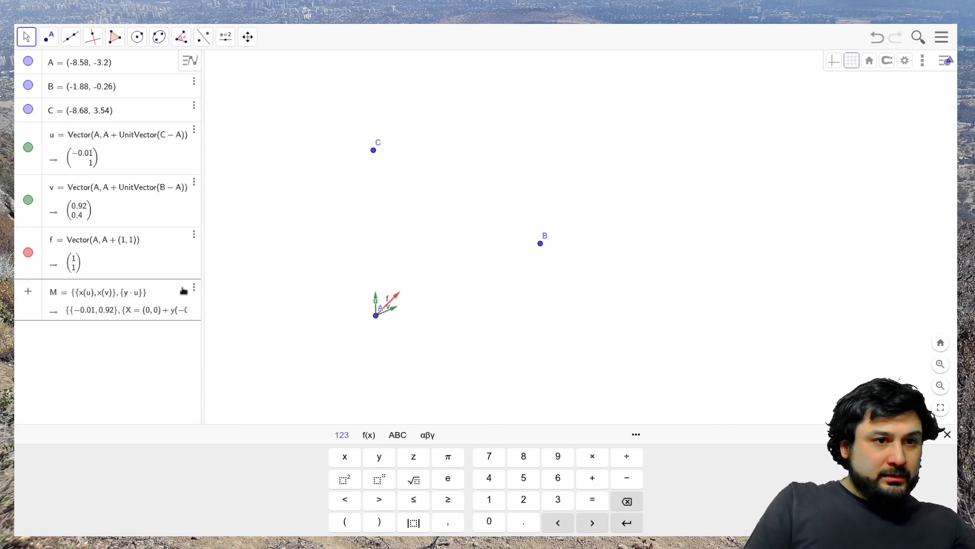
pyautogui.press('BackSpace')
pyautogui.press('BackSpace')
pyautogui.write('(')
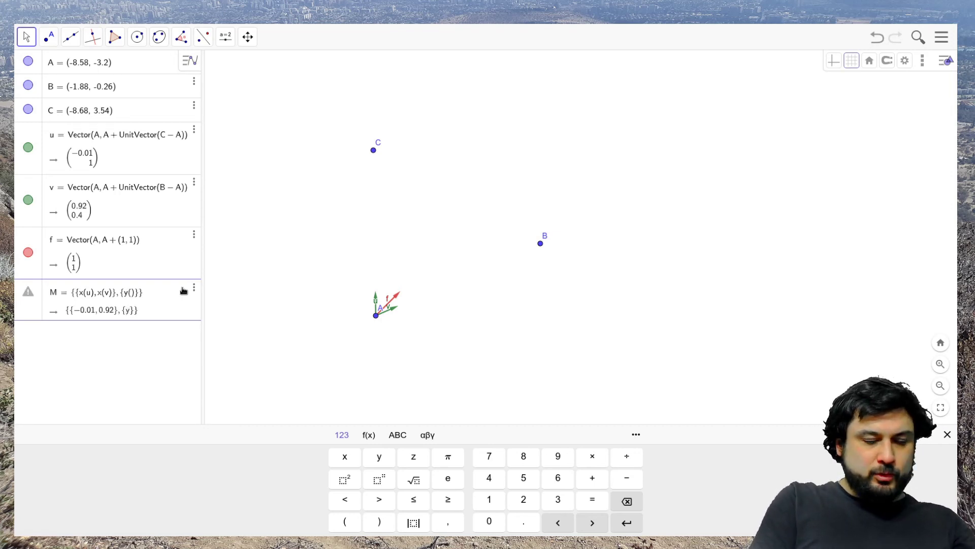
pyautogui.write('u),y')
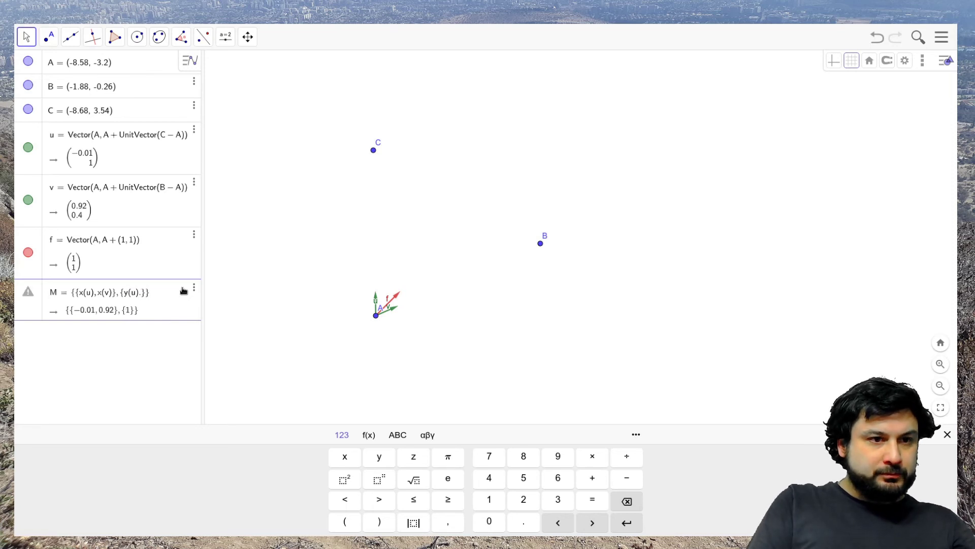
pyautogui.write('(')
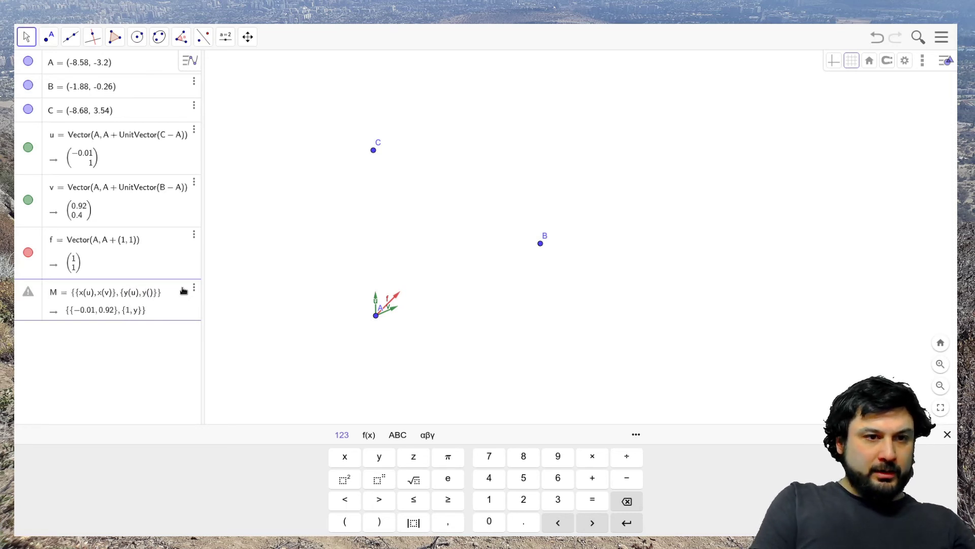
pyautogui.write('v')
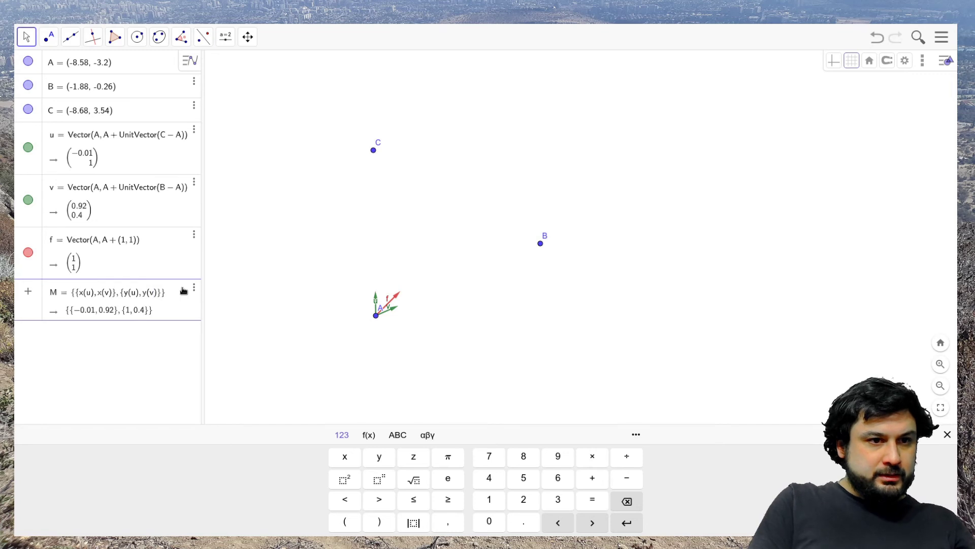
pyautogui.press('Return')
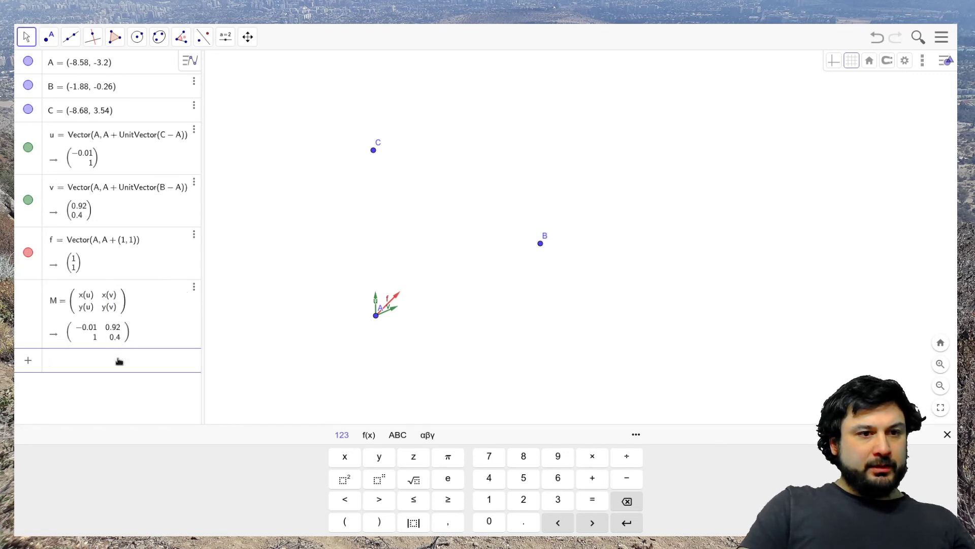
# Step: Define the solution T as the inverse of the matrix times the negative force, T = Invert(M) (-f)
pyautogui.write('T = ')
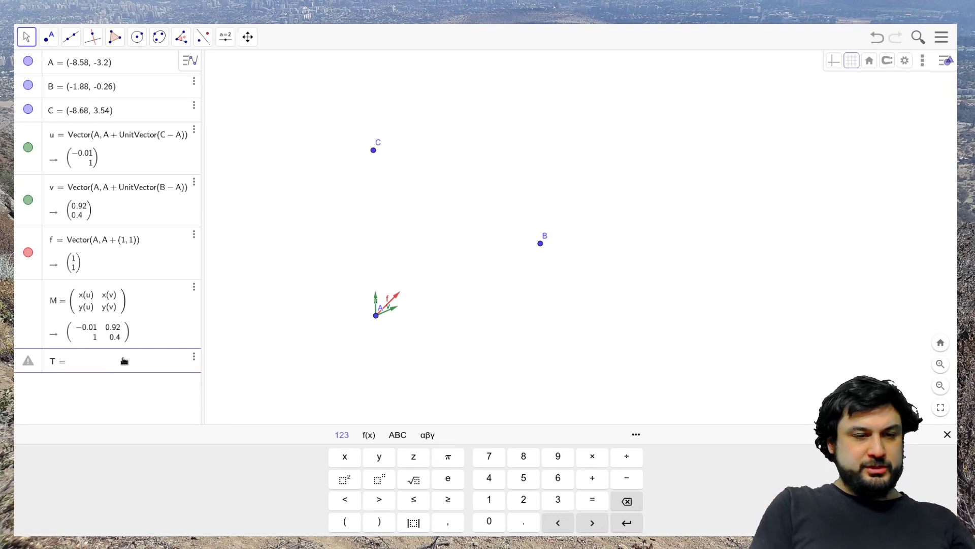
pyautogui.write('invert')
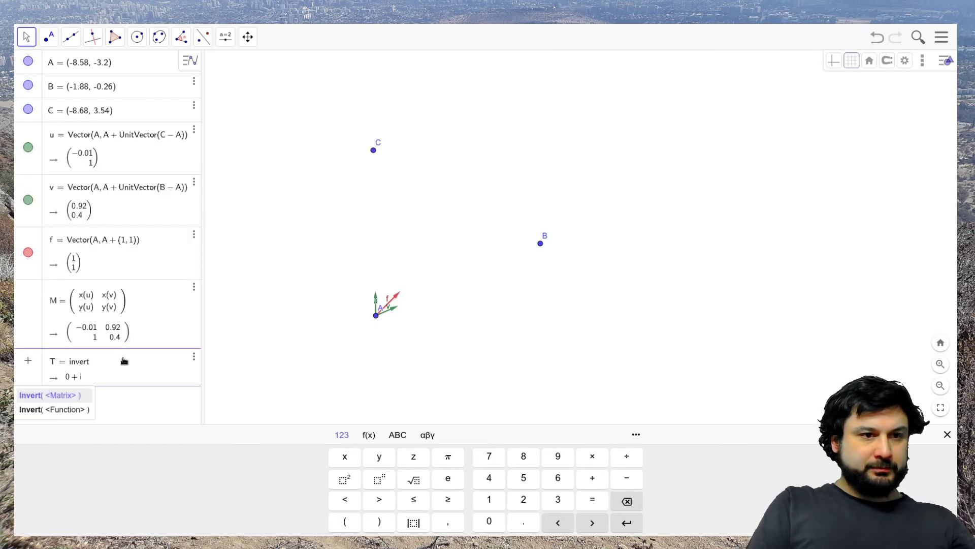
pyautogui.press('Return')
pyautogui.write('M')
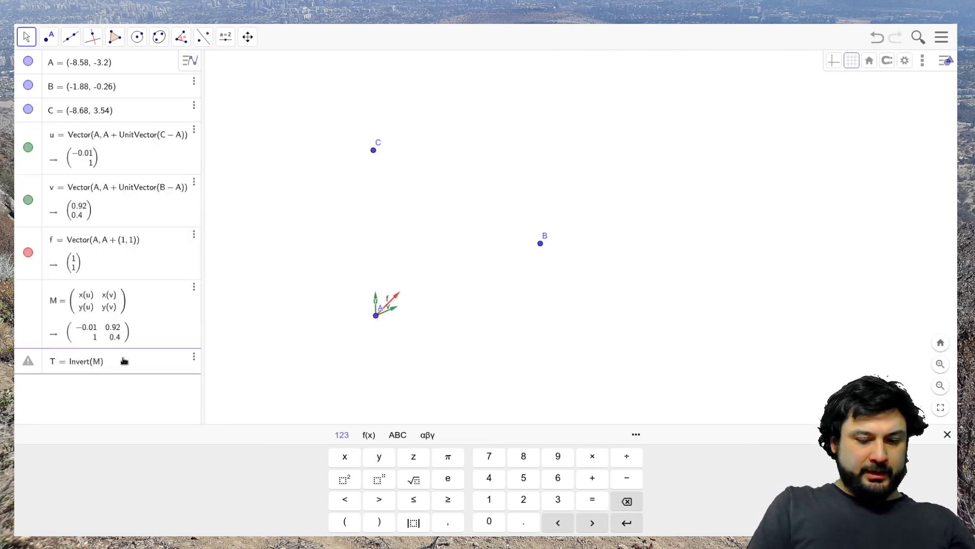
pyautogui.write('*(')
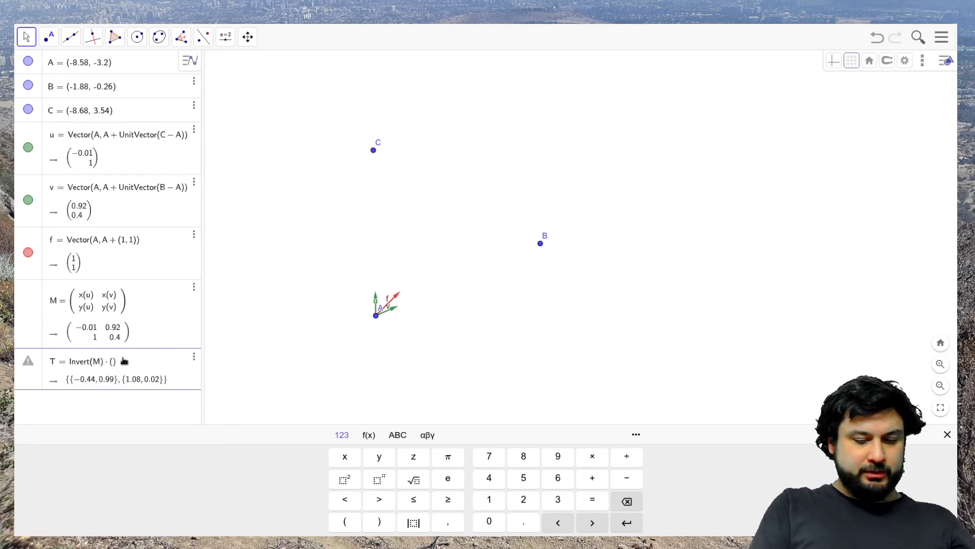
pyautogui.write('/')
pyautogui.press('BackSpace')
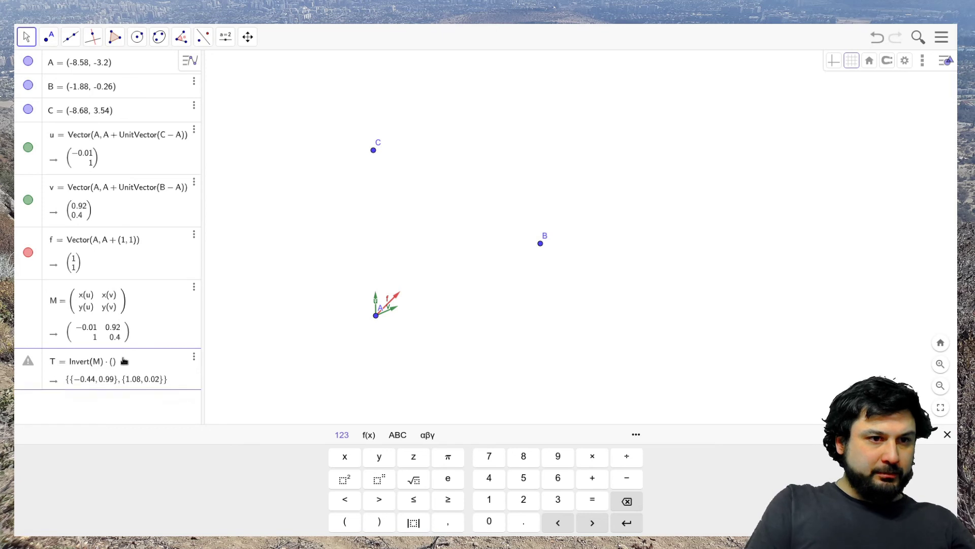
pyautogui.write('-1,-1')
pyautogui.press('Return')
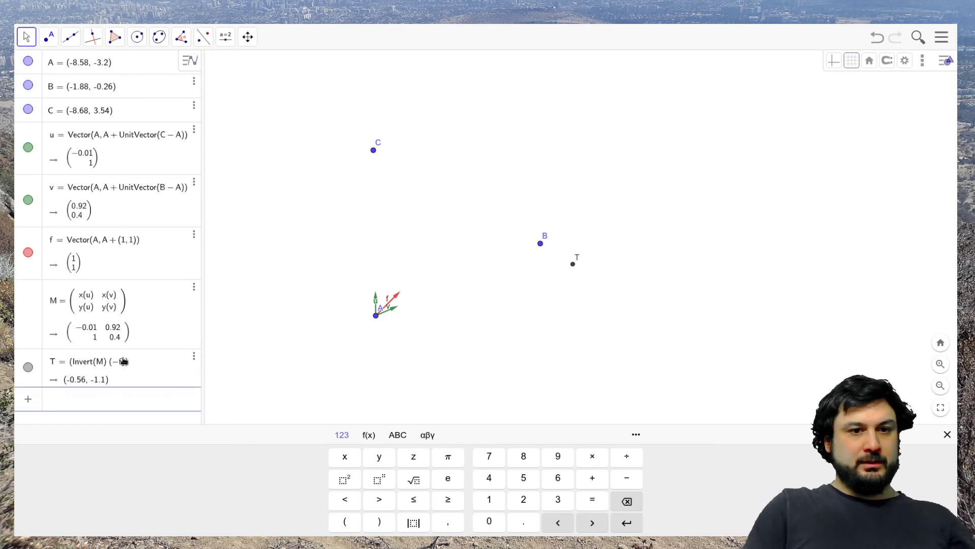
# Step: Define the first tension vector as t1 = x(T) u
pyautogui.write('t1=')
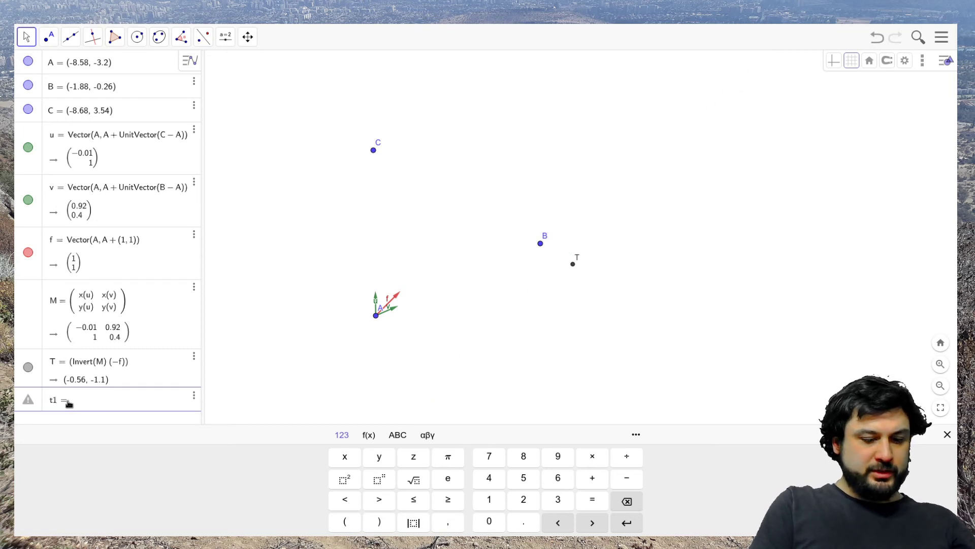
pyautogui.write('x*T')
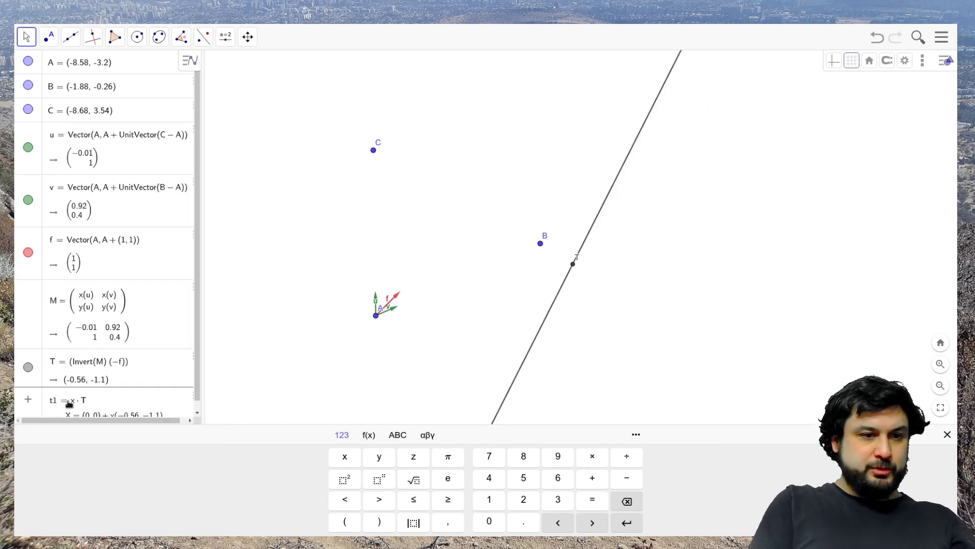
pyautogui.press('Return')
pyautogui.write('(T)')
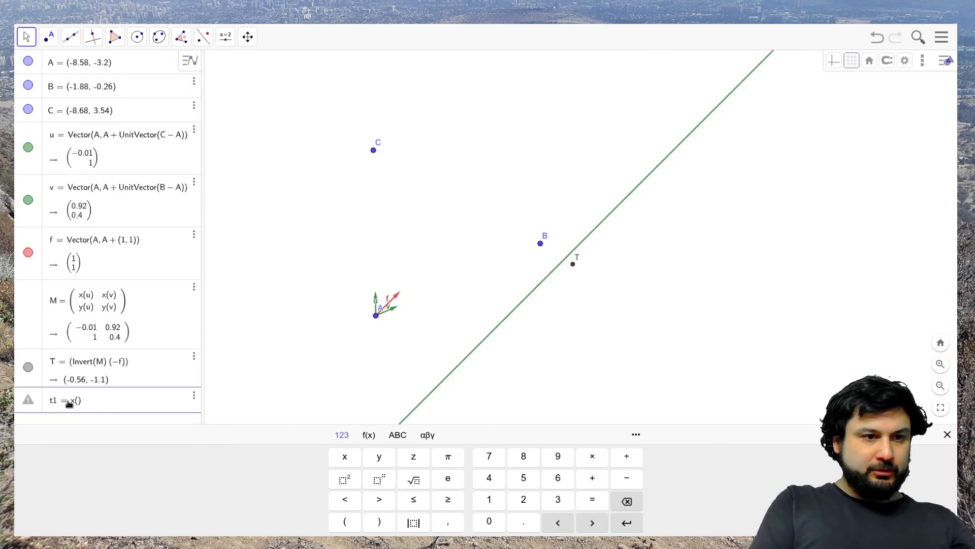
pyautogui.write('*')
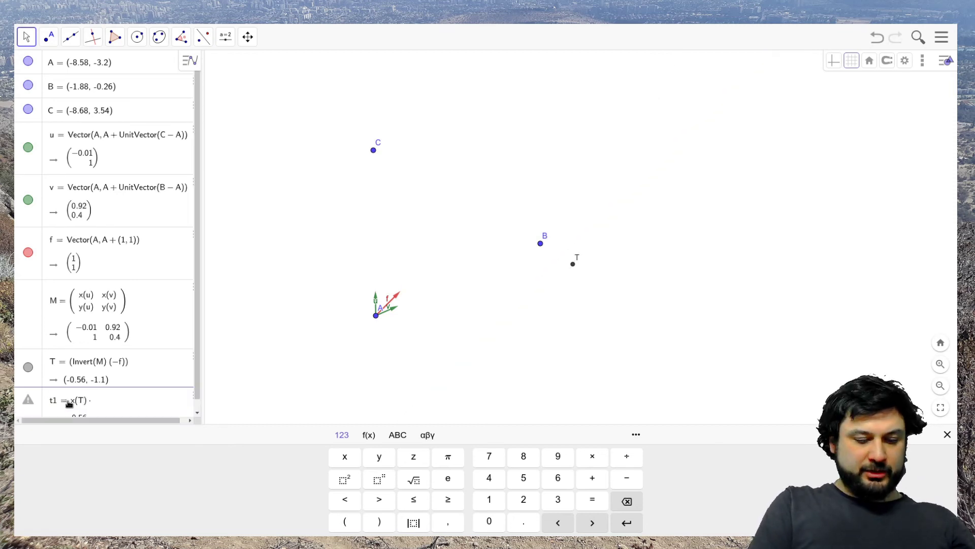
pyautogui.write('u')
pyautogui.press('Return')
# Step: Define the second tension vector as t2 = y(T) v
pyautogui.write('t2=')
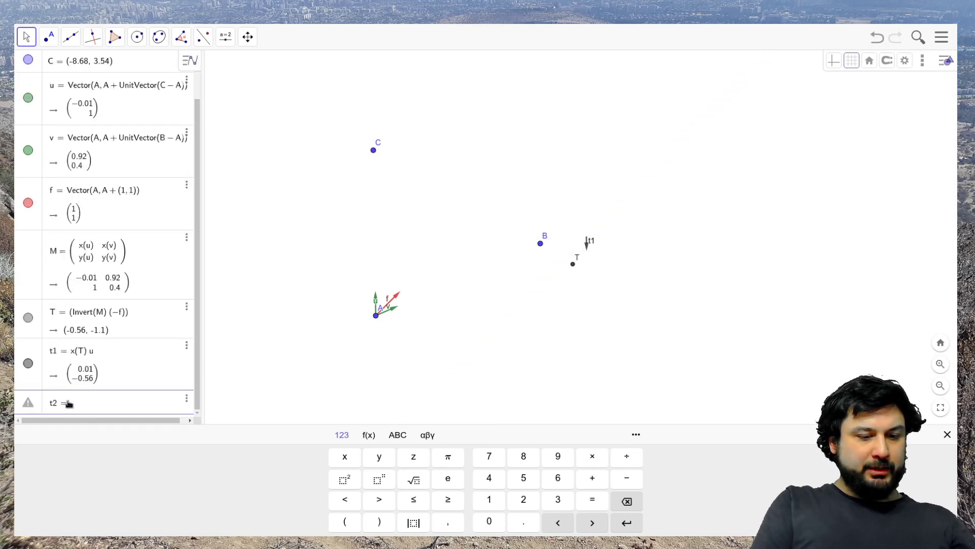
pyautogui.write('y(')
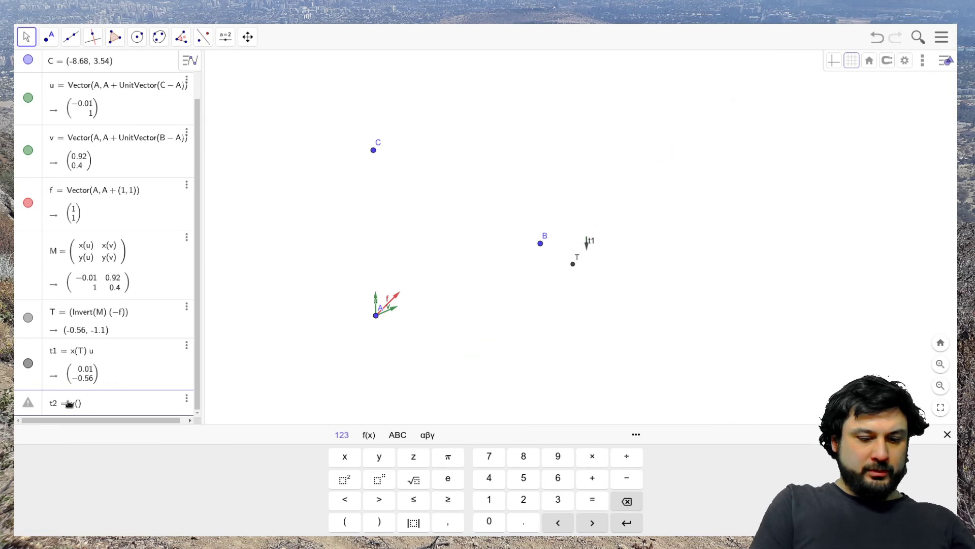
pyautogui.write('T')
pyautogui.write('*v')
pyautogui.press('Return')
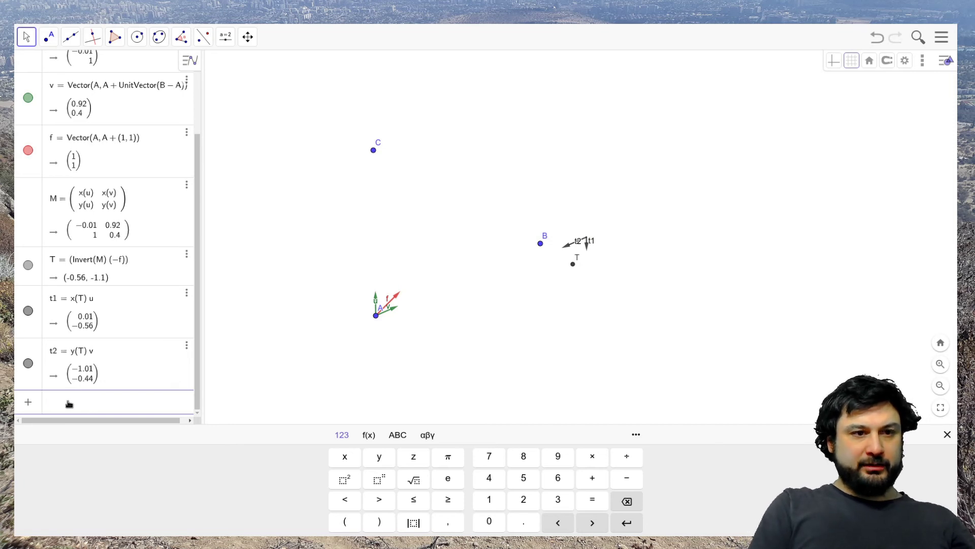
# Step: Check the equilibrium by adding the vector sum t1 + t2 + f
pyautogui.write('t1 + t2')
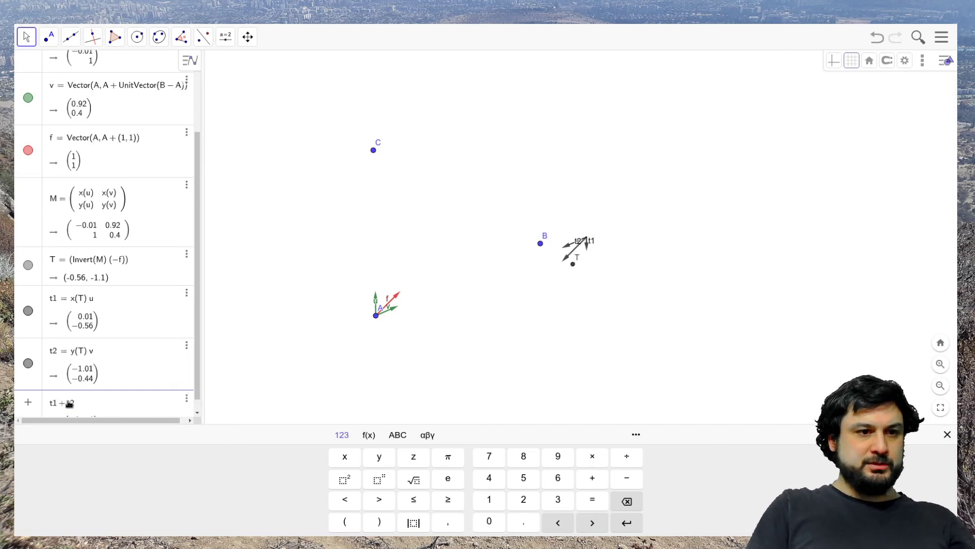
pyautogui.write(' + f')
pyautogui.press('Return')
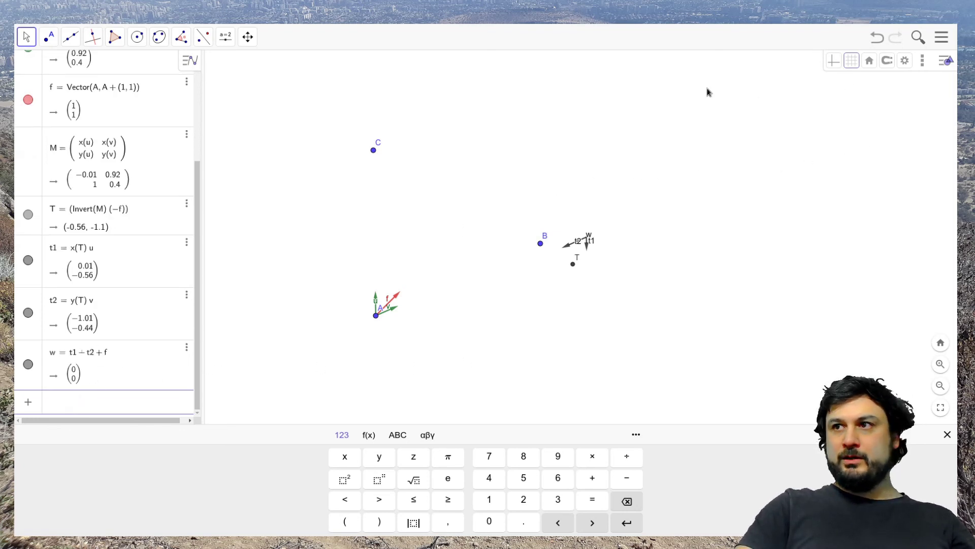
# Step: Start creating a new custom tool with the vectors t1 and t2 as its output objects
pyautogui.click(943, 38)
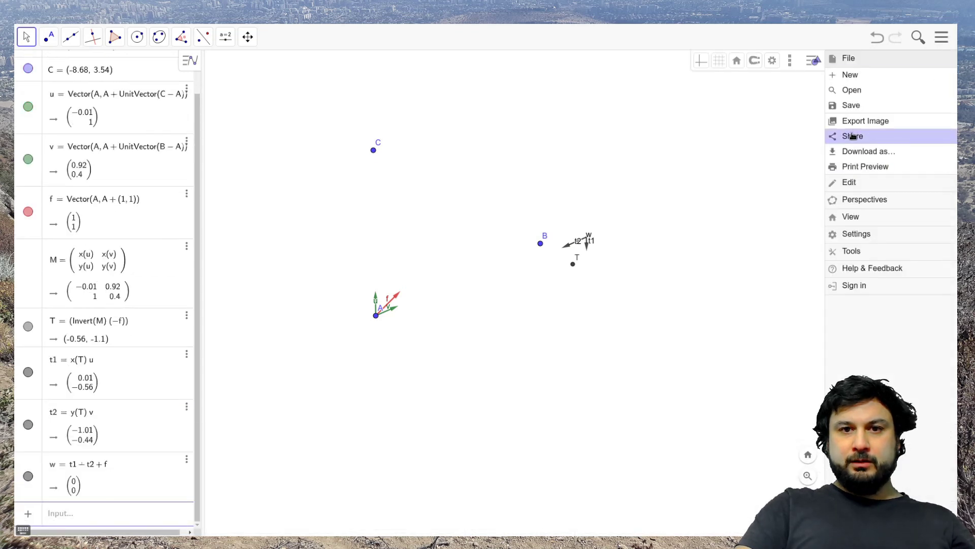
pyautogui.click(858, 254)
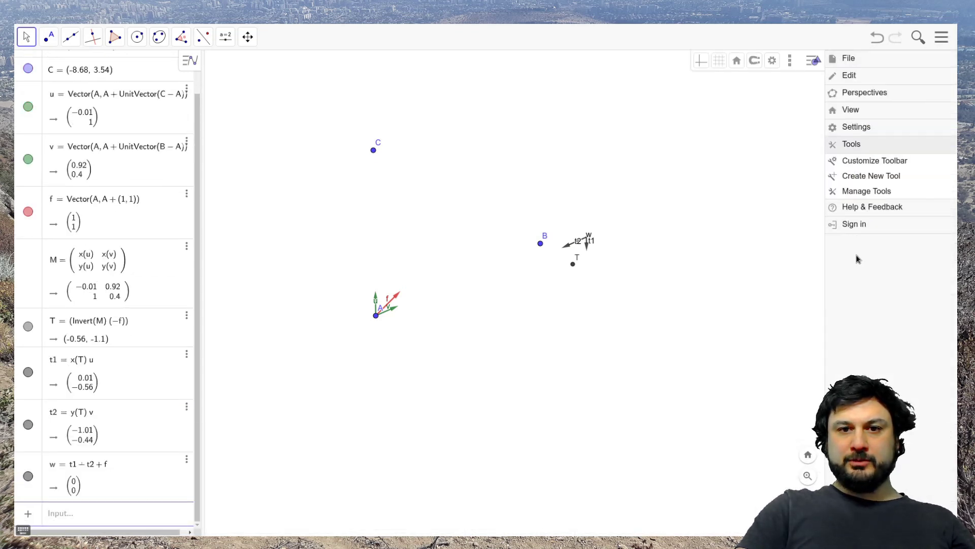
pyautogui.click(857, 177)
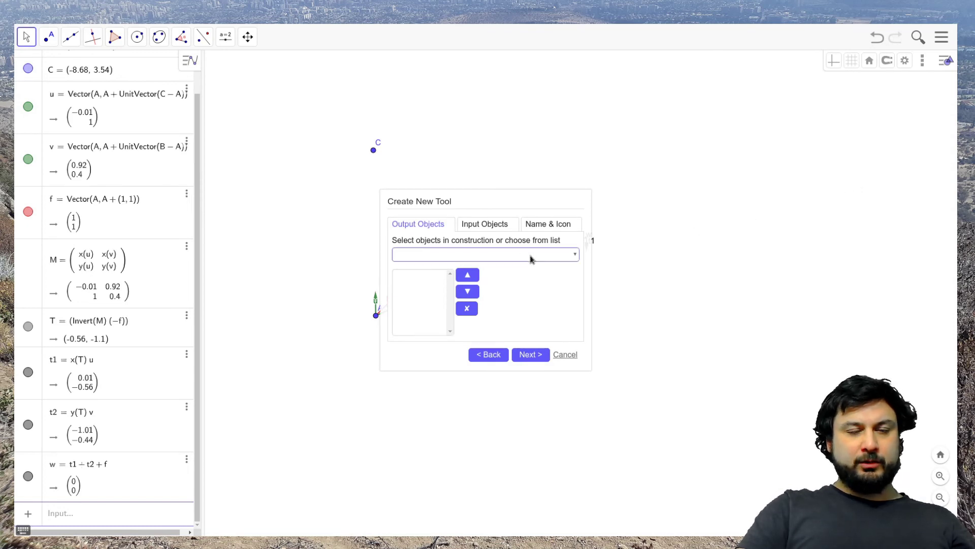
pyautogui.click(476, 255)
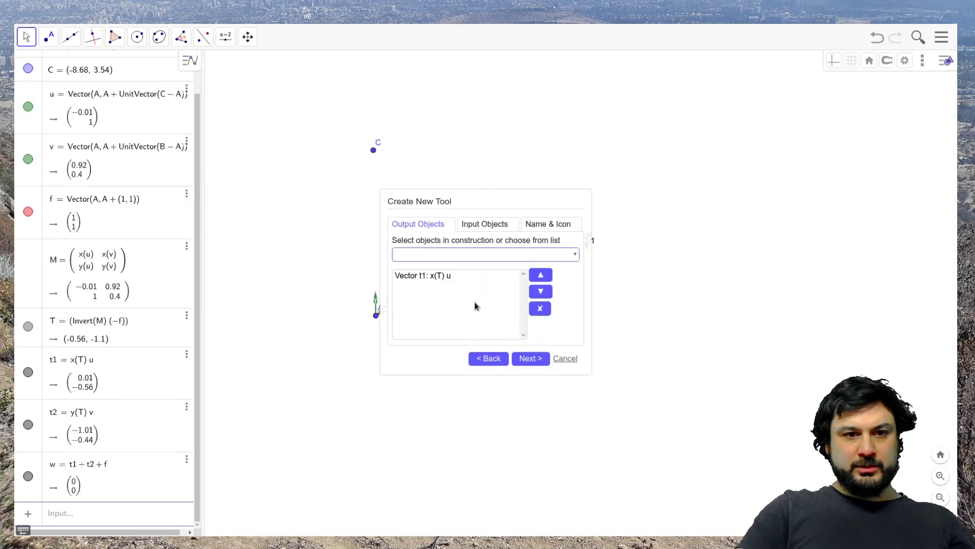
pyautogui.click(463, 307)
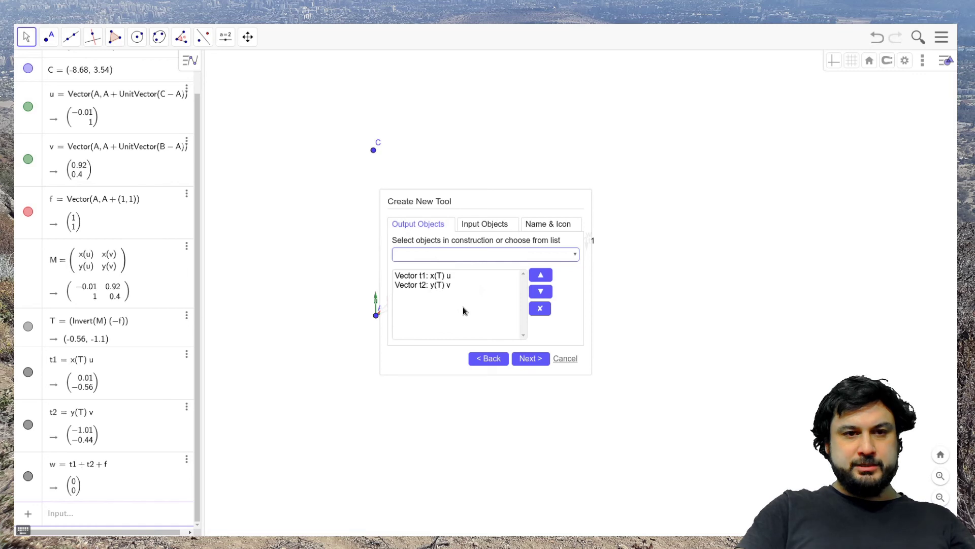
# Step: Remove points A, B and C from the new tool's input objects
pyautogui.click(486, 222)
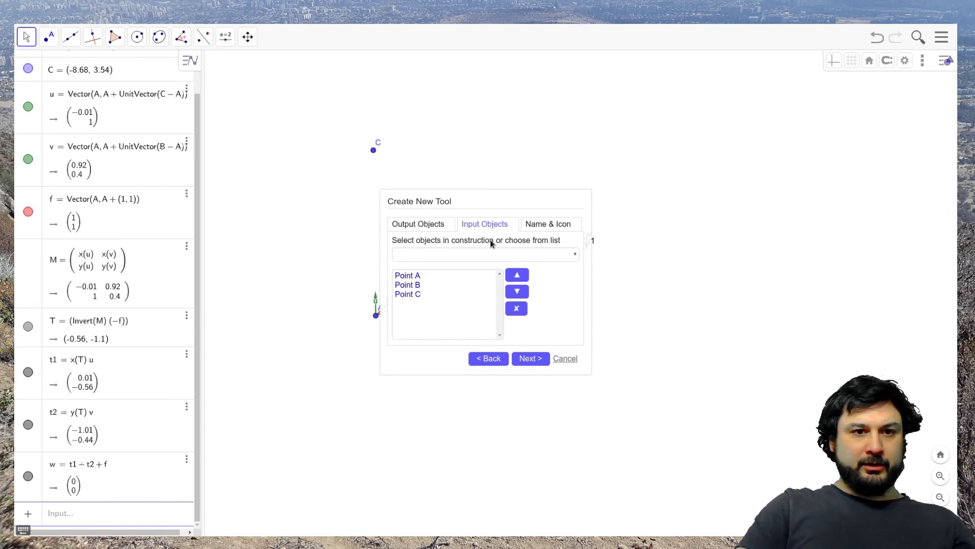
pyautogui.click(475, 277)
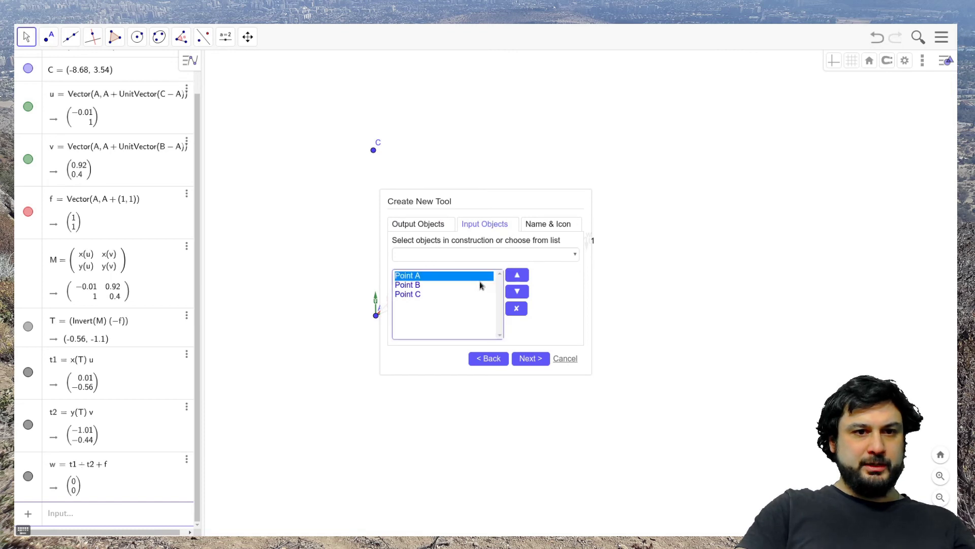
pyautogui.click(526, 312)
pyautogui.click(474, 285)
pyautogui.click(517, 308)
pyautogui.click(456, 276)
pyautogui.click(515, 309)
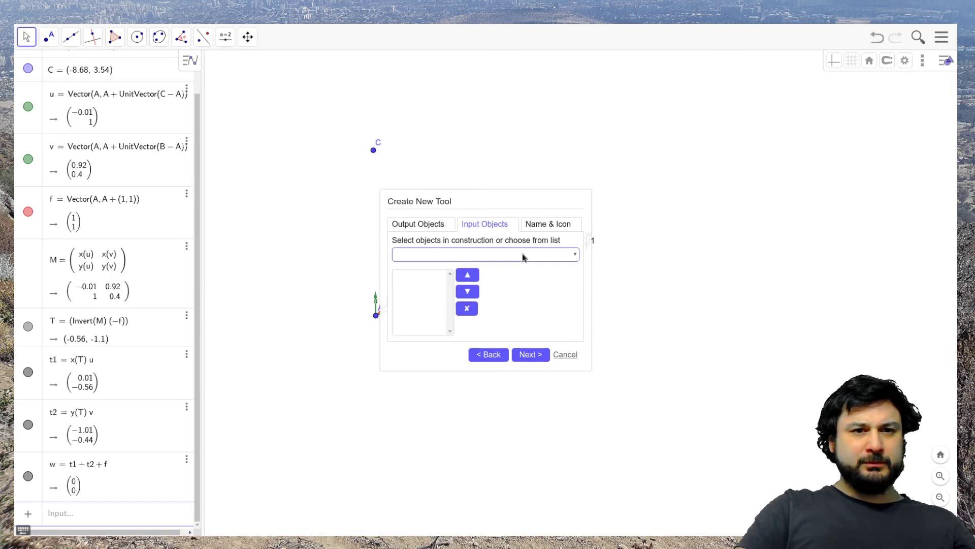
# Step: Add the vectors u, v and f, in that order, as the new tool's input objects
pyautogui.click(523, 255)
pyautogui.click(469, 325)
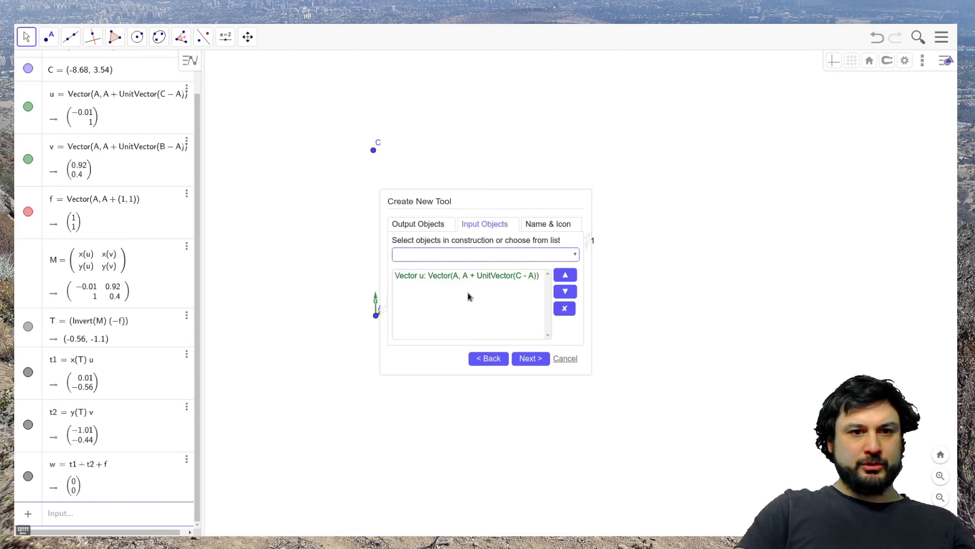
pyautogui.click(479, 259)
pyautogui.click(470, 325)
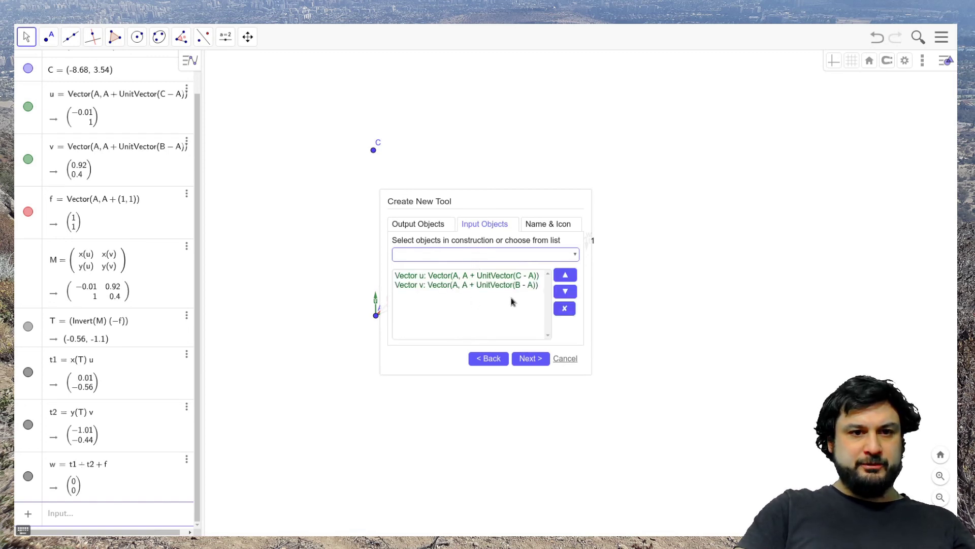
pyautogui.click(490, 255)
pyautogui.click(478, 298)
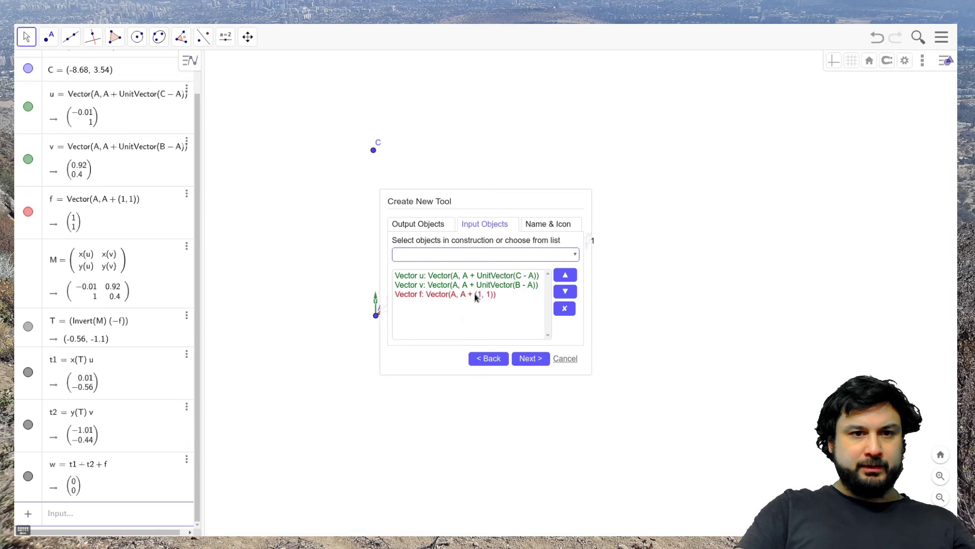
# Step: Name the tool and its command ParticleEq and finish creating it
pyautogui.click(528, 359)
pyautogui.doubleClick(450, 257)
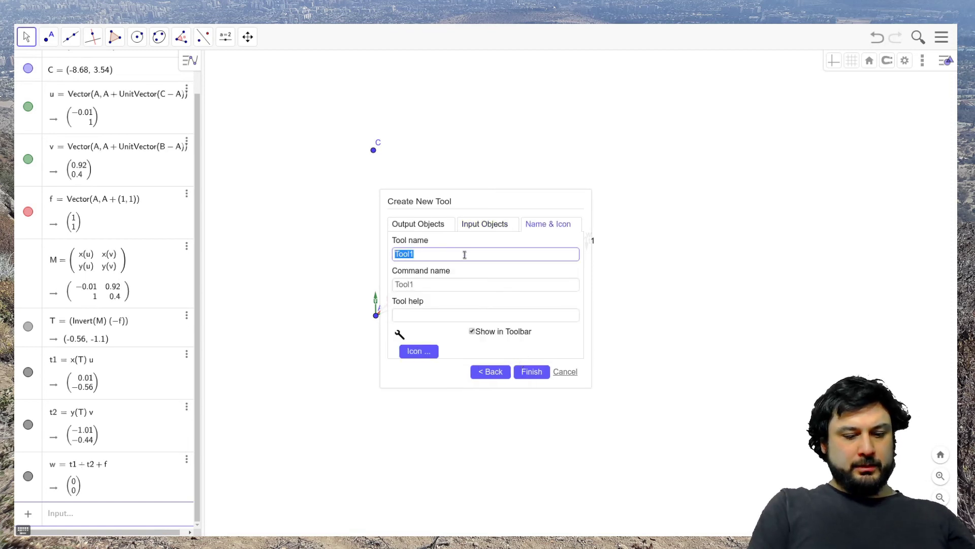
pyautogui.write('Partic')
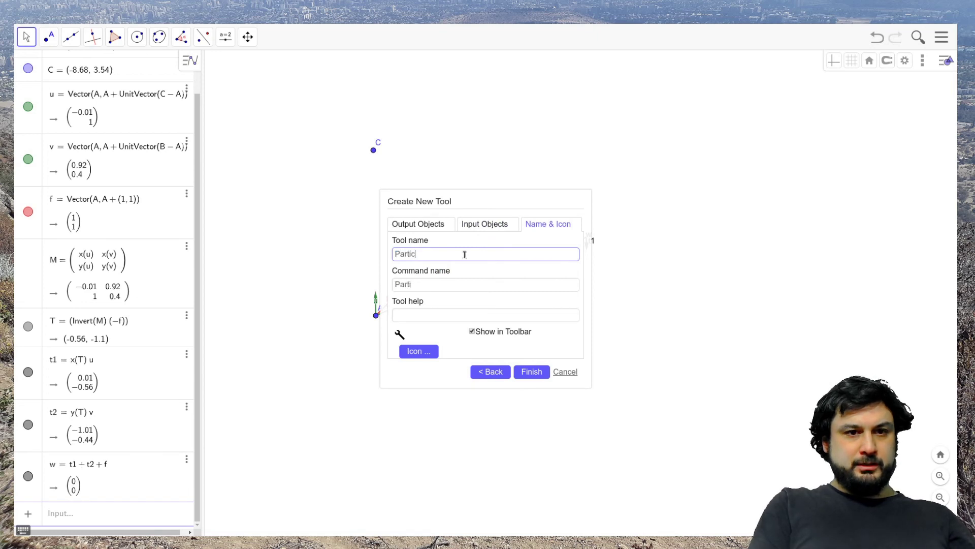
pyautogui.write('leEq')
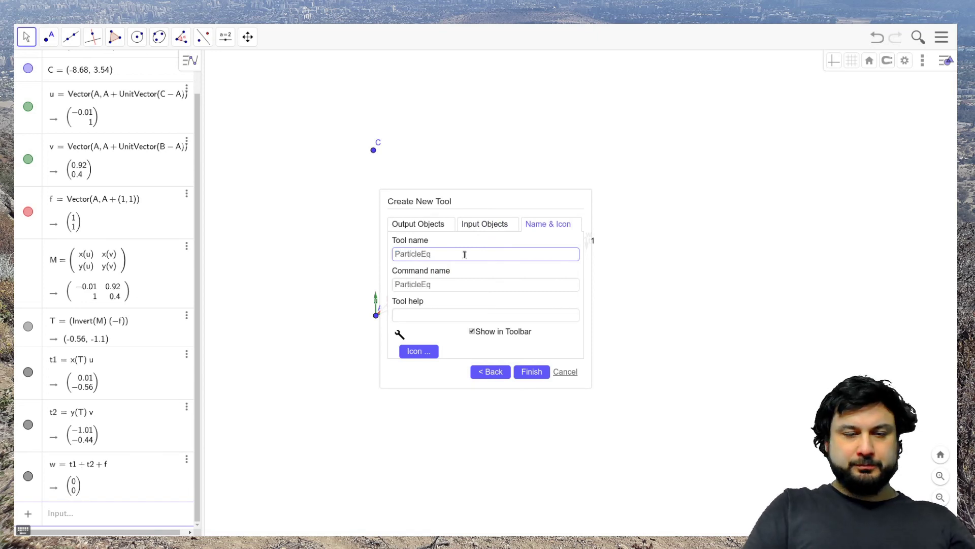
pyautogui.click(540, 370)
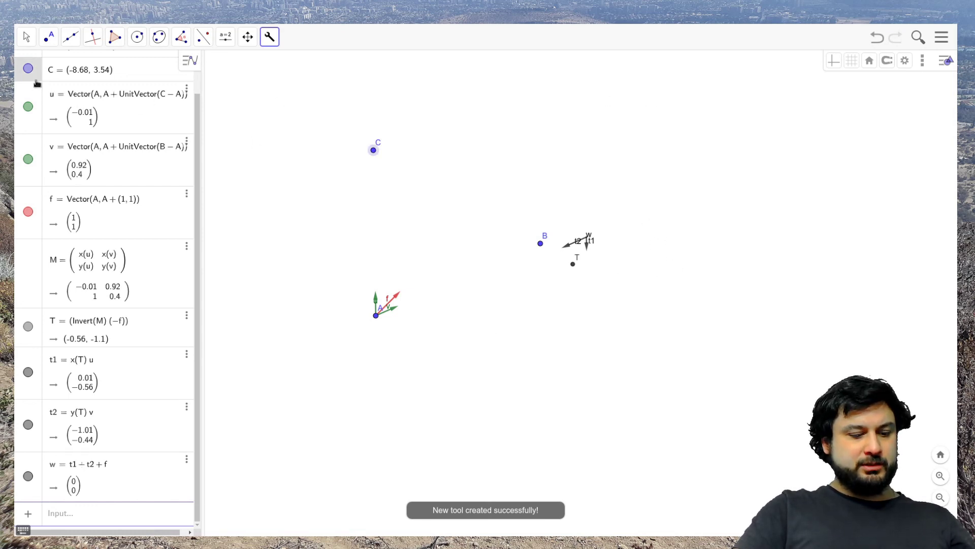
# Step: Delete all objects and place new points A at about (-7.2, -2.2), B at (3.68, 0.92) and C at (-4.76, 4.88)
pyautogui.hotkey('ctrl', 'a')
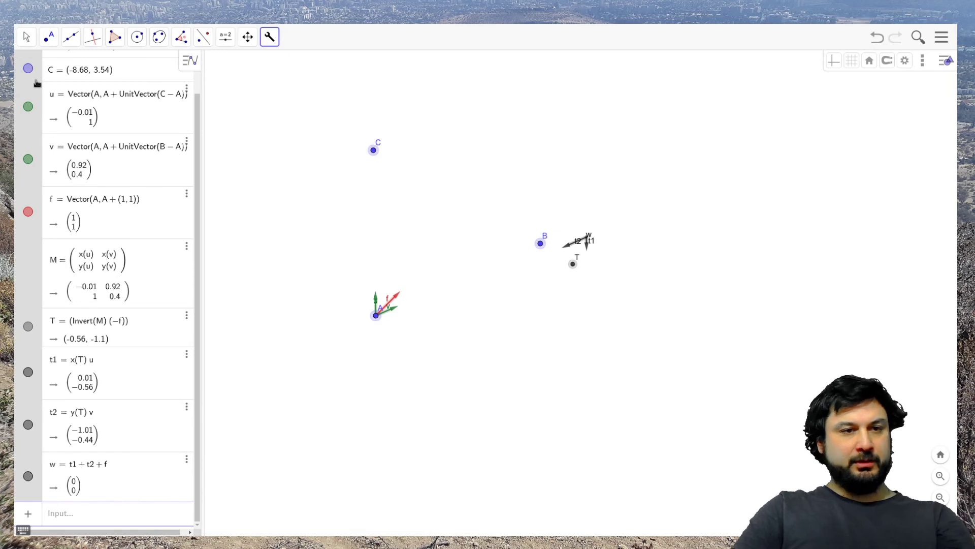
pyautogui.press('Delete')
pyautogui.click(50, 39)
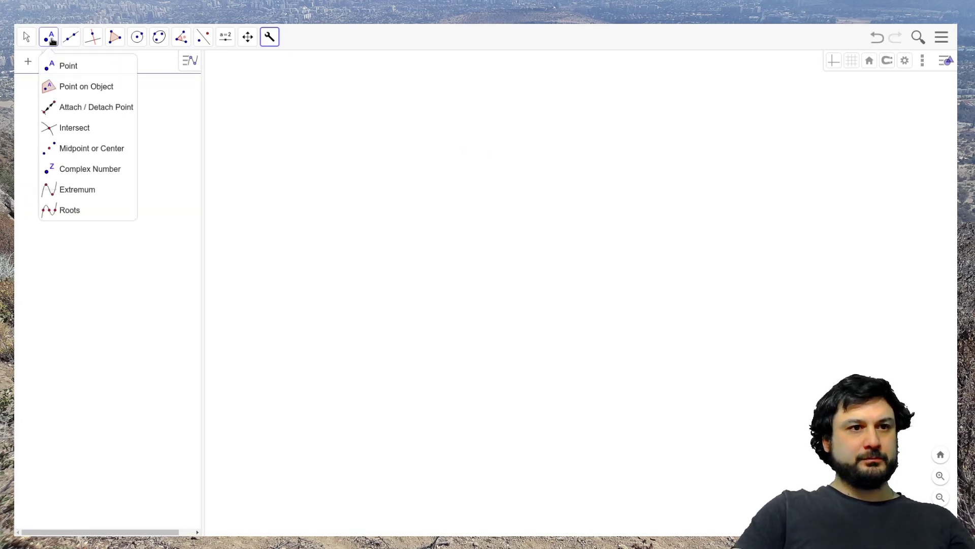
pyautogui.click(68, 65)
pyautogui.click(409, 291)
pyautogui.click(677, 214)
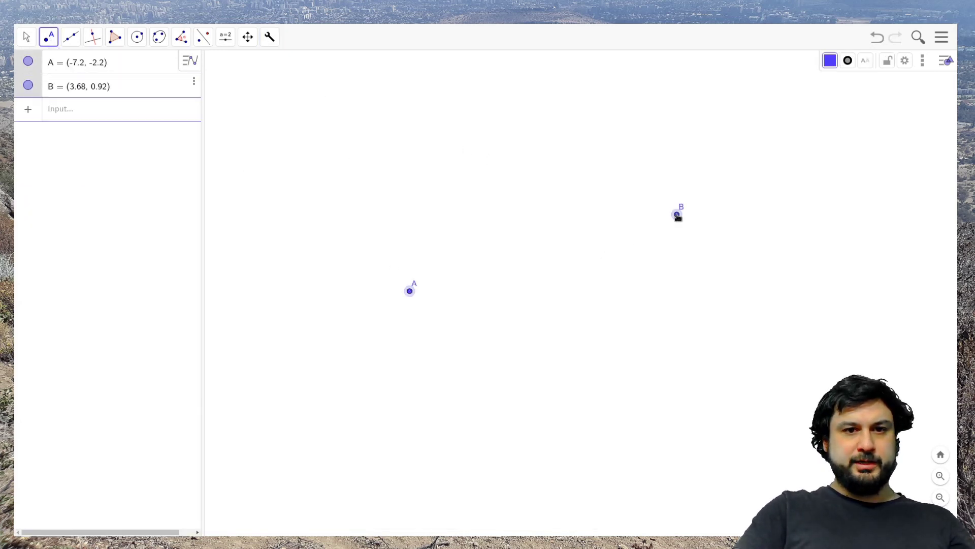
pyautogui.click(469, 117)
pyautogui.click(30, 39)
pyautogui.click(47, 66)
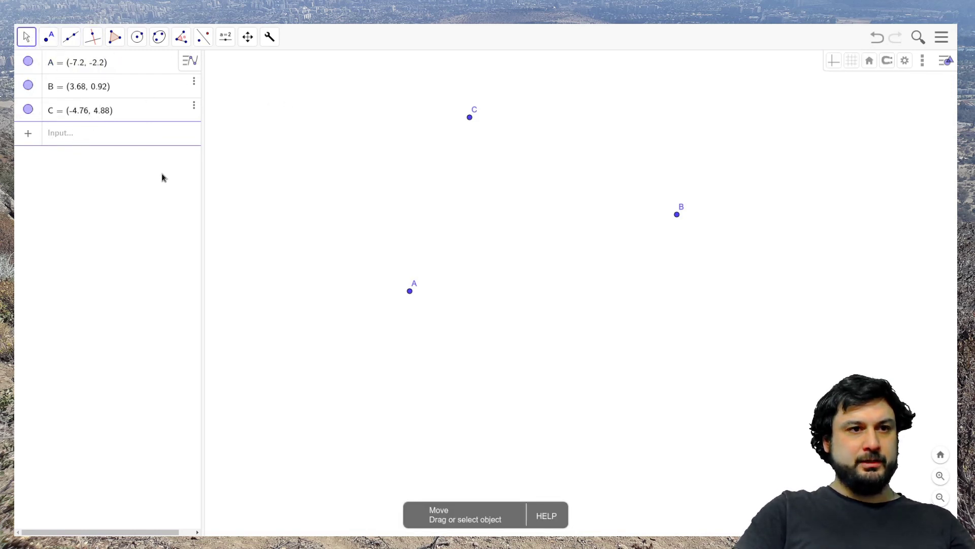
# Step: Define the unit direction vector from A toward B as Vector(A, A + UnitVector(B - A))
pyautogui.click(143, 138)
pyautogui.write('Vec')
pyautogui.press('Down')
pyautogui.press('Return')
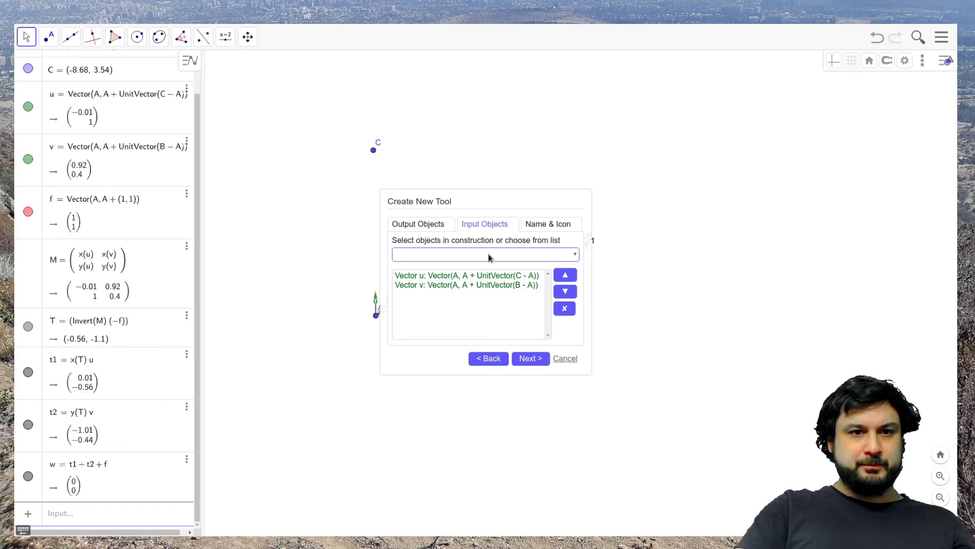
pyautogui.click(378, 310)
pyautogui.click(529, 359)
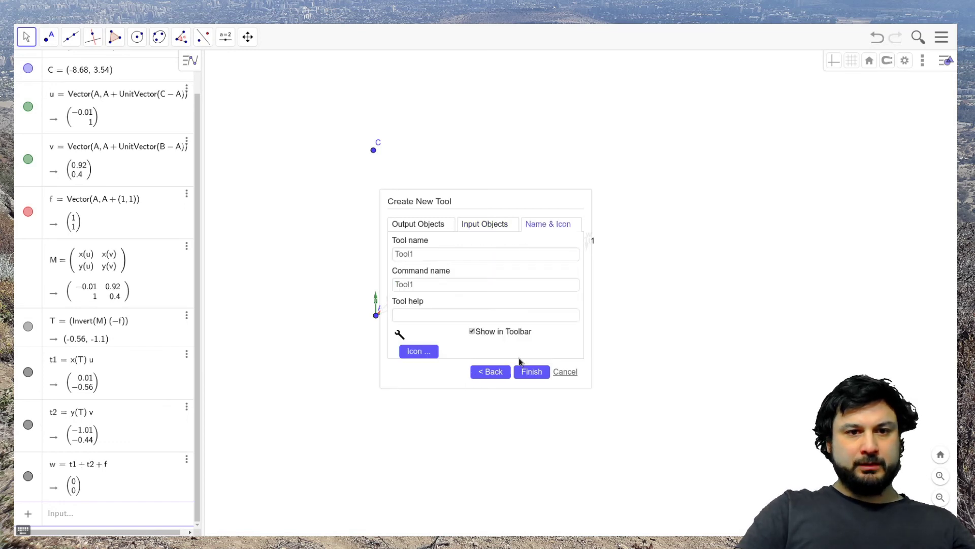
pyautogui.click(464, 255)
pyautogui.write('Parall')
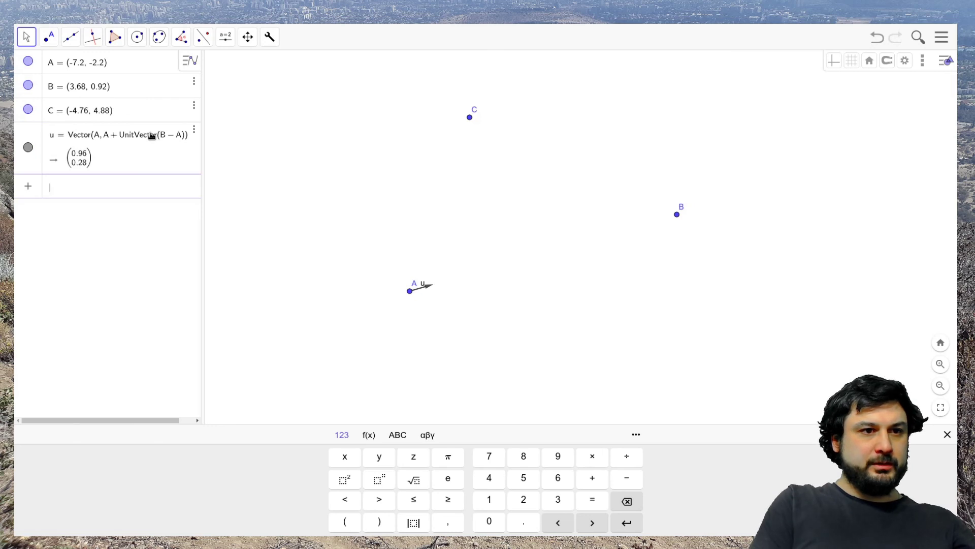
# Step: Define the unit direction vector from A toward C as Vector(A, A + UnitVector(C - A))
pyautogui.write('Vec')
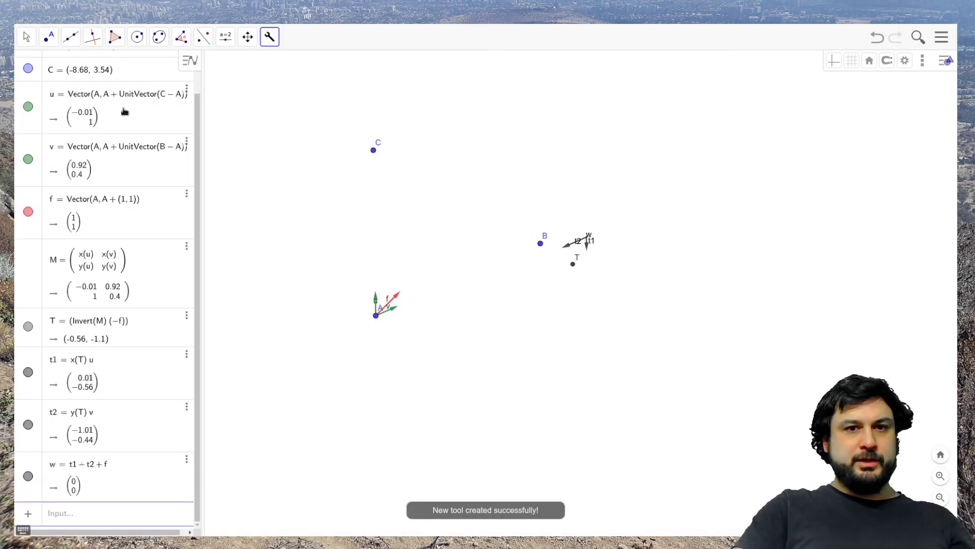
pyautogui.hotkey('ctrl', 'a')
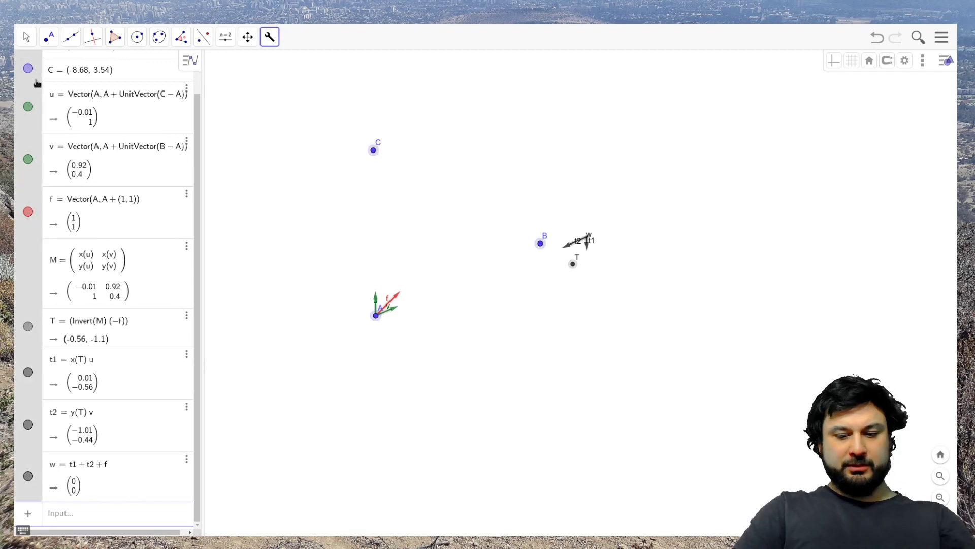
pyautogui.press('Delete')
pyautogui.click(48, 36)
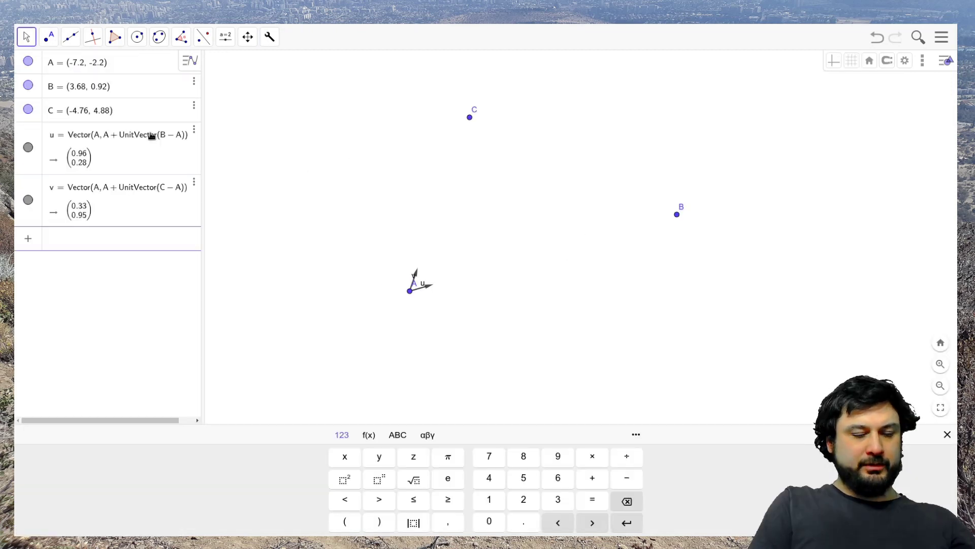
# Step: Define the force at point A as f = Vector(A, A + (4, -5))
pyautogui.write('f=Vec')
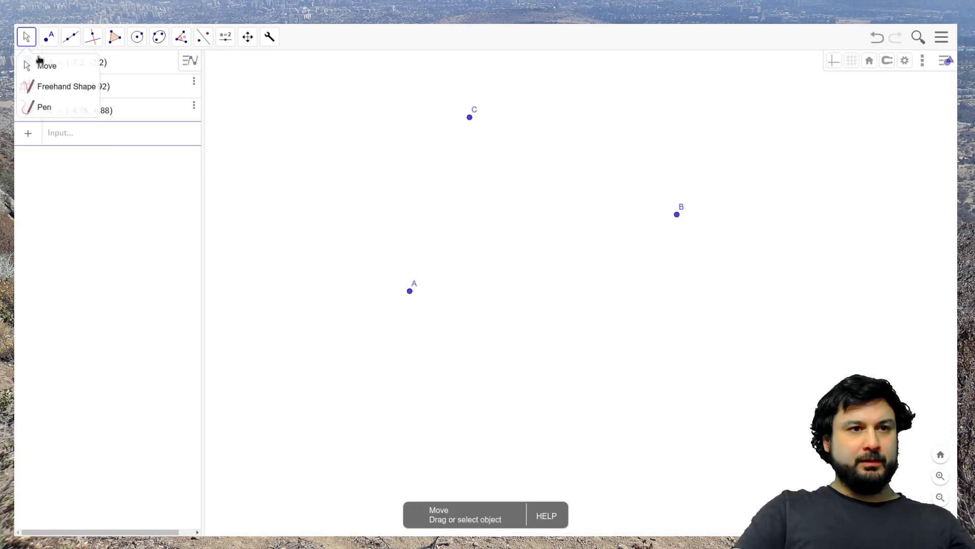
pyautogui.click(39, 60)
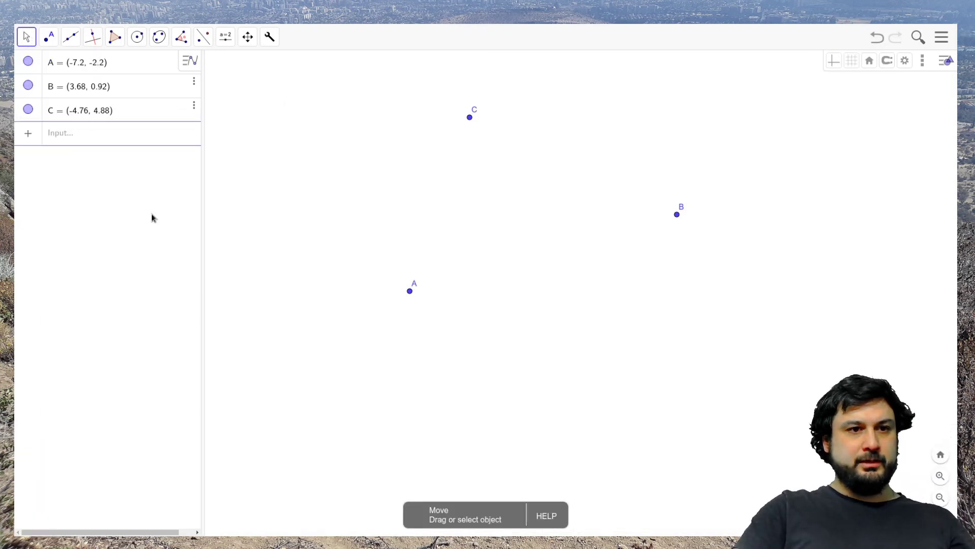
pyautogui.click(143, 140)
pyautogui.write('Vec')
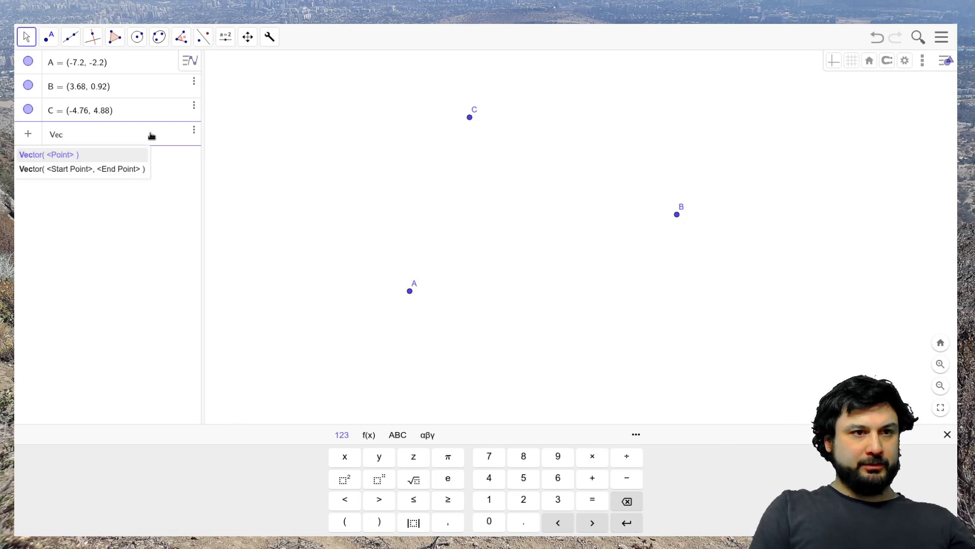
pyautogui.press('Down')
pyautogui.press('Down')
pyautogui.press('Return')
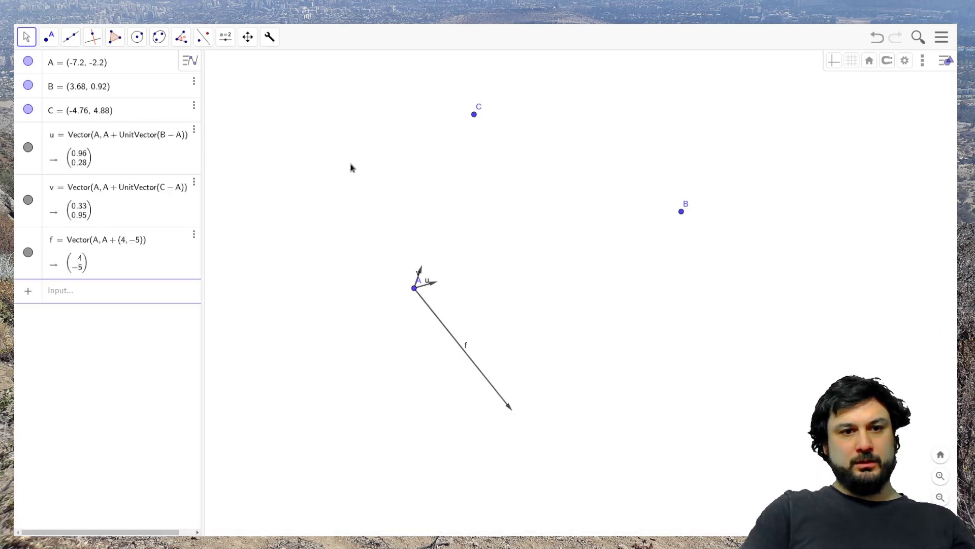
# Step: Apply the custom ParticleEq tool to the vectors u, v and f
pyautogui.click(269, 36)
pyautogui.click(287, 69)
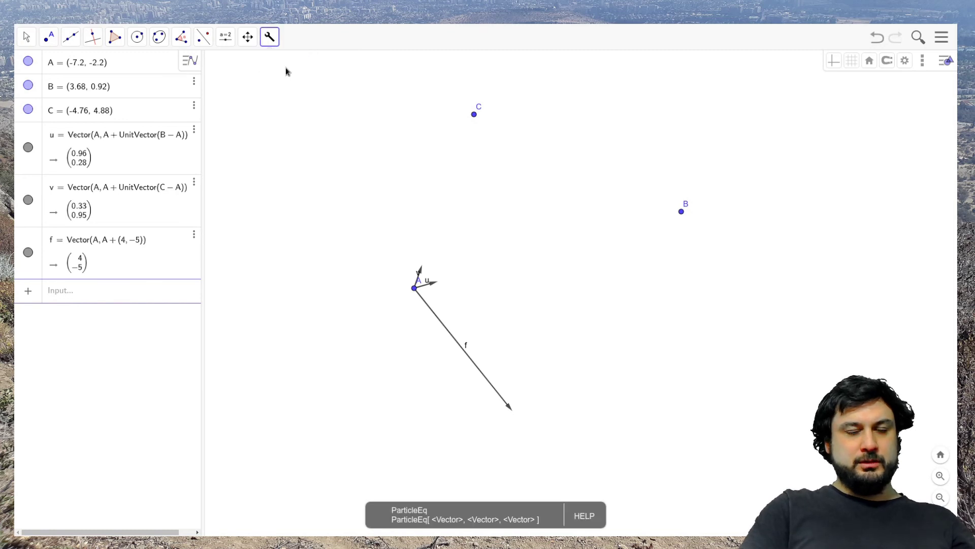
pyautogui.click(430, 285)
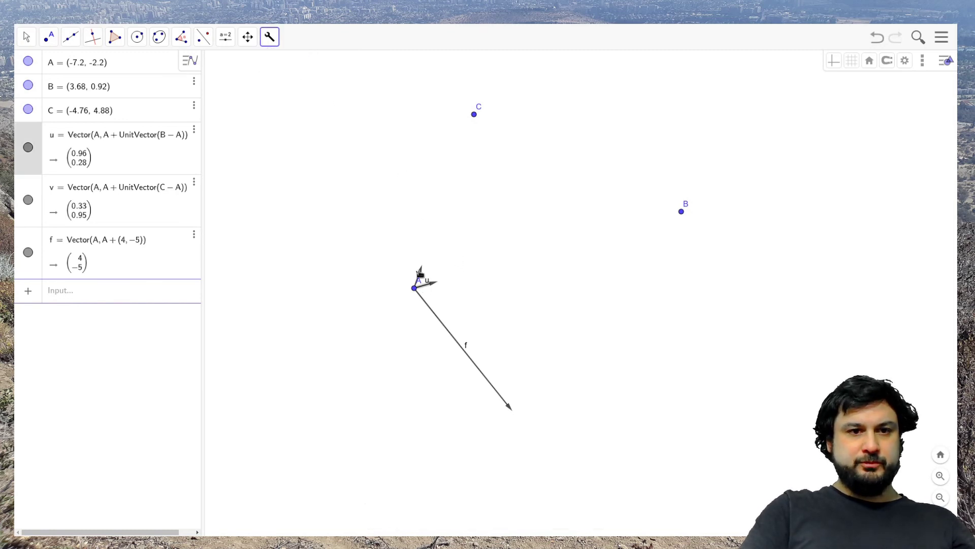
pyautogui.click(419, 274)
pyautogui.click(466, 354)
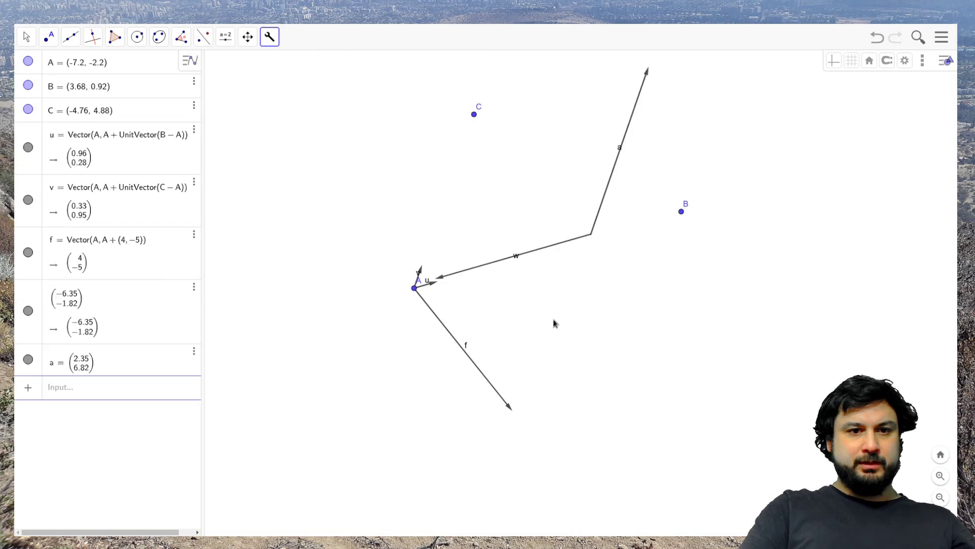
# Step: Examine the two vectors produced by the custom tool and how they are placed relative to A, B and C
pyautogui.click(35, 41)
pyautogui.click(45, 65)
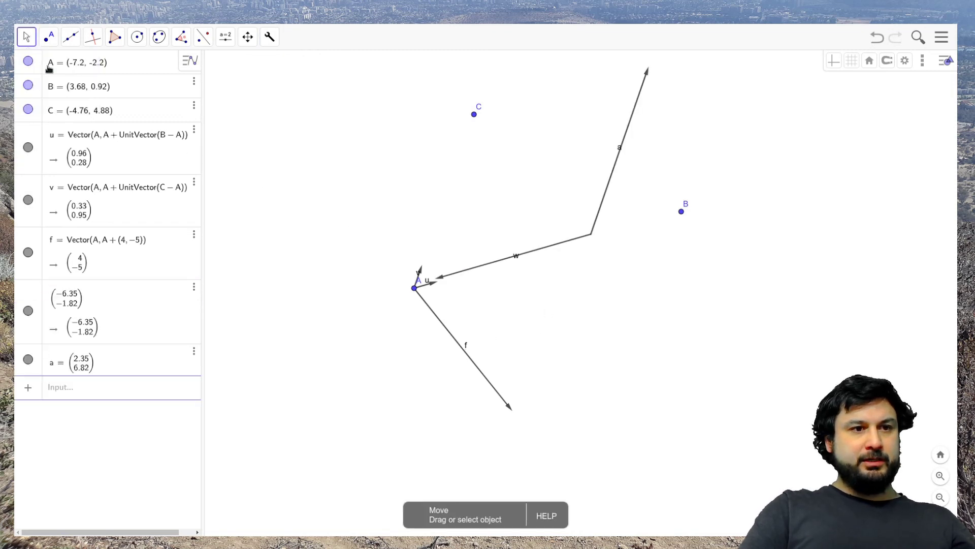
pyautogui.click(541, 250)
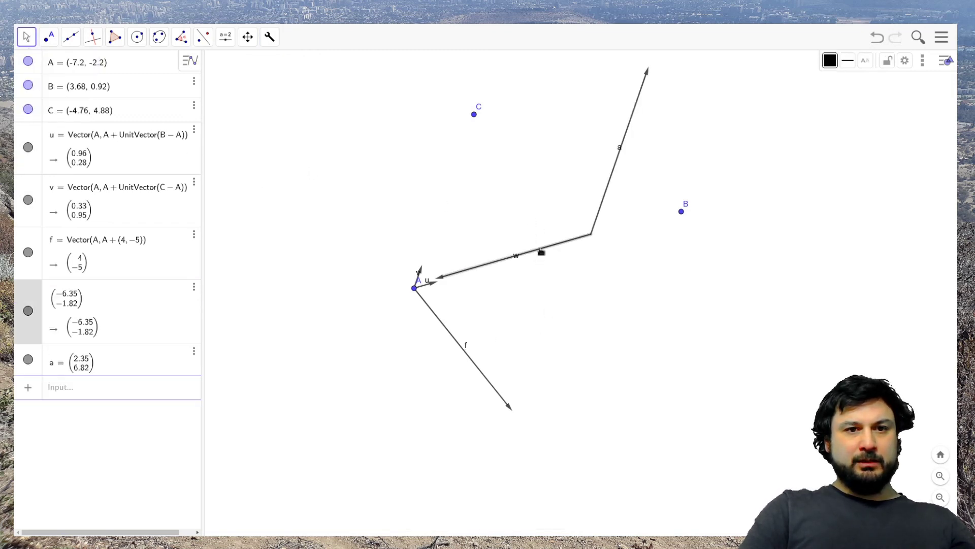
pyautogui.click(600, 211)
pyautogui.moveTo(641, 283); pyautogui.dragTo(644, 282)
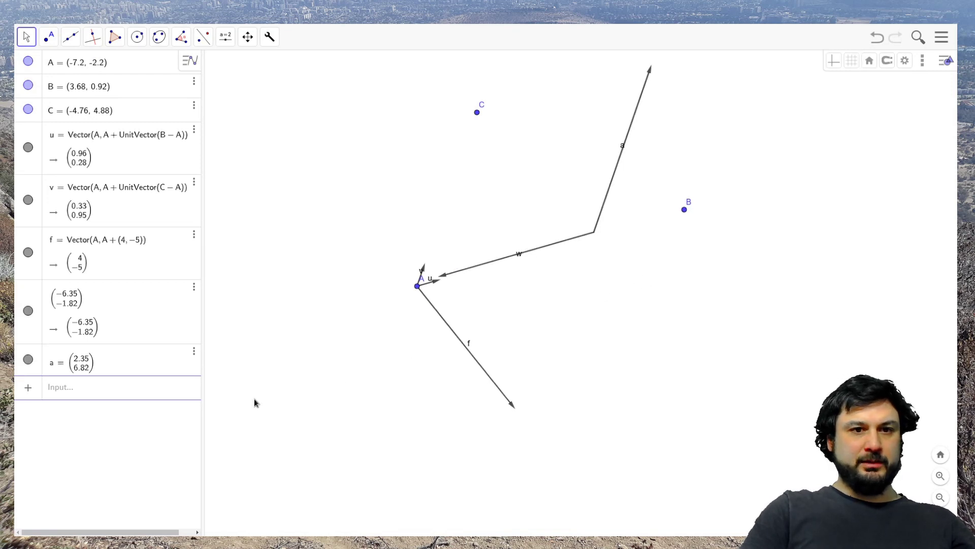
pyautogui.click(567, 239)
pyautogui.click(598, 224)
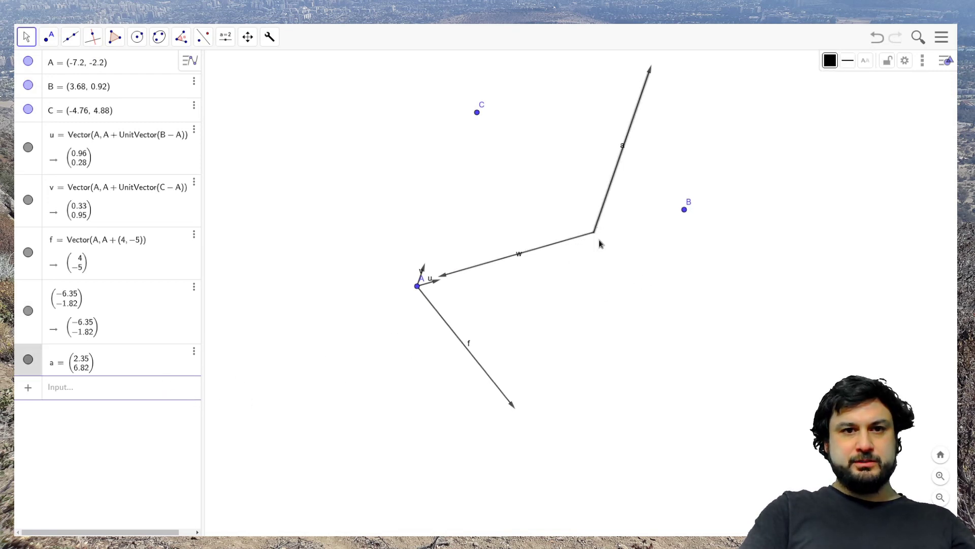
pyautogui.click(600, 284)
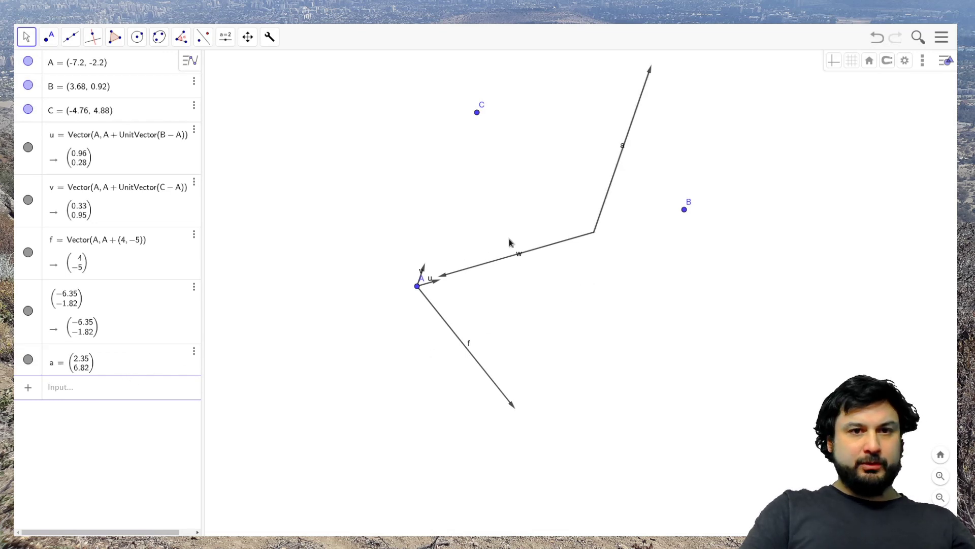
# Step: Move the labels of the two resulting vectors off their lines and rename vector w to t
pyautogui.click(606, 196)
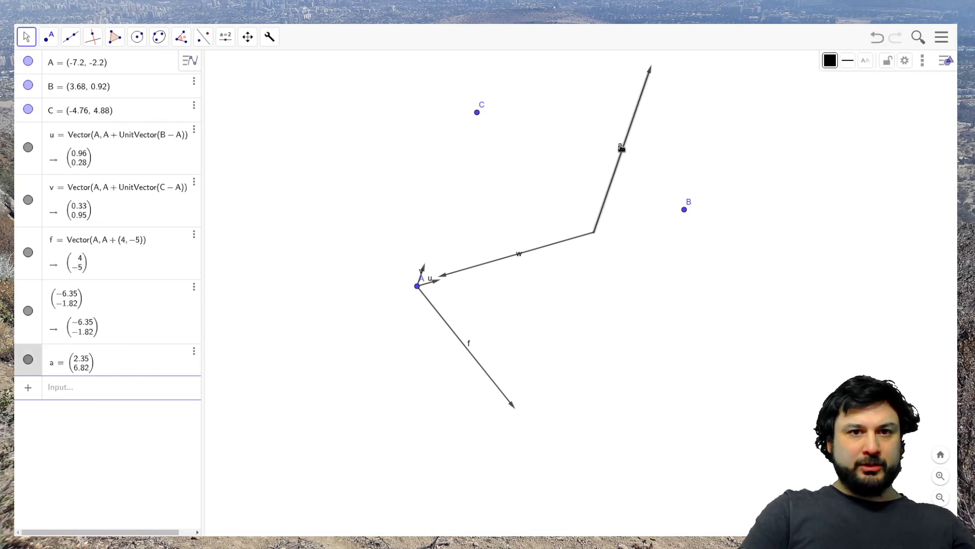
pyautogui.moveTo(518, 256); pyautogui.dragTo(523, 266)
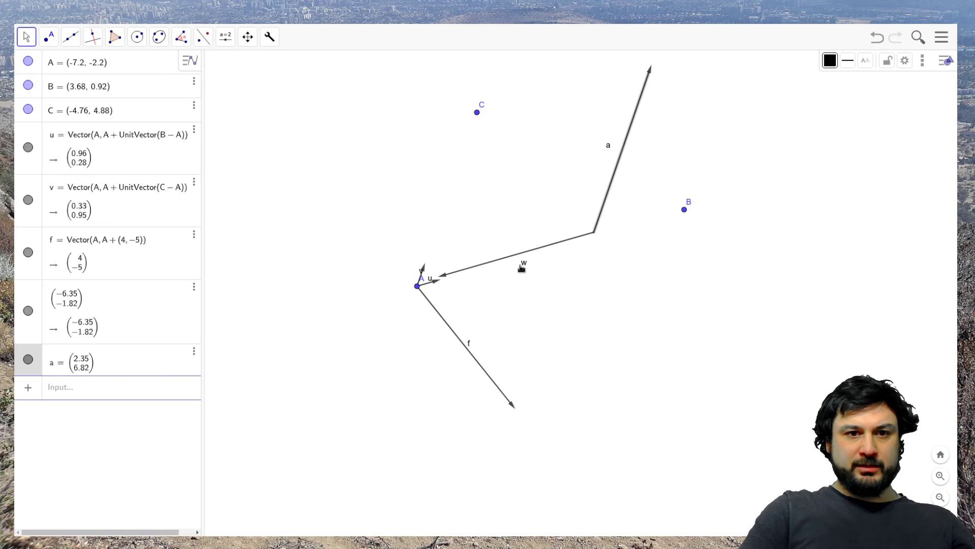
pyautogui.click(35, 345)
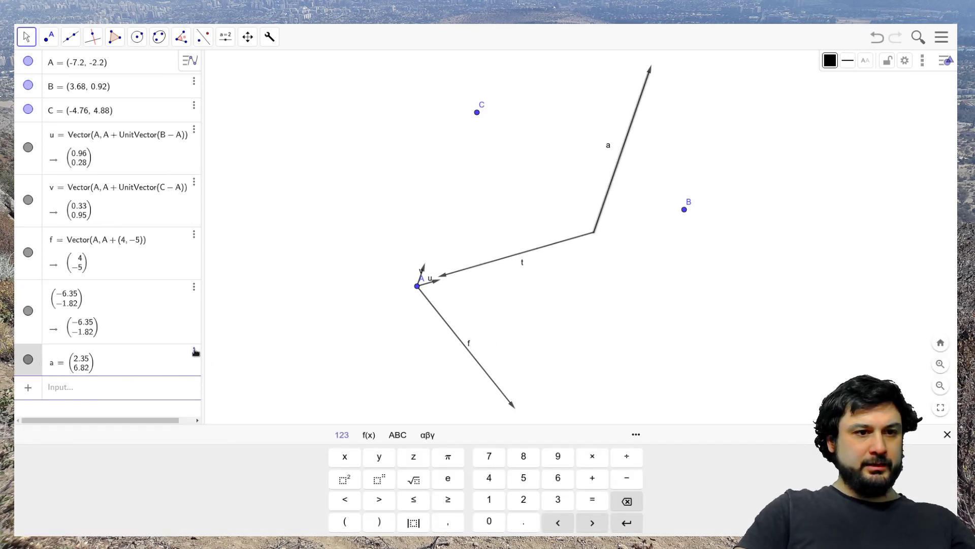
# Step: Check the equilibrium at A by adding the vector sum t + a + f
pyautogui.click(152, 395)
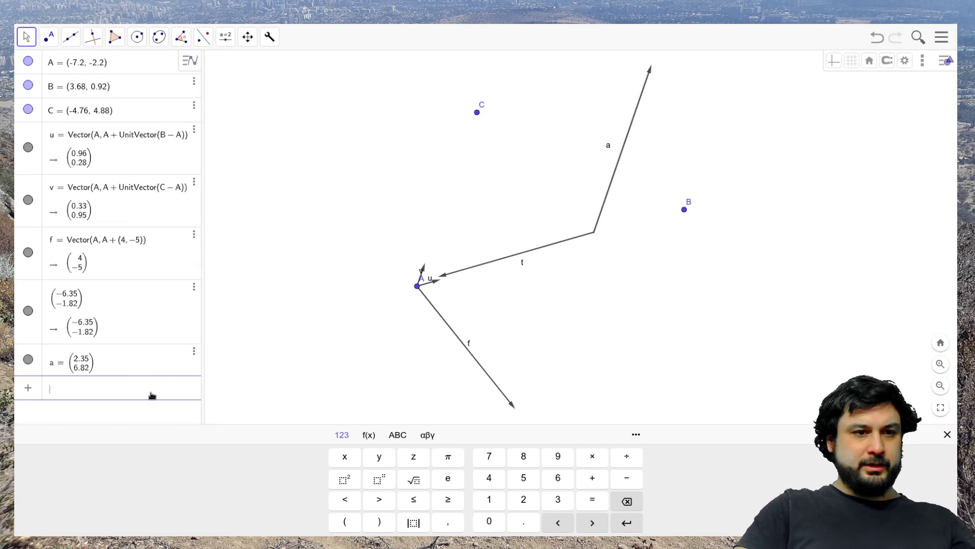
pyautogui.write('t + a + f')
pyautogui.press('Return')
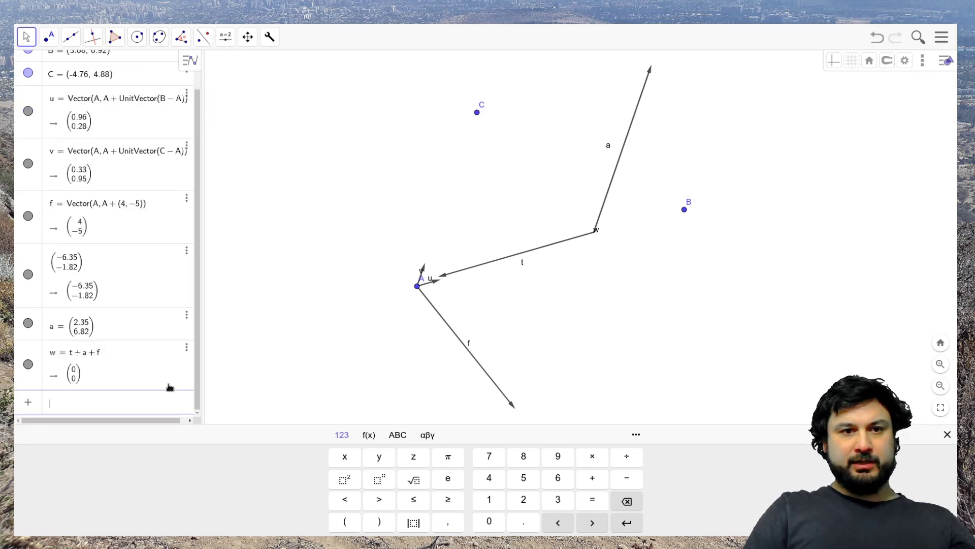